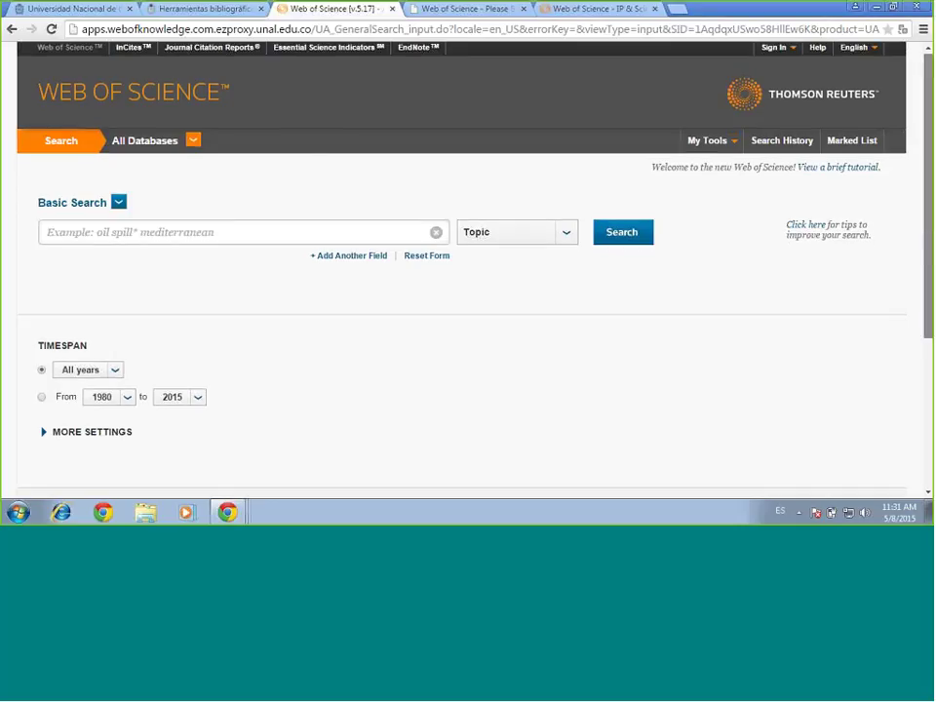
pyautogui.scroll(-3, 463, 292)
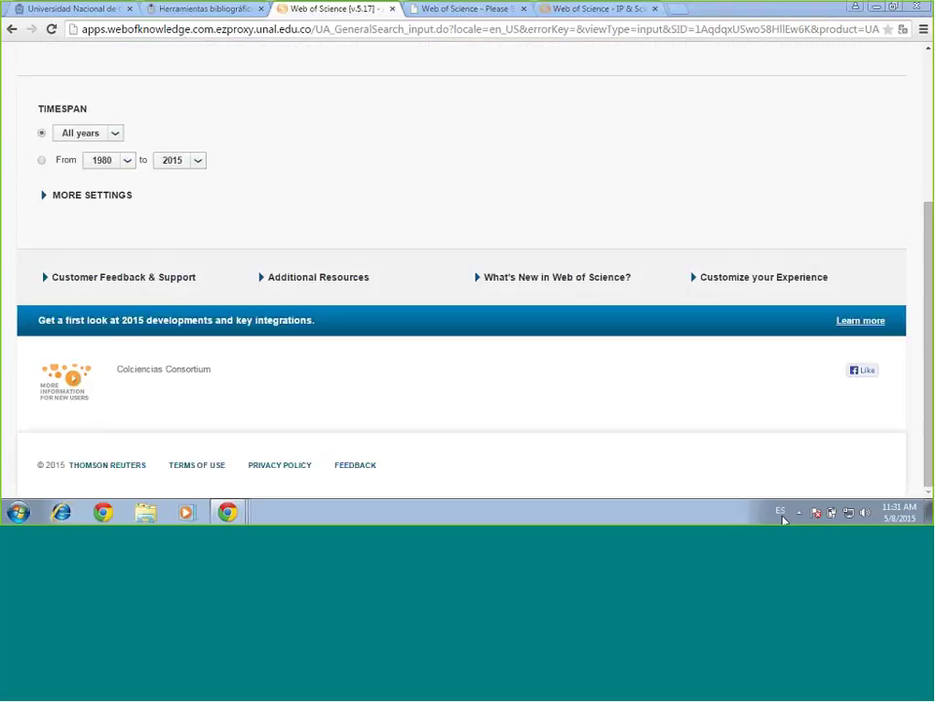
pyautogui.click(865, 513)
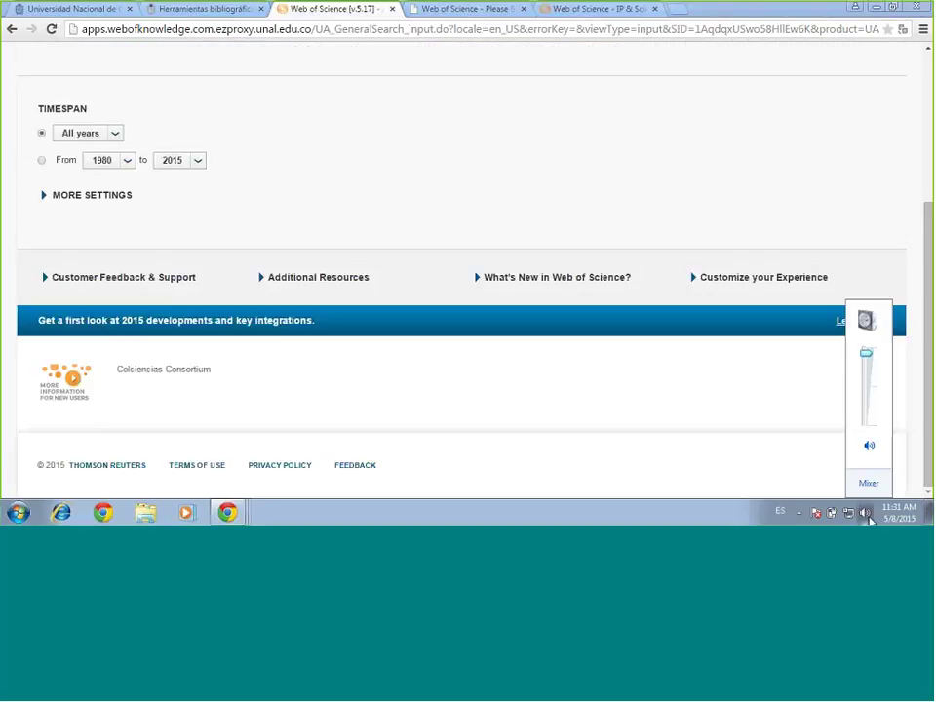
pyautogui.click(871, 388)
pyautogui.moveTo(872, 388); pyautogui.dragTo(868, 402)
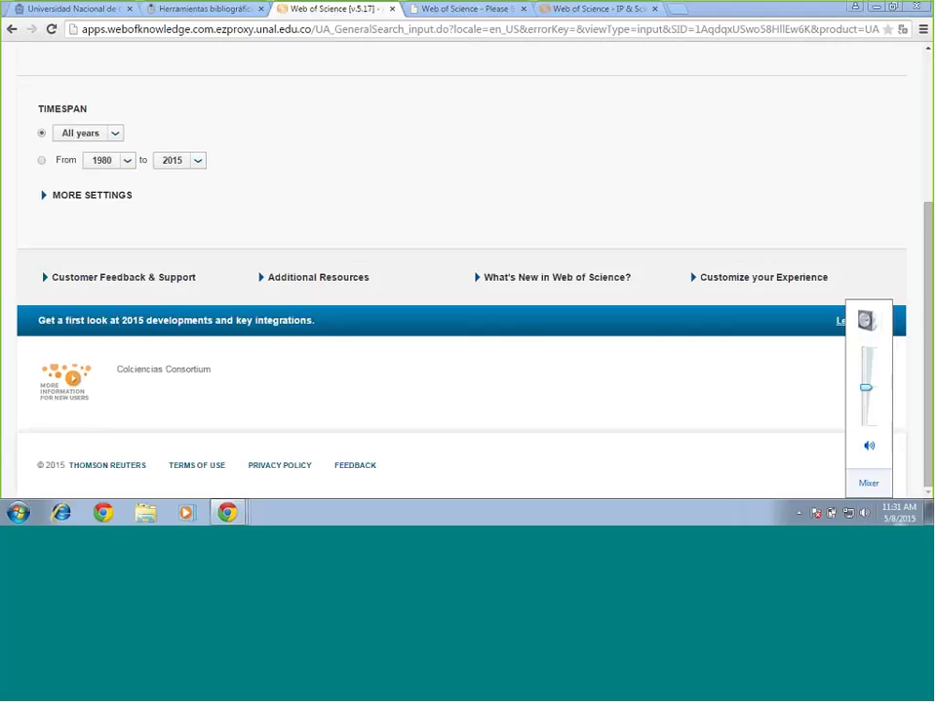
pyautogui.click(926, 272)
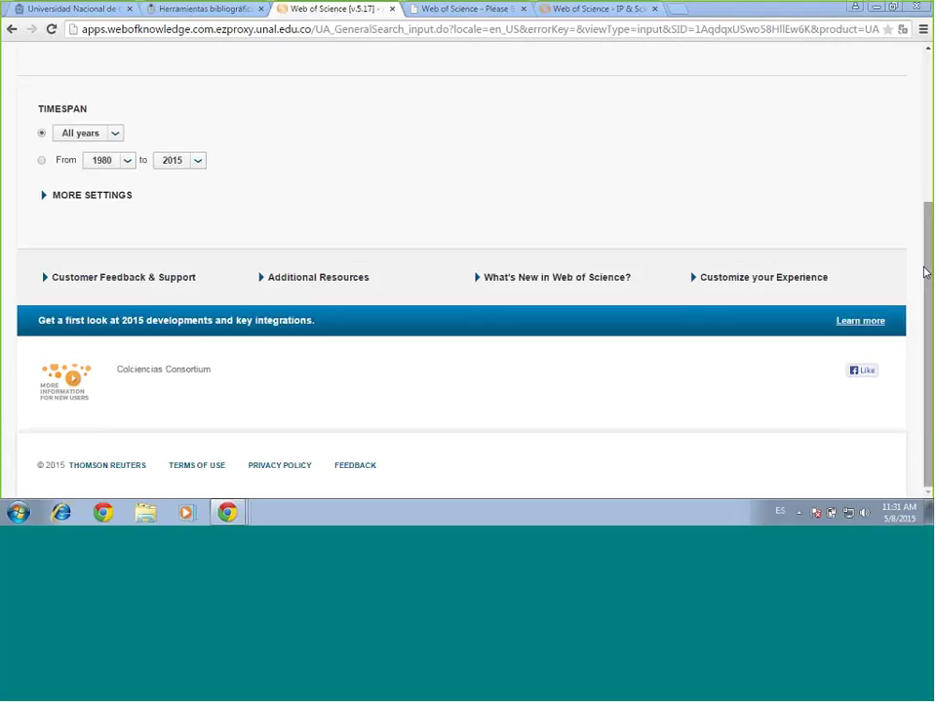
pyautogui.moveTo(925, 272); pyautogui.dragTo(929, 115)
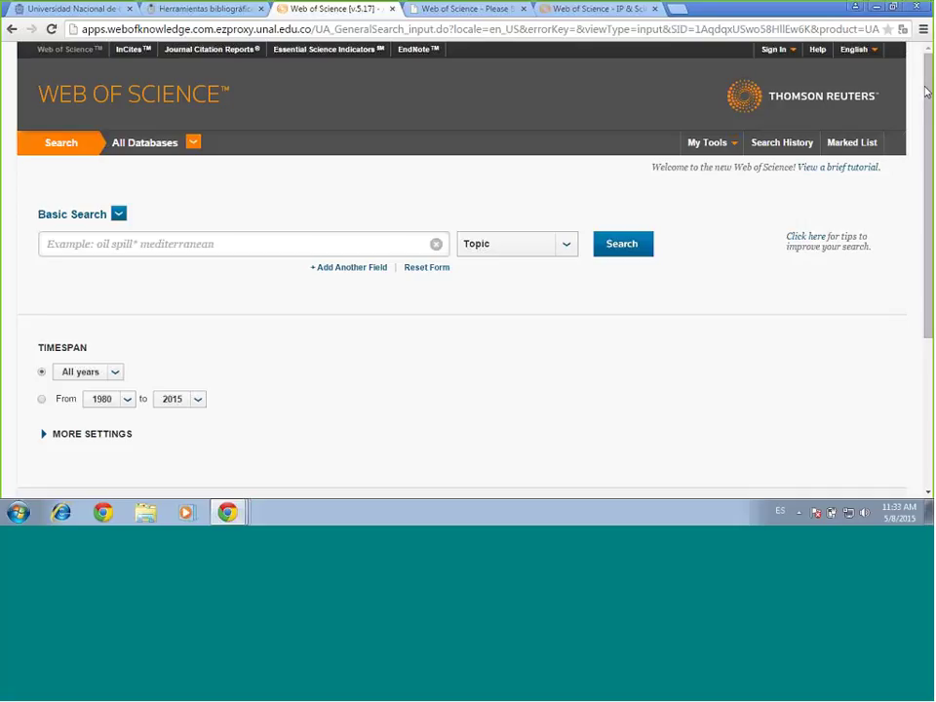
pyautogui.click(870, 53)
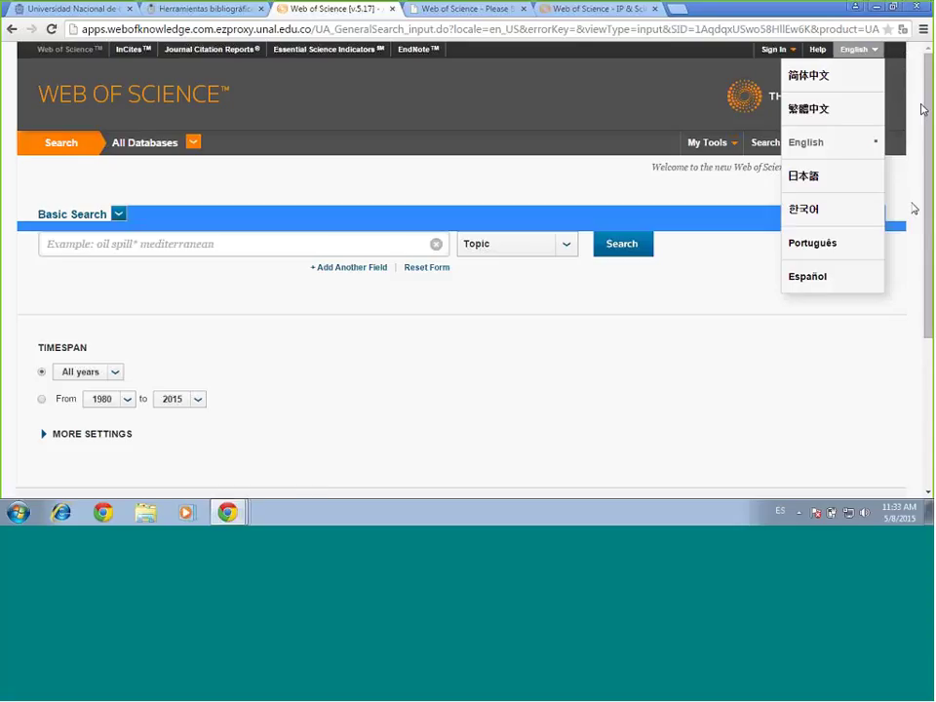
pyautogui.click(904, 93)
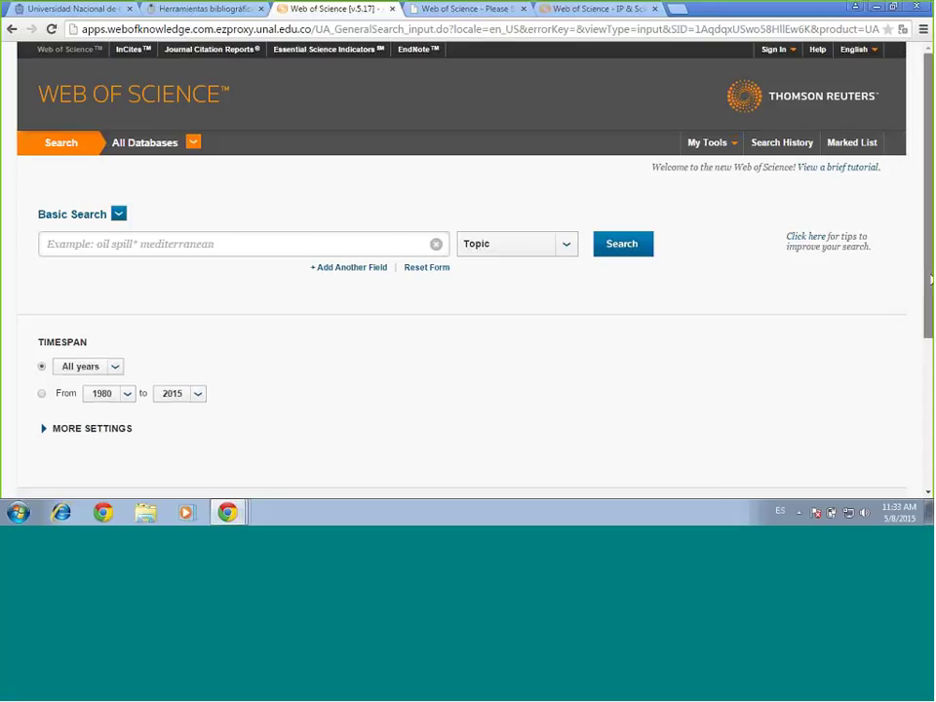
pyautogui.moveTo(931, 280); pyautogui.dragTo(913, 489)
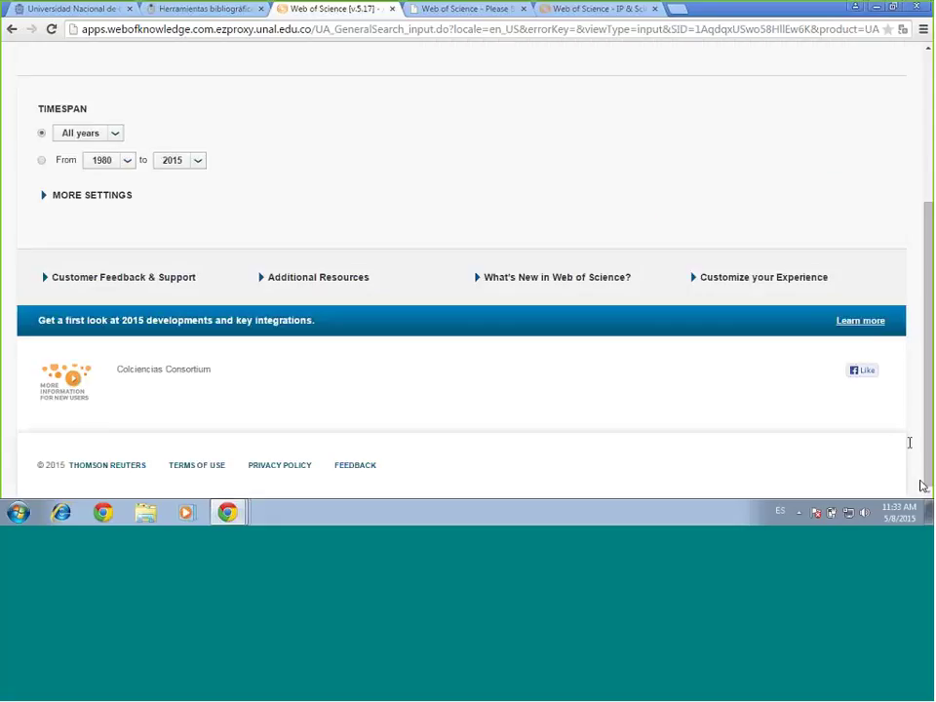
pyautogui.moveTo(930, 434); pyautogui.dragTo(931, 429)
pyautogui.scroll(3, 619, 293)
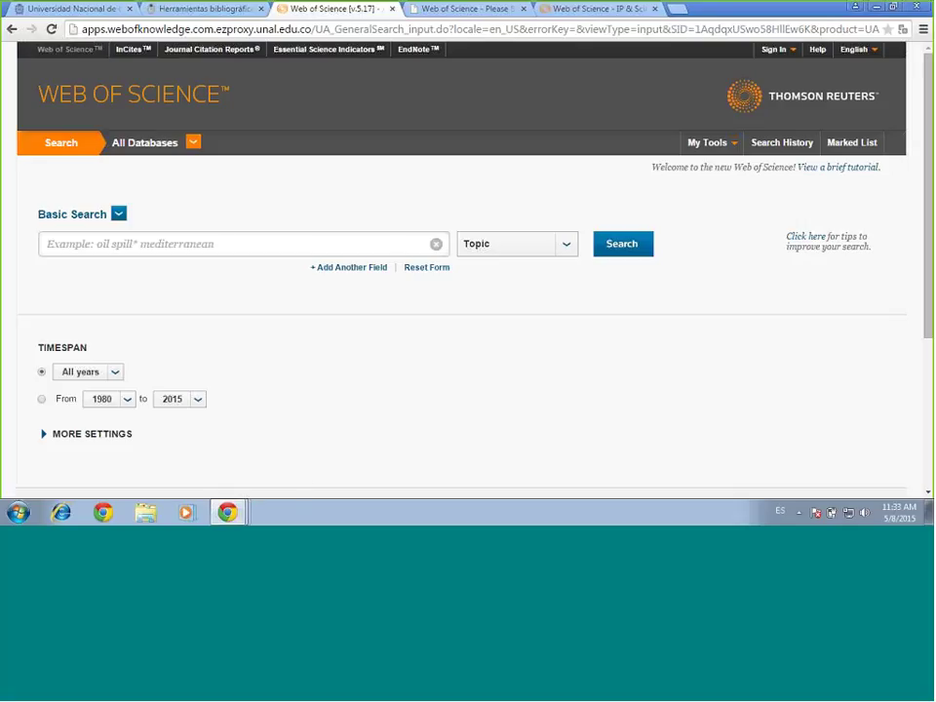
pyautogui.click(192, 142)
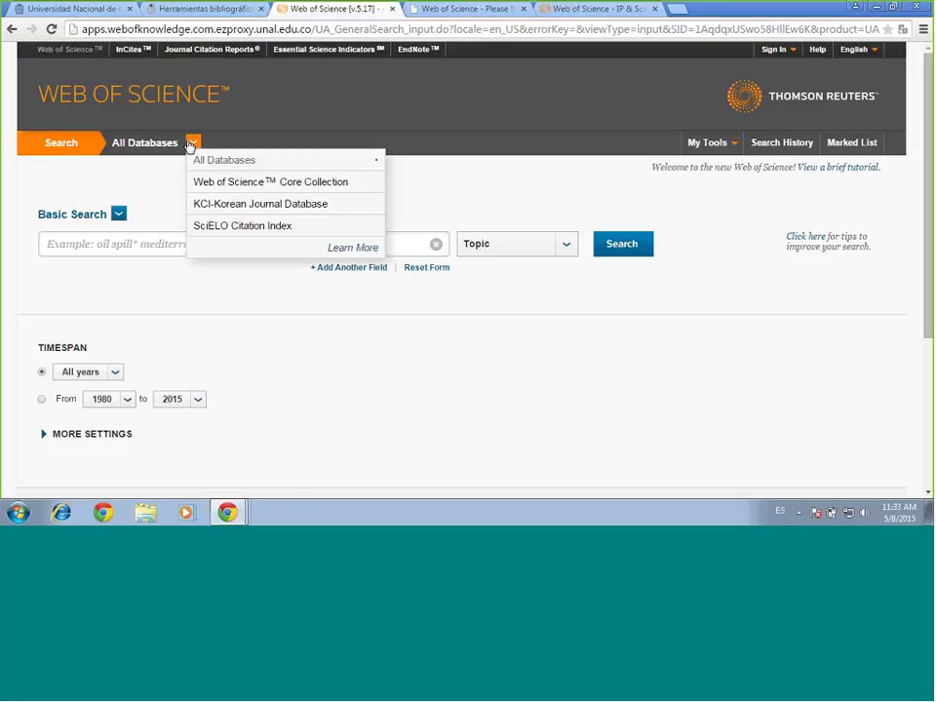
pyautogui.click(354, 135)
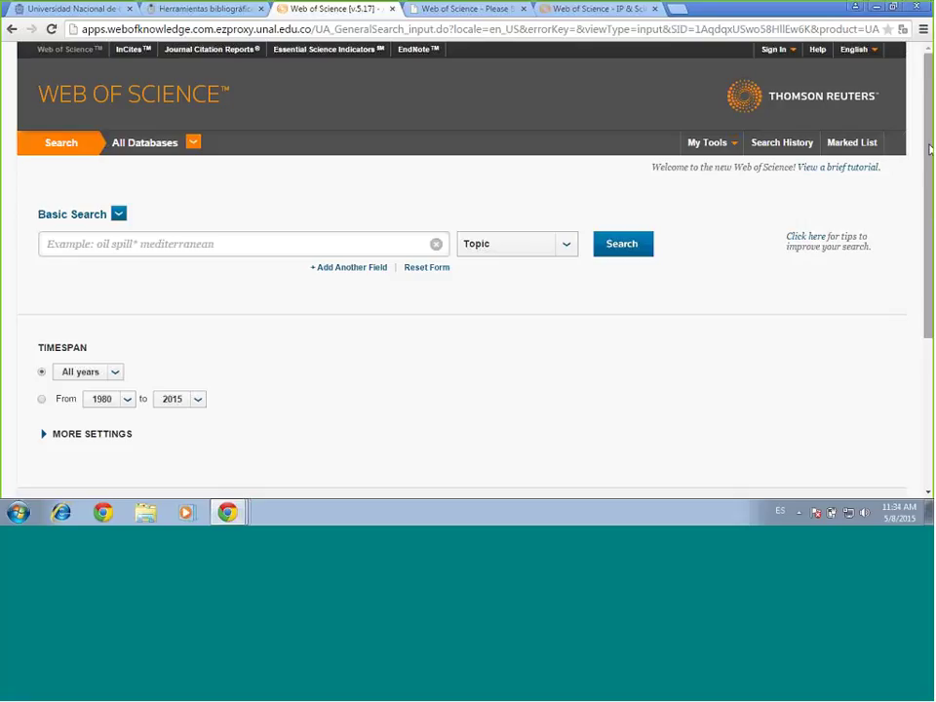
pyautogui.moveTo(928, 148); pyautogui.dragTo(926, 149)
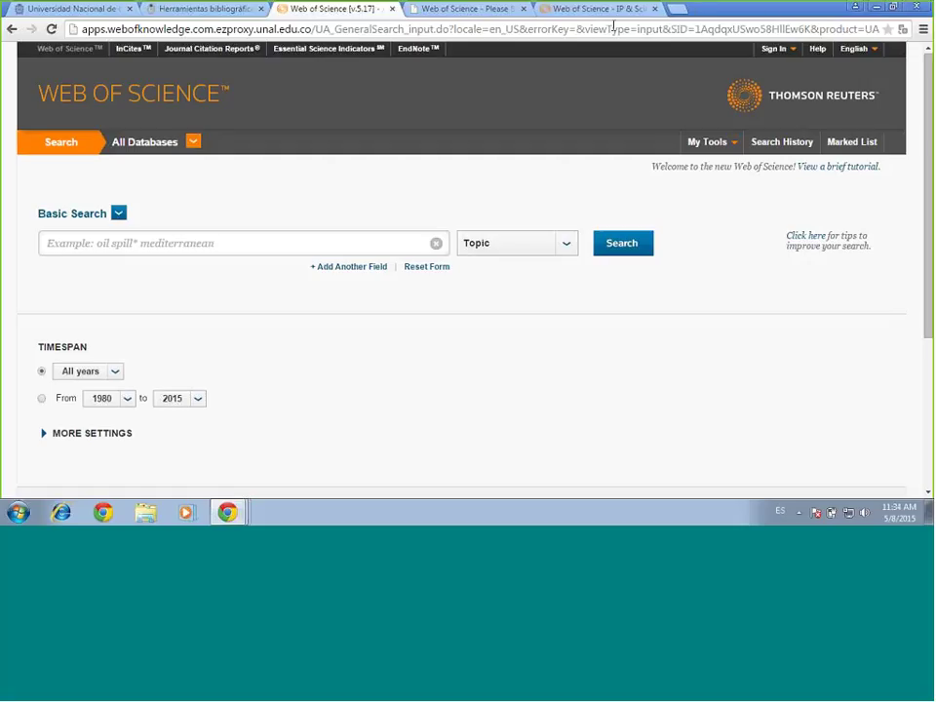
pyautogui.click(613, 19)
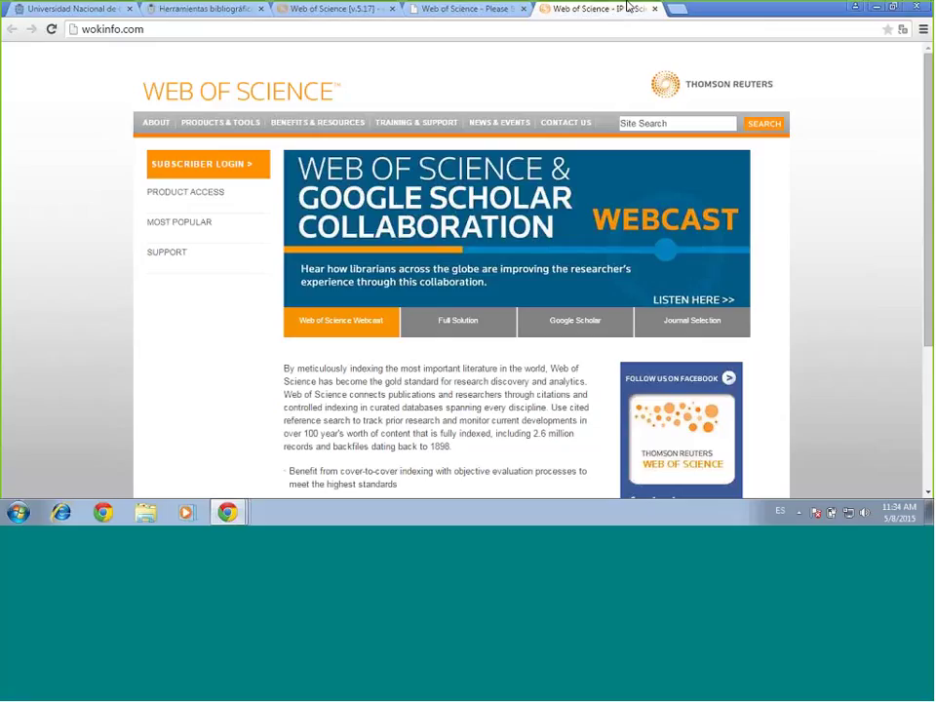
pyautogui.click(469, 10)
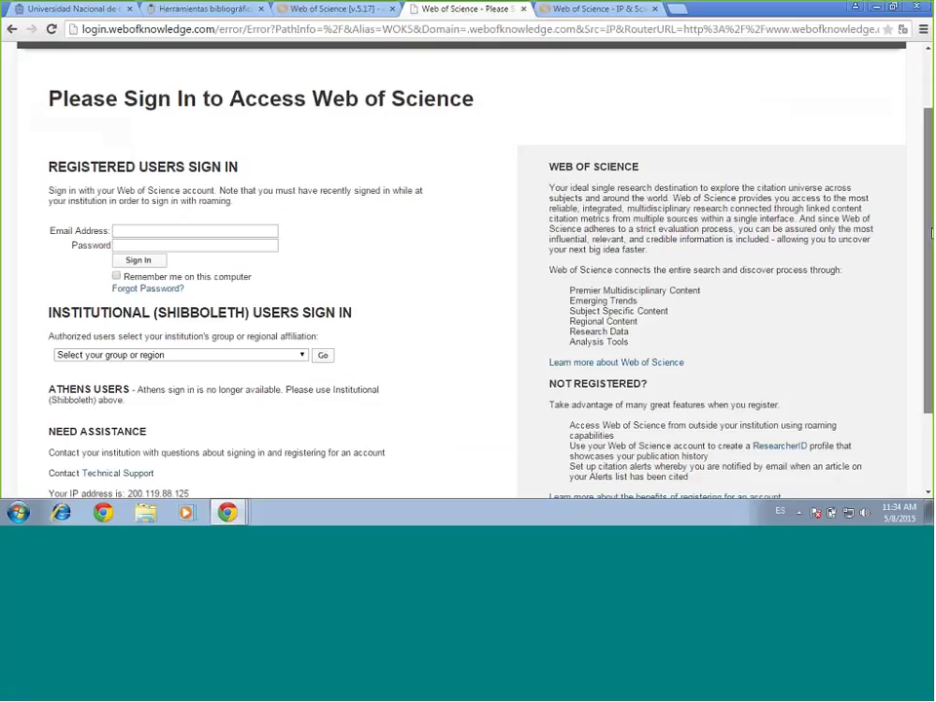
pyautogui.moveTo(931, 232); pyautogui.dragTo(929, 139)
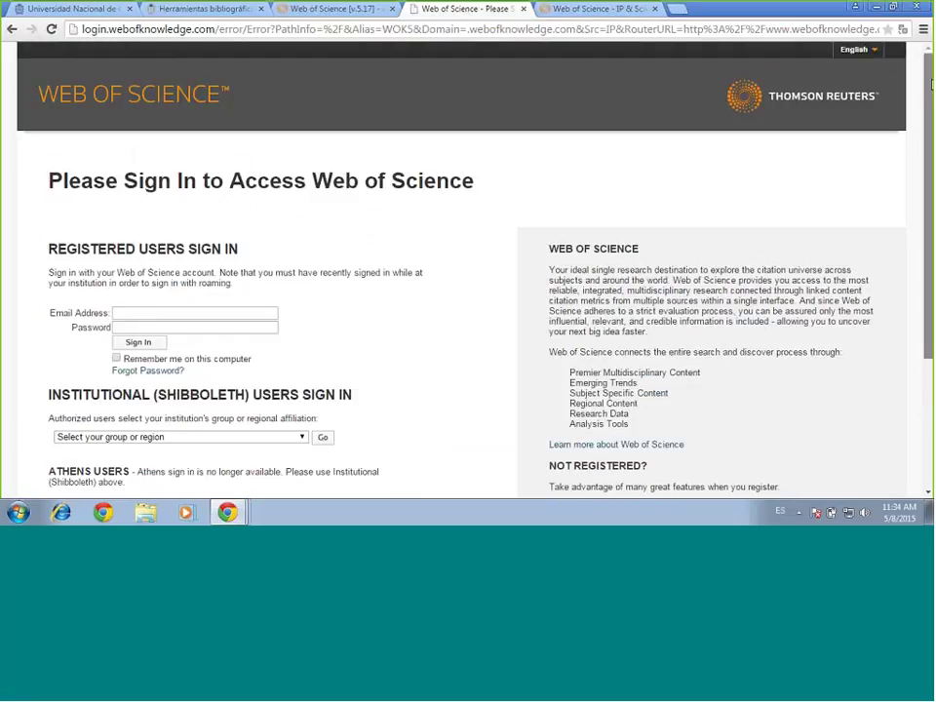
pyautogui.moveTo(927, 261); pyautogui.dragTo(925, 301)
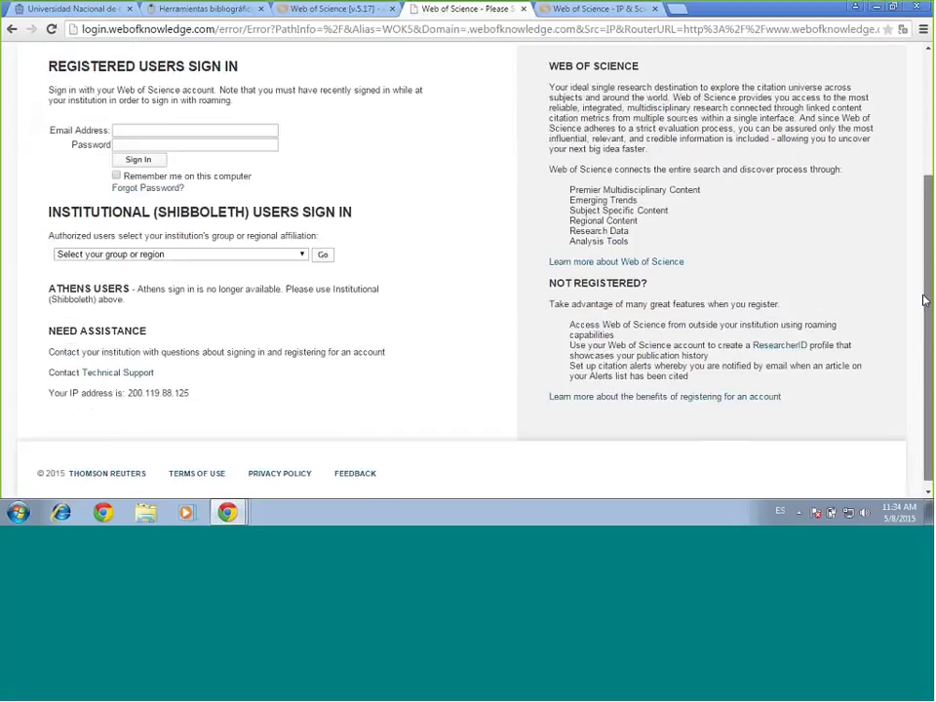
pyautogui.scroll(-1, 925, 300)
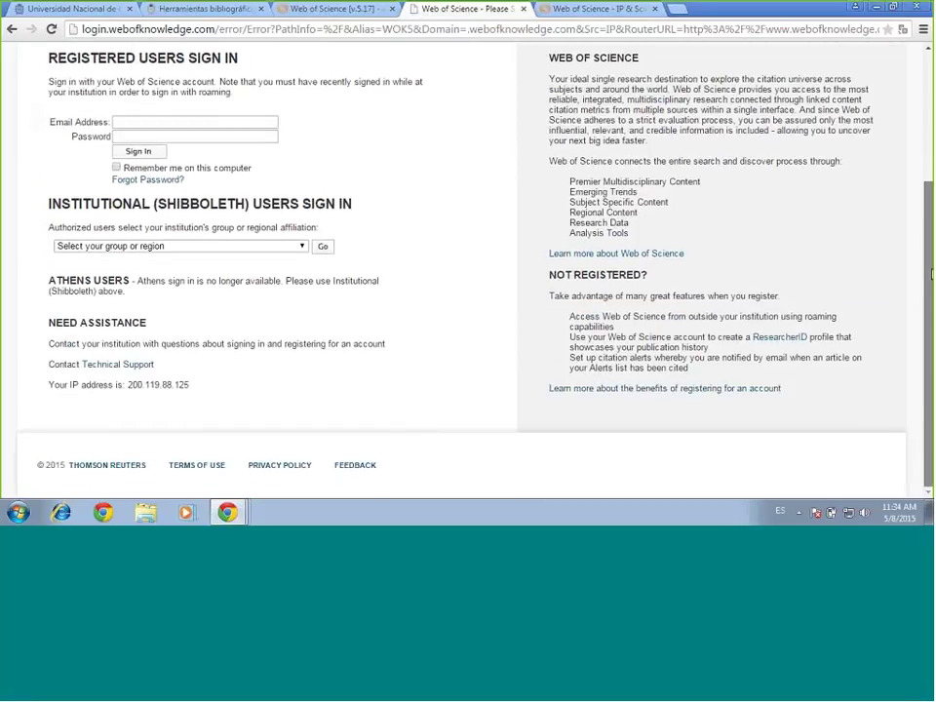
pyautogui.scroll(2, 931, 275)
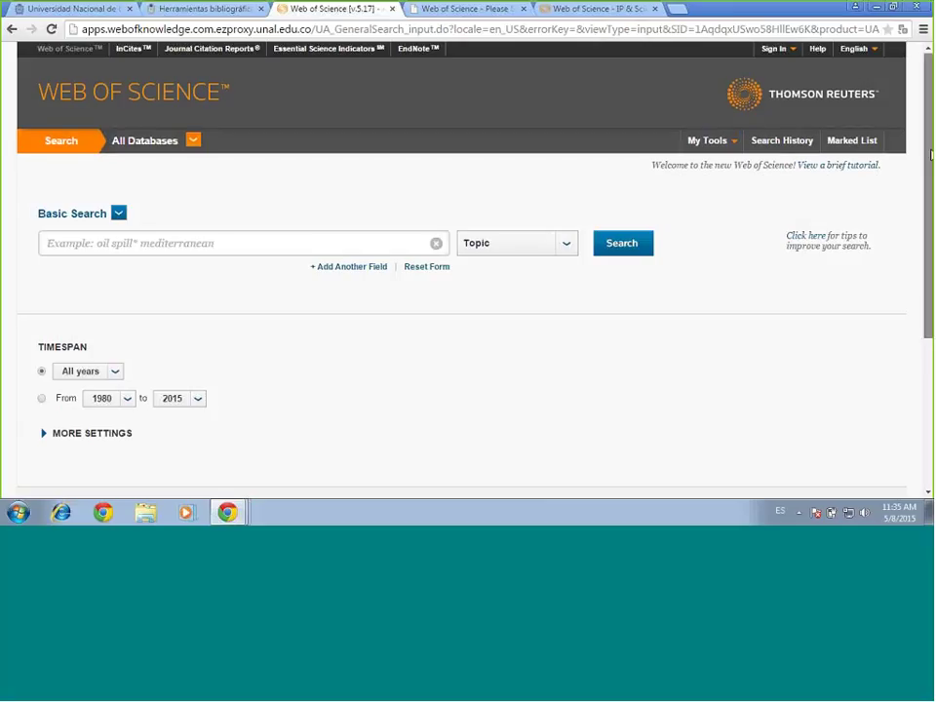
# Enter the account e-mail and password in the EndNote Sign In form and submit it
pyautogui.moveTo(930, 153); pyautogui.dragTo(928, 193)
pyautogui.scroll(1, 616, 122)
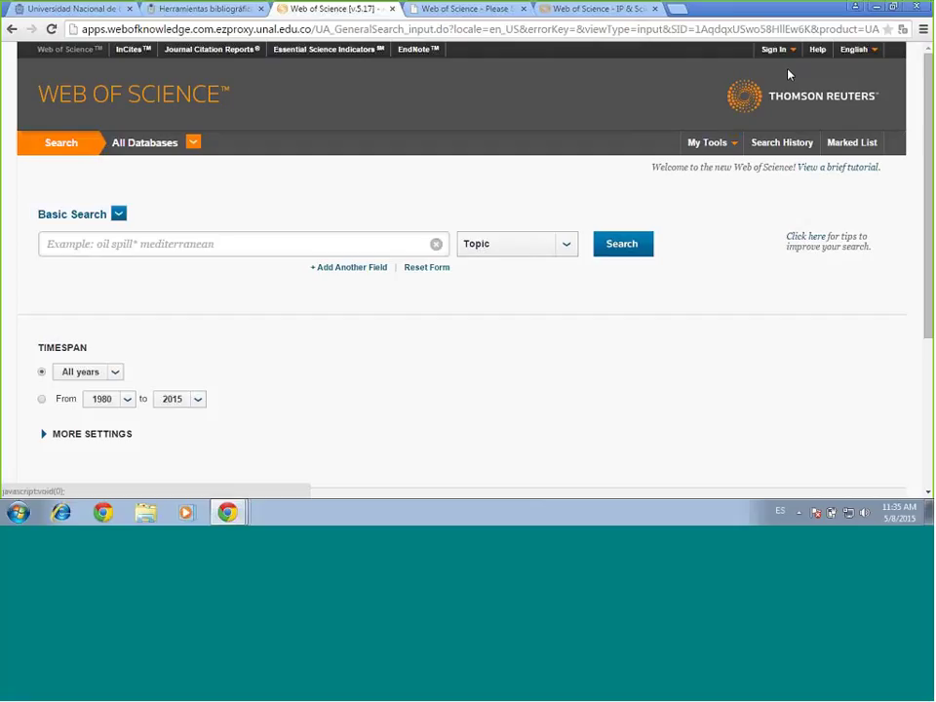
pyautogui.click(410, 59)
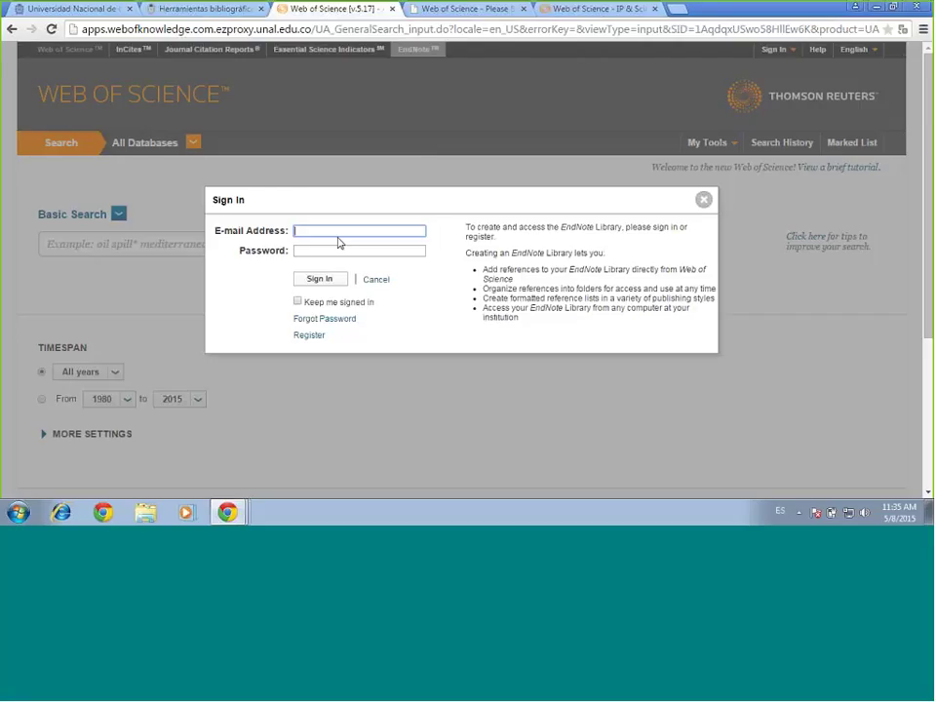
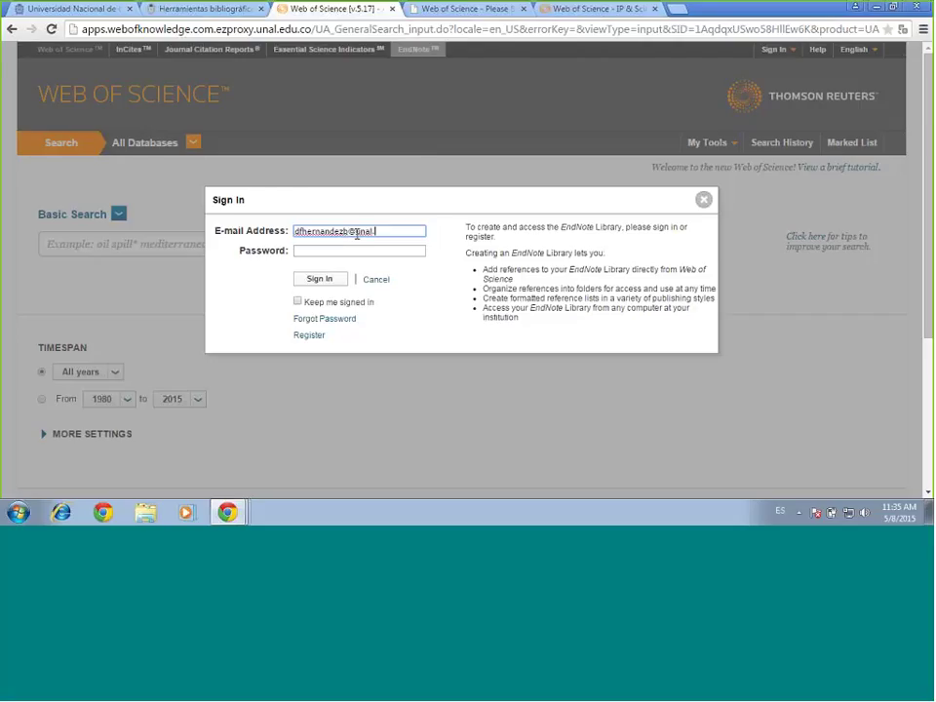
pyautogui.click(355, 249)
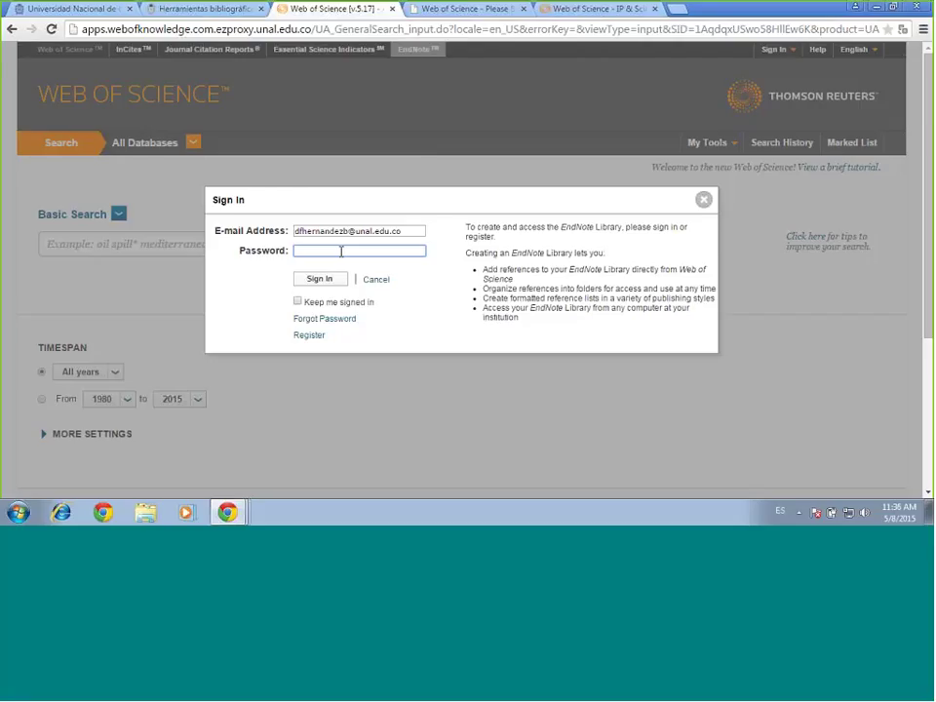
pyautogui.write('****')
pyautogui.press('BackSpace')
pyautogui.press('BackSpace')
pyautogui.press('BackSpace')
pyautogui.press('BackSpace')
pyautogui.write('***********')
pyautogui.click(328, 279)
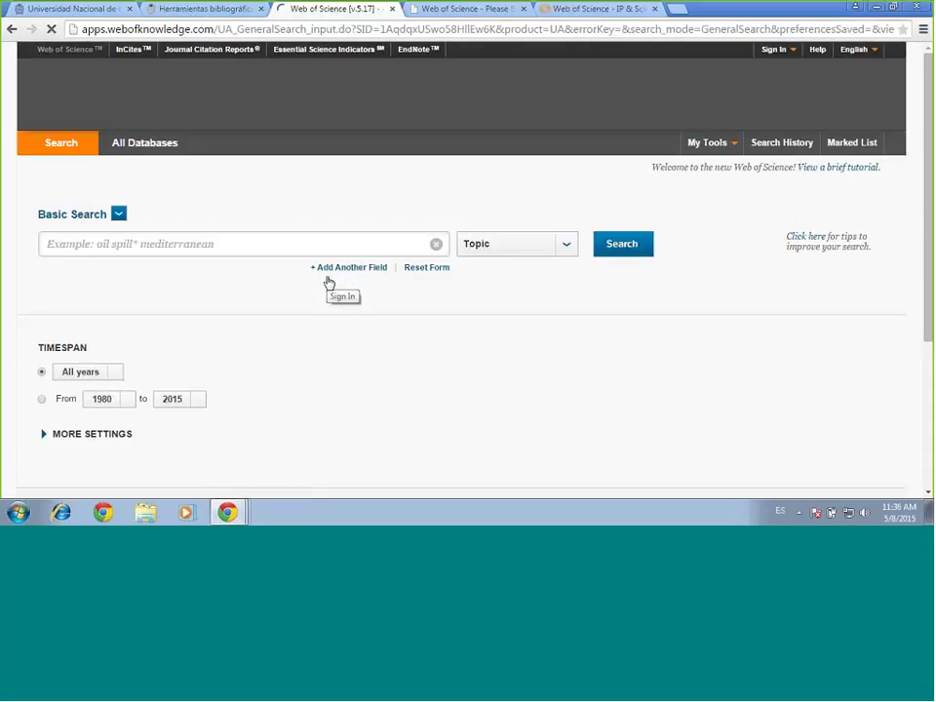
# Re-enter the account e-mail and password in the EndNote Sign In form and submit
pyautogui.click(427, 51)
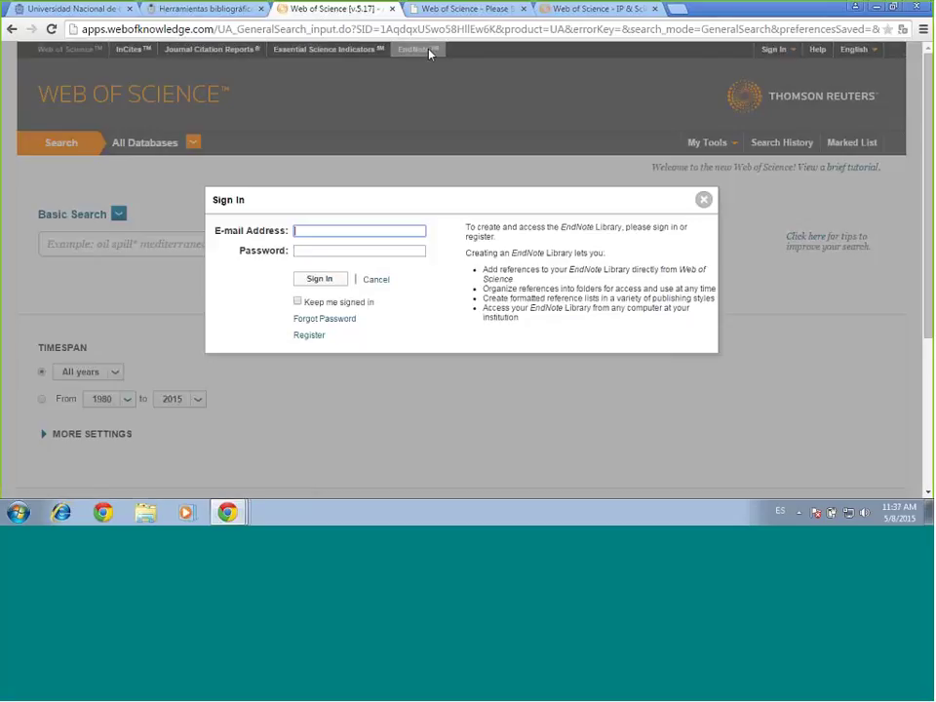
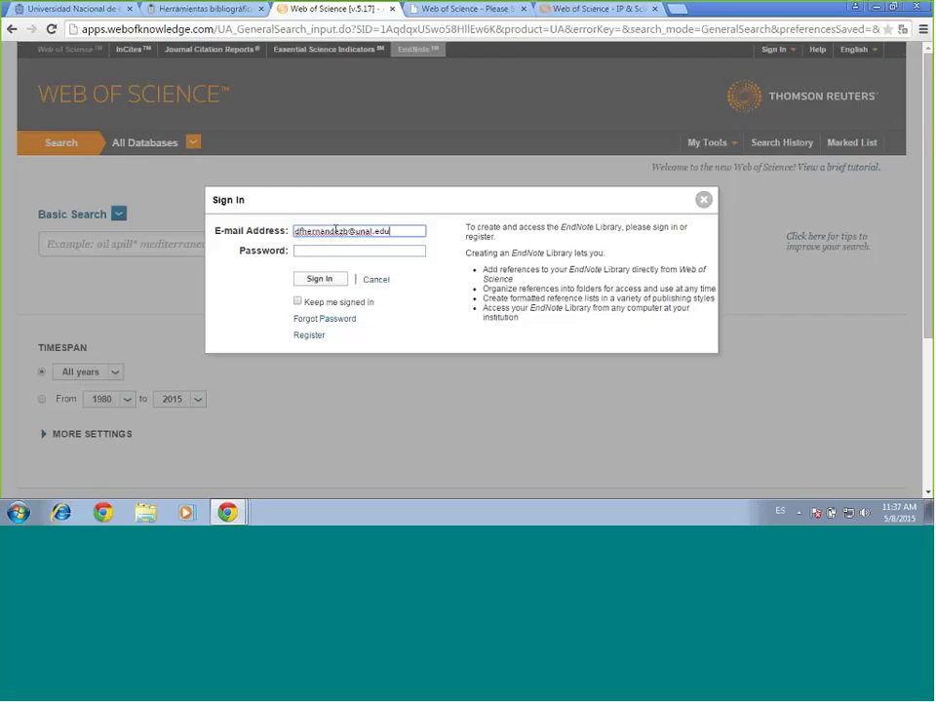
pyautogui.click(370, 250)
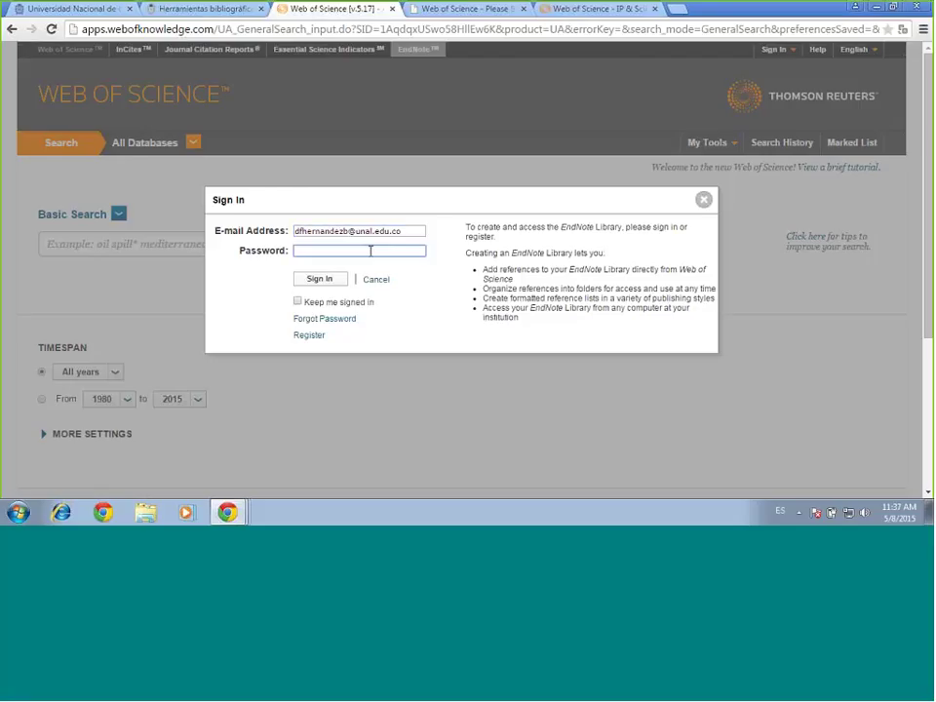
pyautogui.write('********')
pyautogui.click(337, 289)
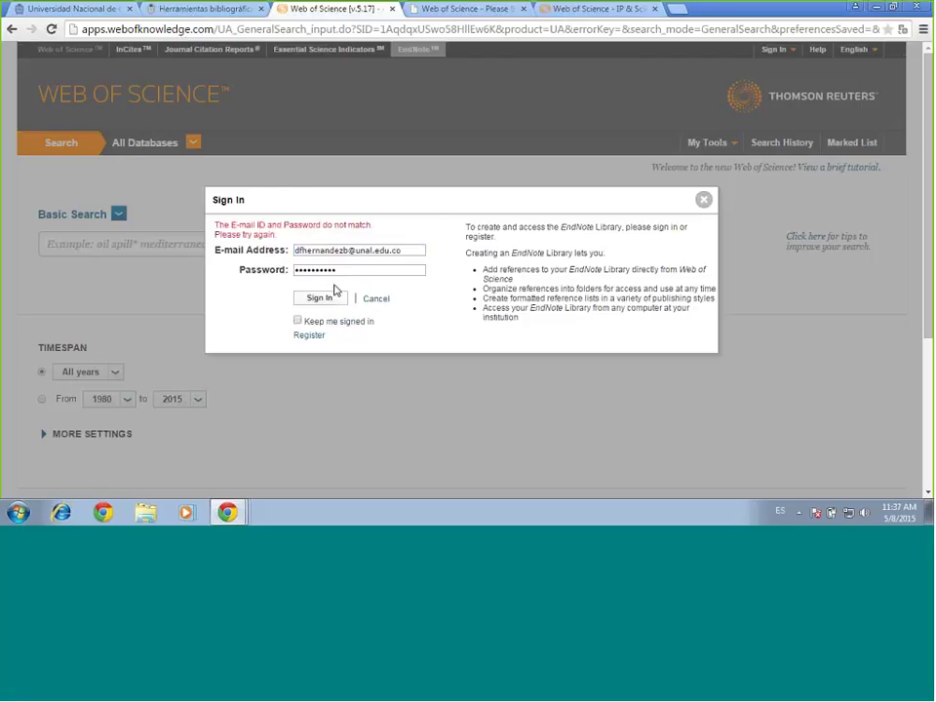
# Correct the password after the mismatch error and resubmit the sign-in
pyautogui.click(345, 271)
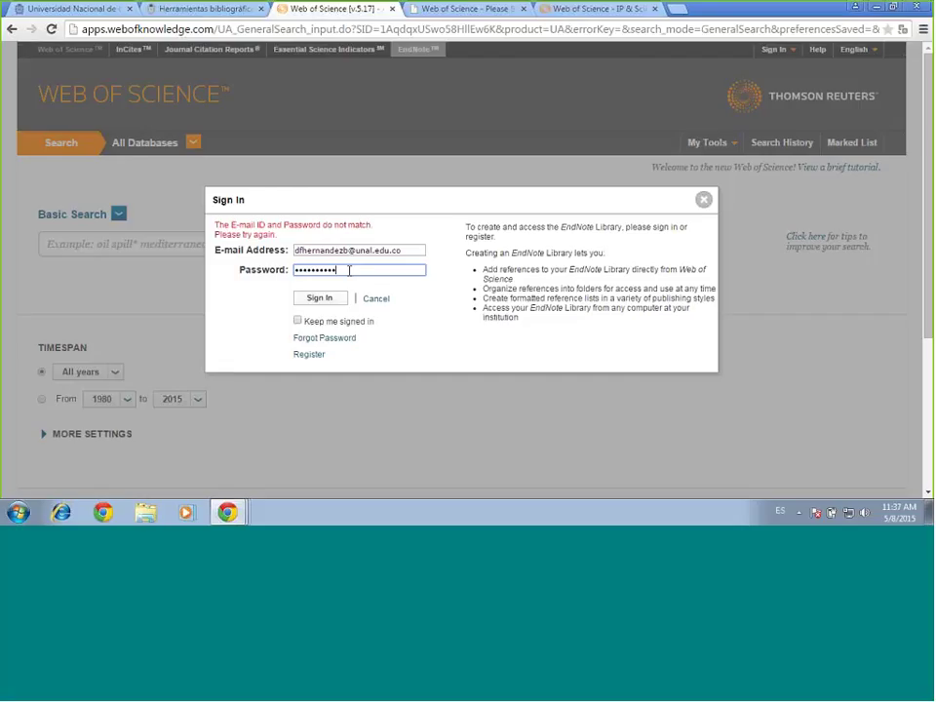
pyautogui.write('*')
pyautogui.click(316, 303)
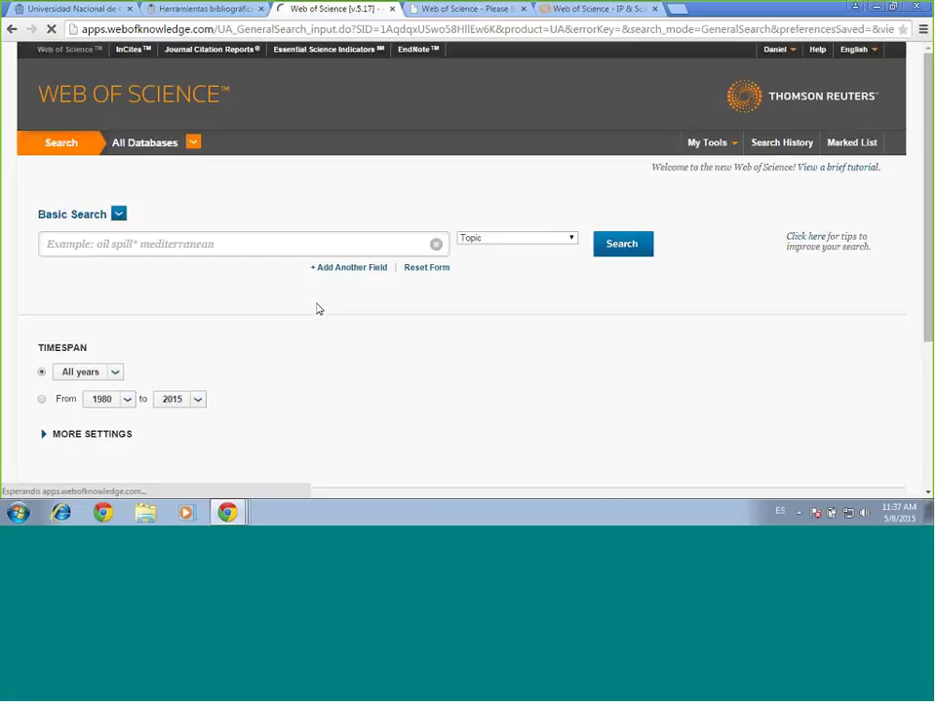
pyautogui.click(790, 61)
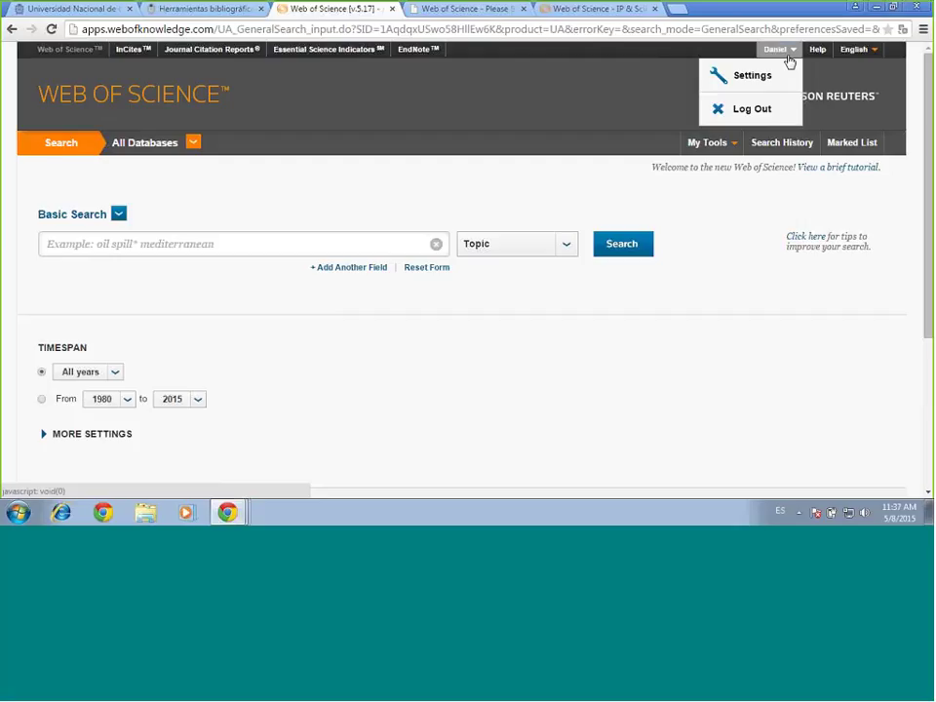
pyautogui.moveTo(789, 58); pyautogui.dragTo(815, 69)
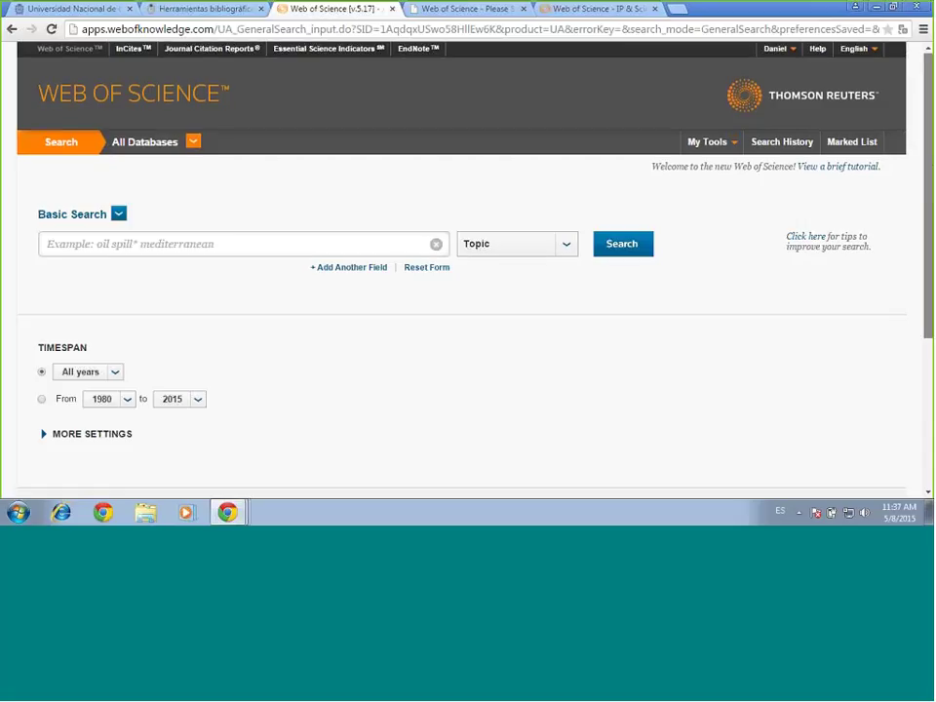
pyautogui.scroll(-2, 930, 255)
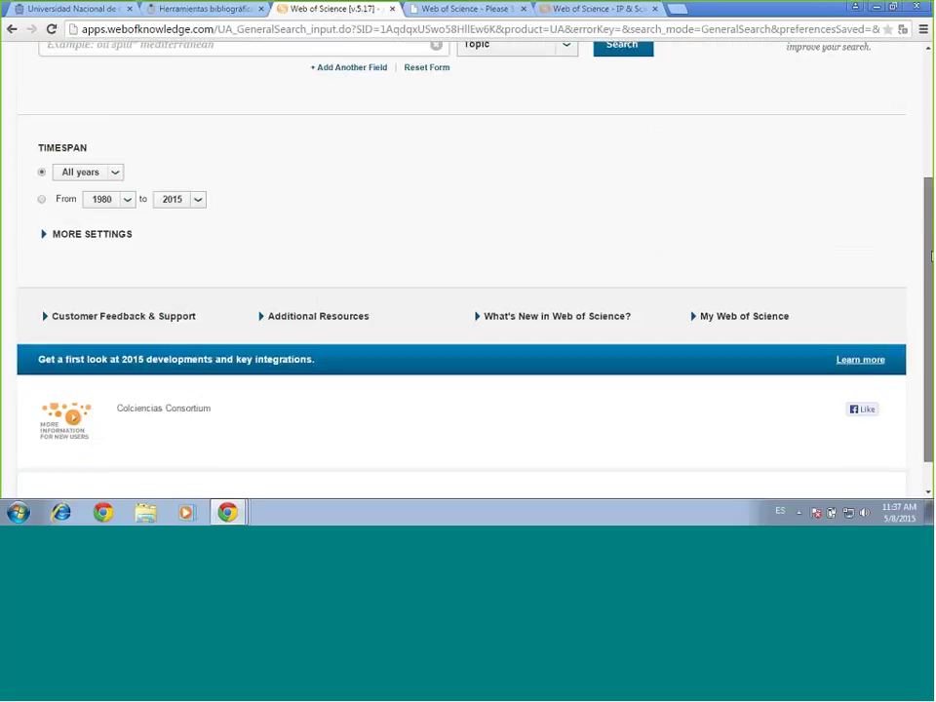
pyautogui.scroll(2, 931, 255)
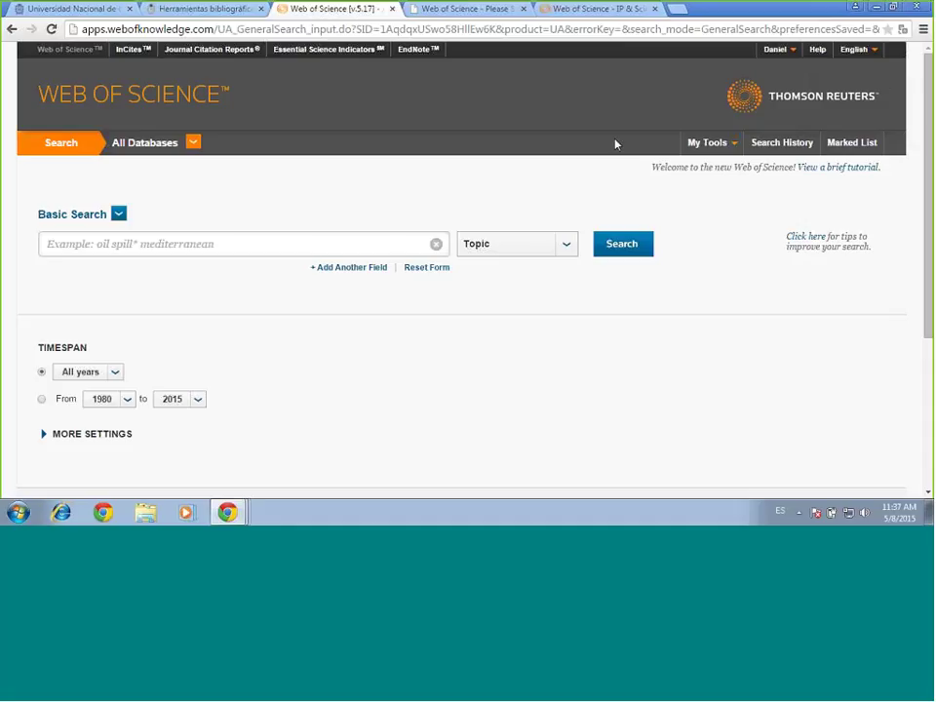
pyautogui.moveTo(931, 186); pyautogui.dragTo(931, 187)
pyautogui.scroll(-2, 926, 222)
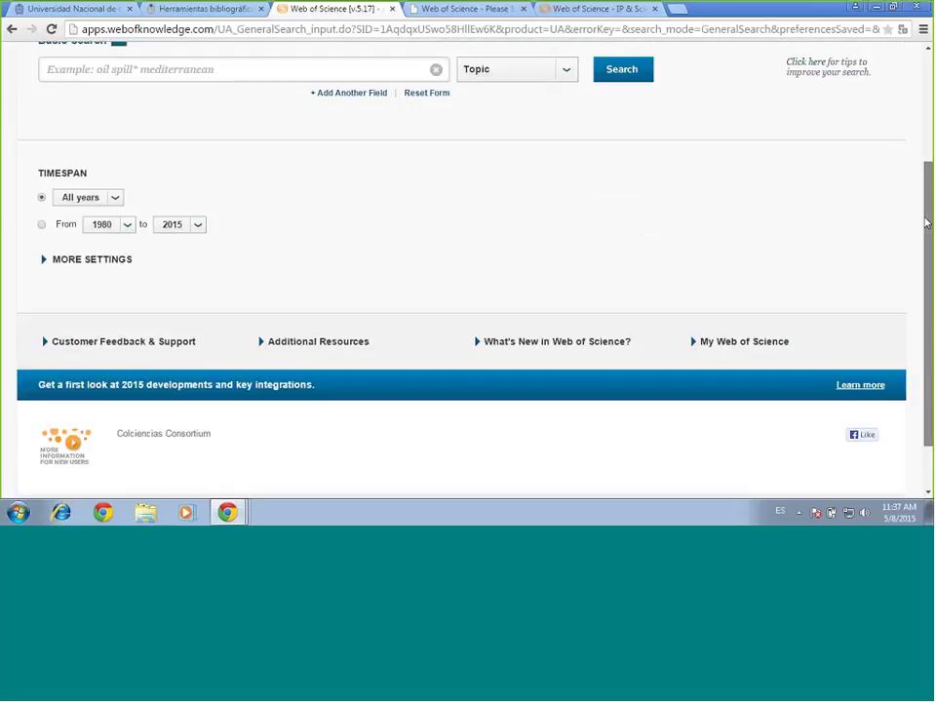
pyautogui.scroll(2, 925, 223)
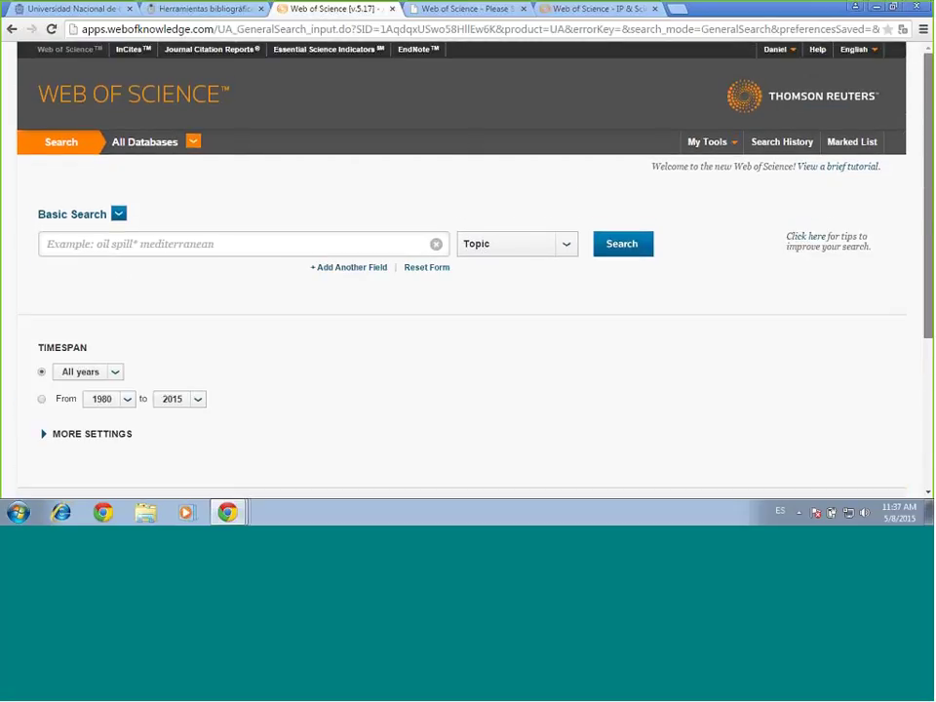
pyautogui.scroll(-1, 926, 234)
pyautogui.scroll(1, 920, 258)
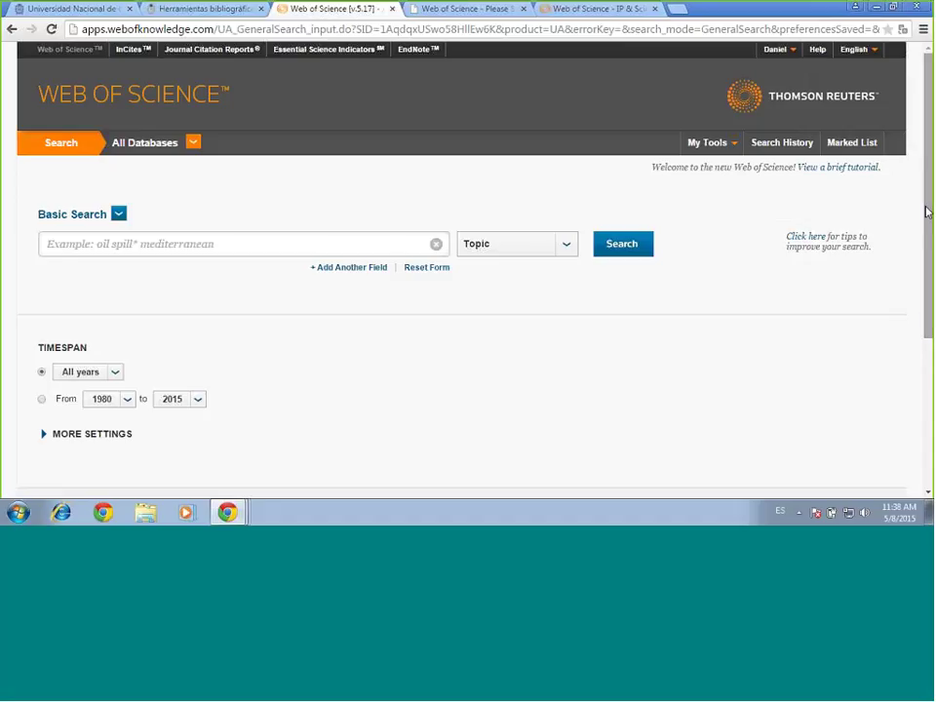
pyautogui.moveTo(927, 213); pyautogui.dragTo(931, 380)
pyautogui.scroll(3, 747, 248)
pyautogui.scroll(-3, 929, 348)
pyautogui.scroll(3, 929, 348)
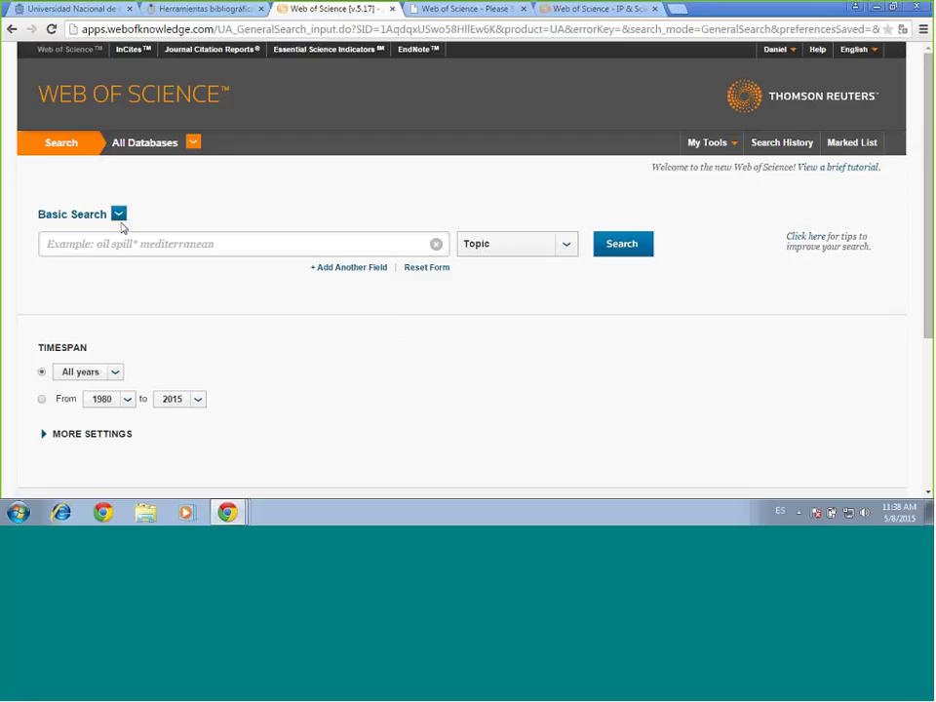
# Type 'Ebola' into the Basic Search term box
pyautogui.click(118, 215)
pyautogui.click(149, 248)
pyautogui.write('Ebola')
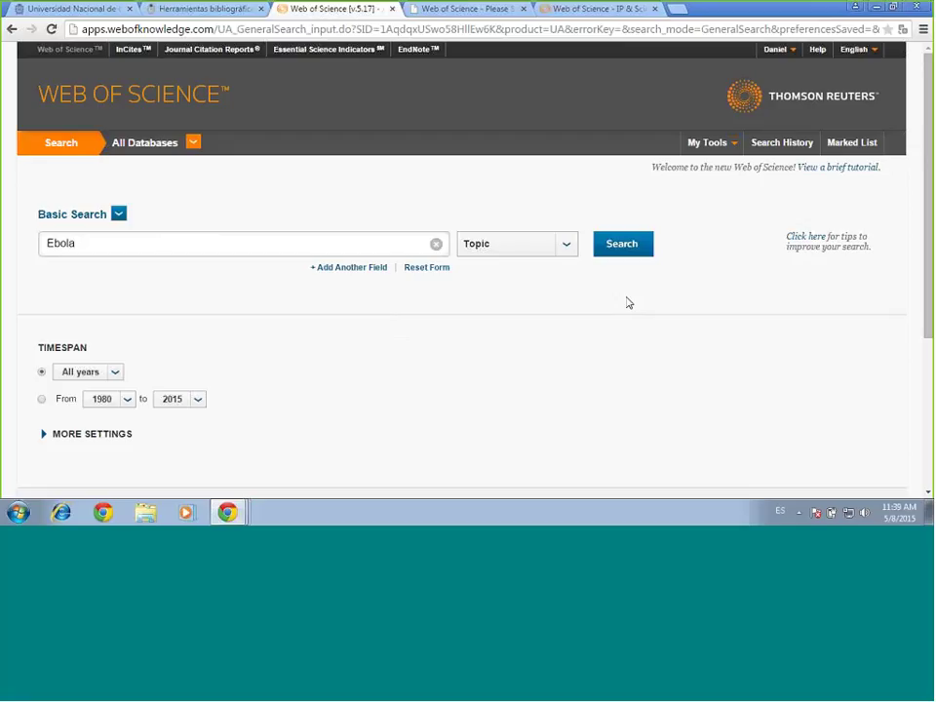
# Browse the searchable-field list and leave the search field set to Topic
pyautogui.click(563, 246)
pyautogui.moveTo(570, 297); pyautogui.dragTo(573, 337)
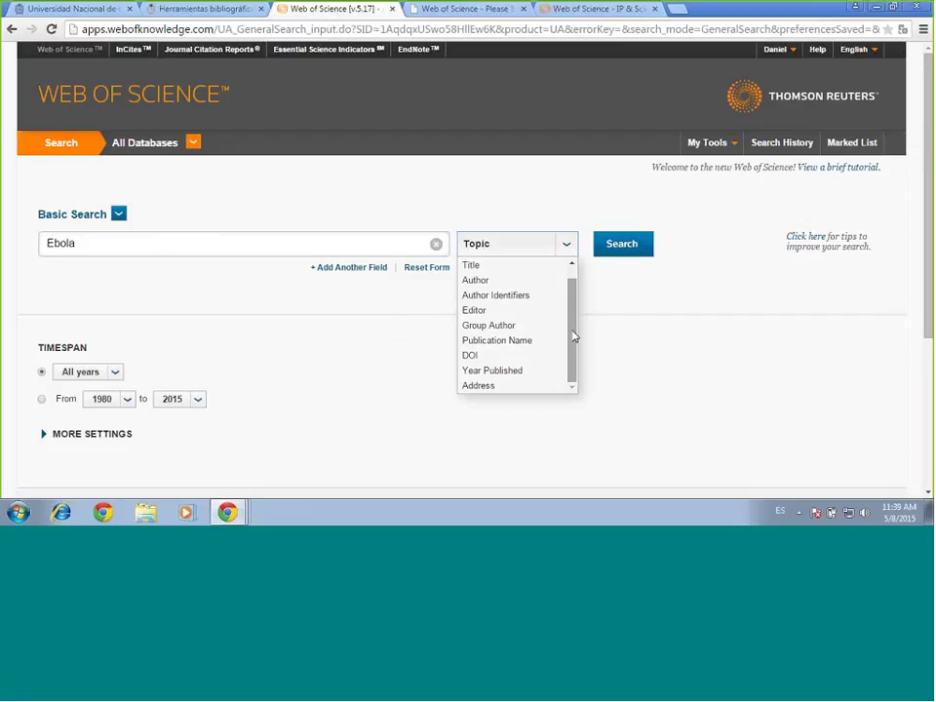
pyautogui.moveTo(573, 336); pyautogui.dragTo(572, 312)
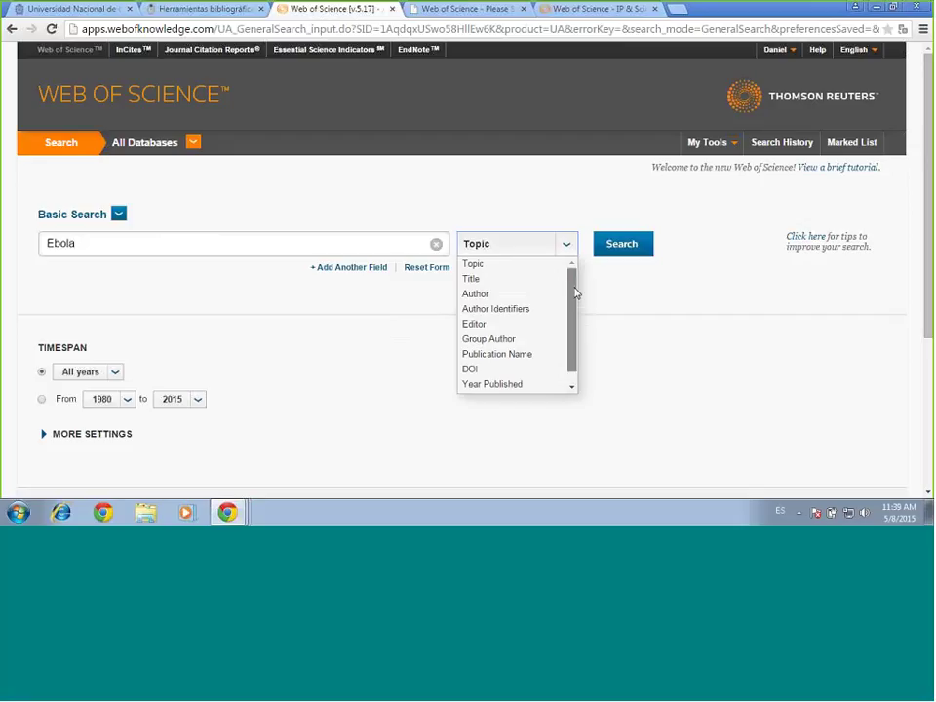
pyautogui.moveTo(575, 292); pyautogui.dragTo(577, 320)
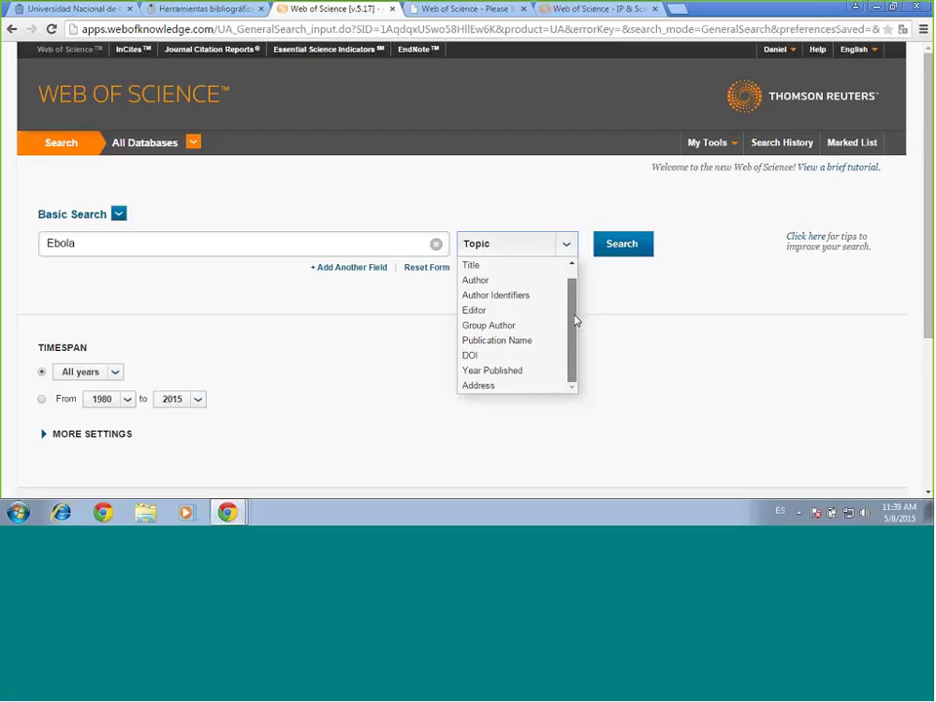
pyautogui.moveTo(574, 320); pyautogui.dragTo(574, 293)
pyautogui.click(500, 261)
pyautogui.click(500, 260)
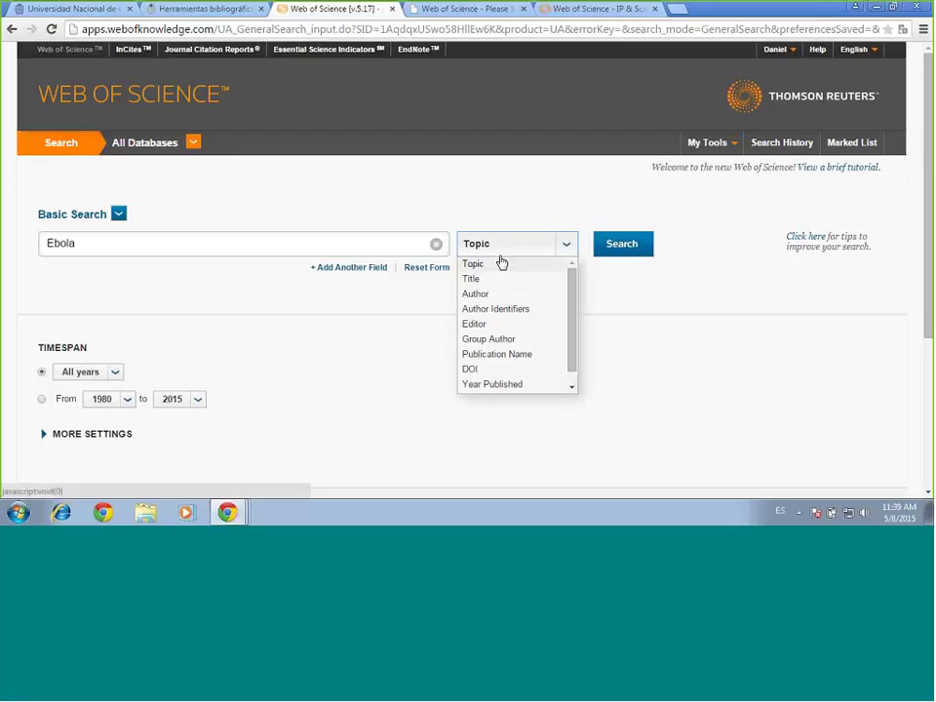
pyautogui.click(675, 287)
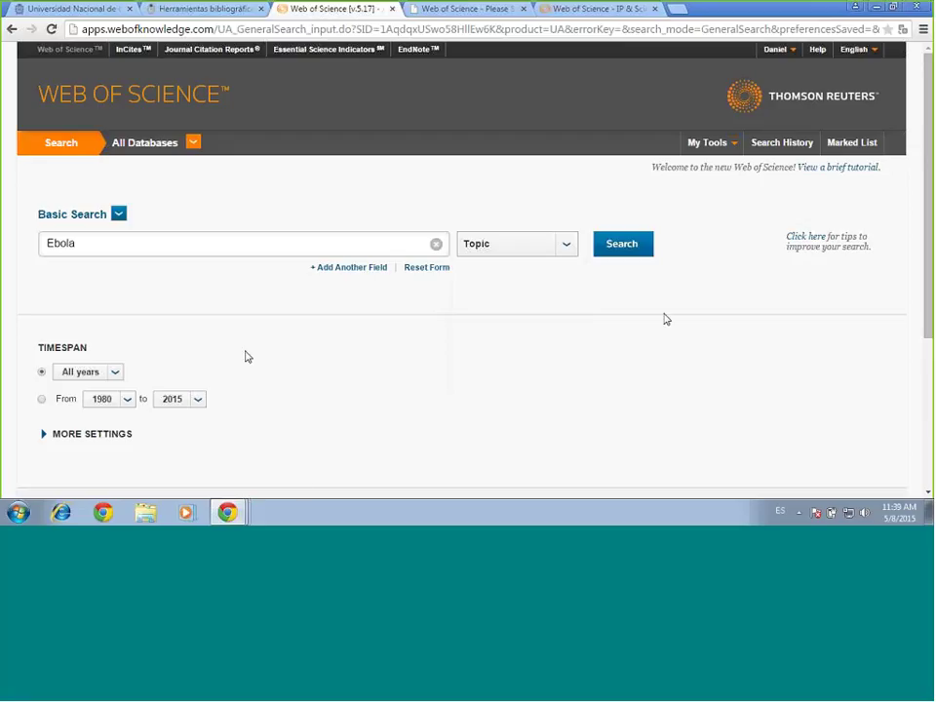
pyautogui.scroll(-2, 663, 319)
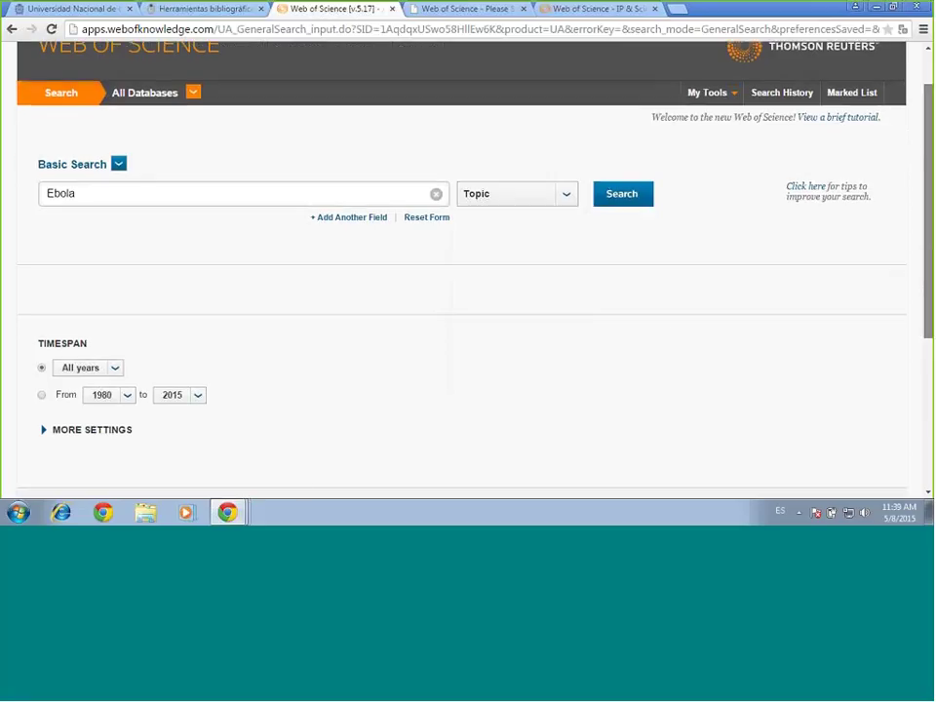
pyautogui.scroll(2, 191, 238)
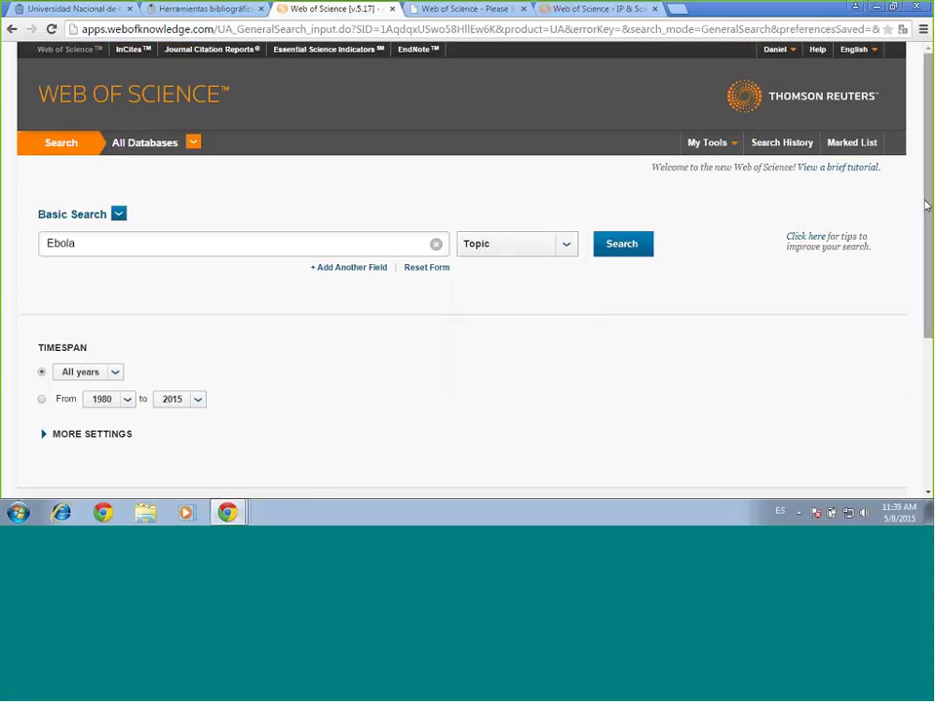
pyautogui.scroll(-4, 343, 337)
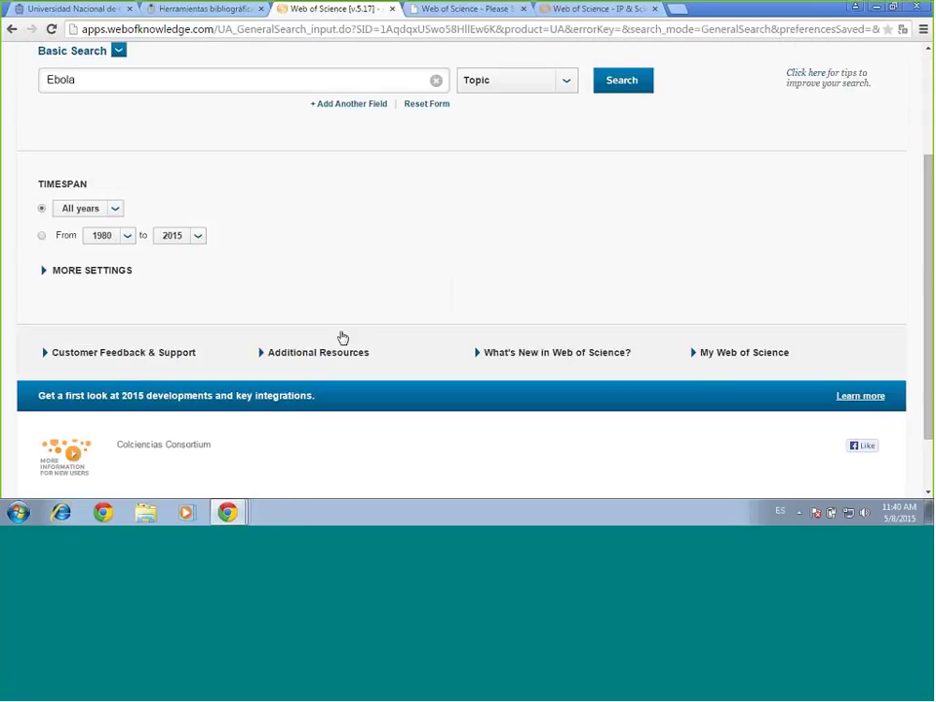
pyautogui.moveTo(80, 270); pyautogui.dragTo(39, 195)
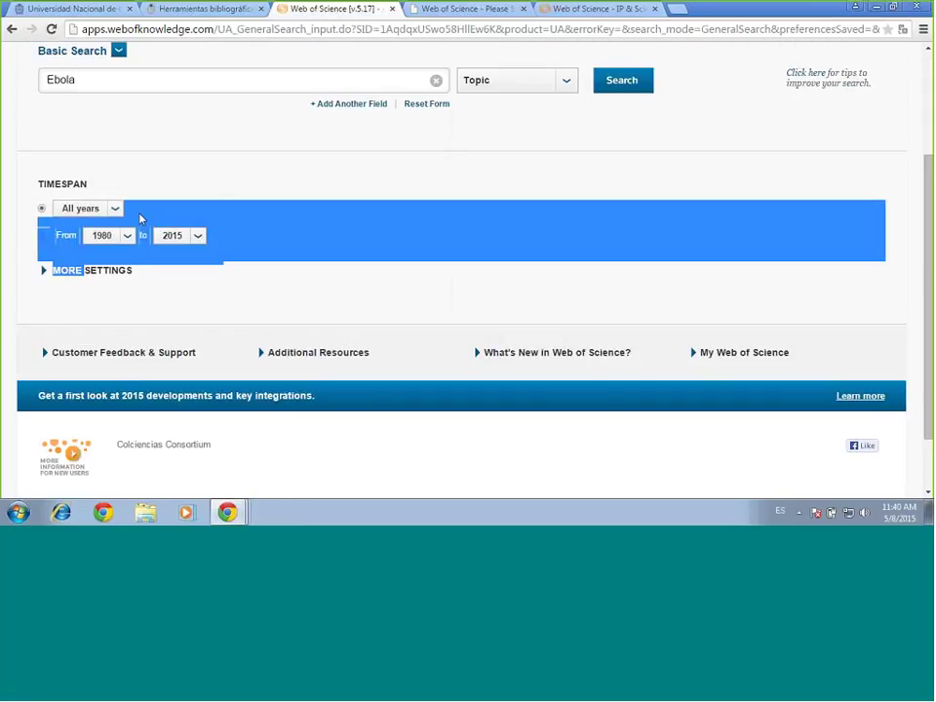
pyautogui.click(220, 201)
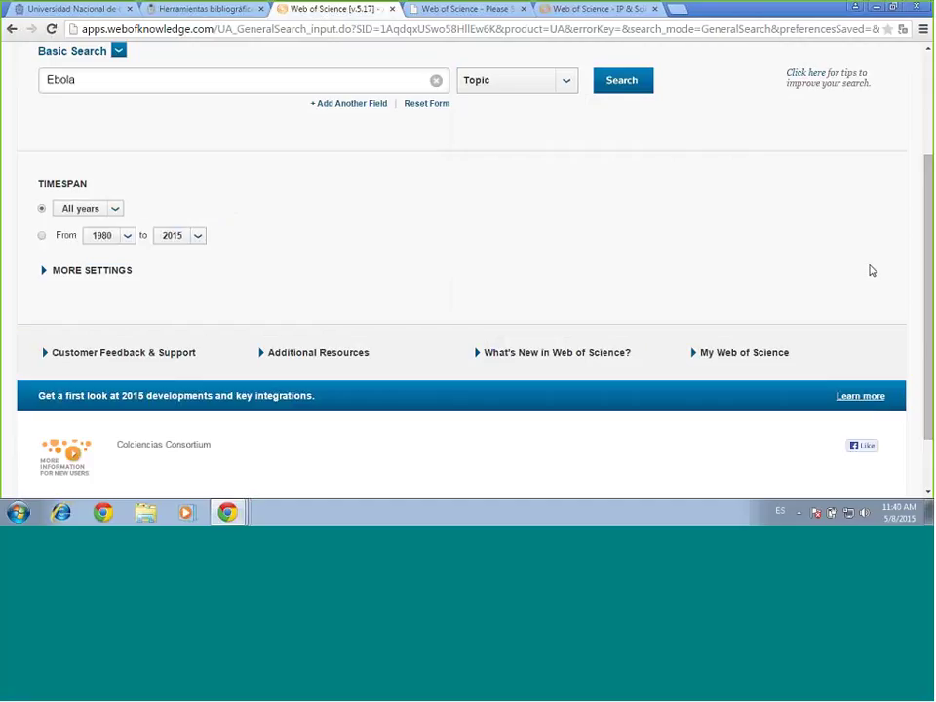
pyautogui.click(83, 276)
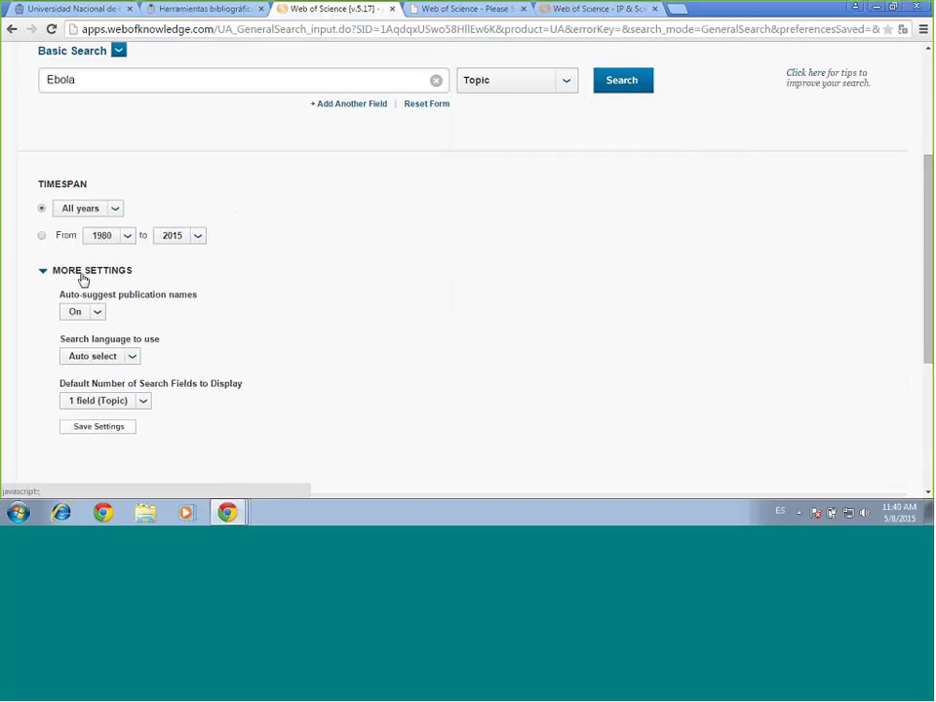
pyautogui.click(83, 275)
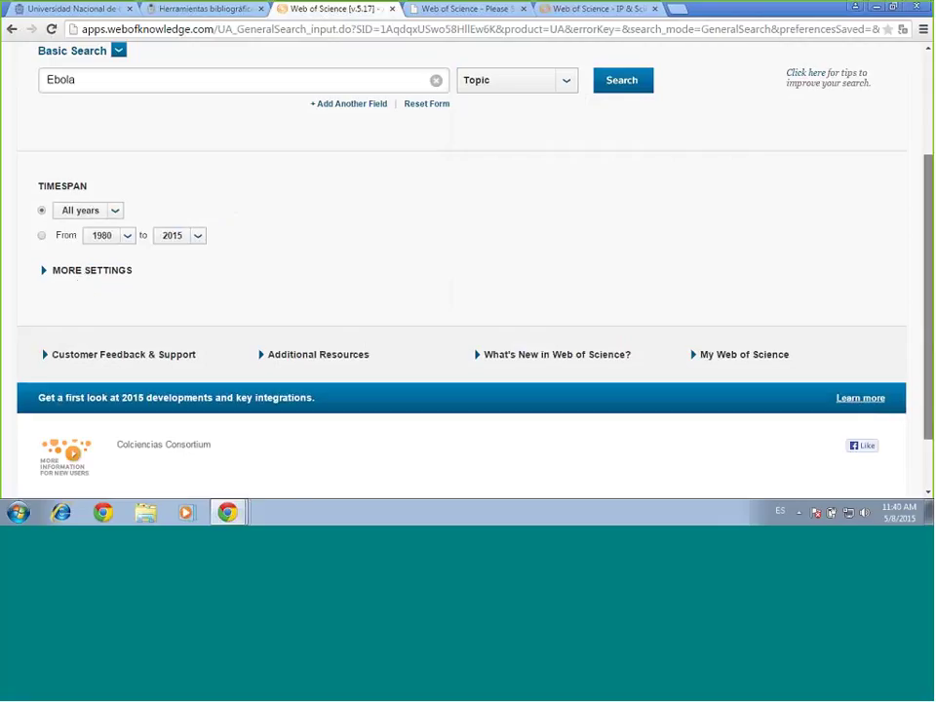
pyautogui.scroll(3, 739, 203)
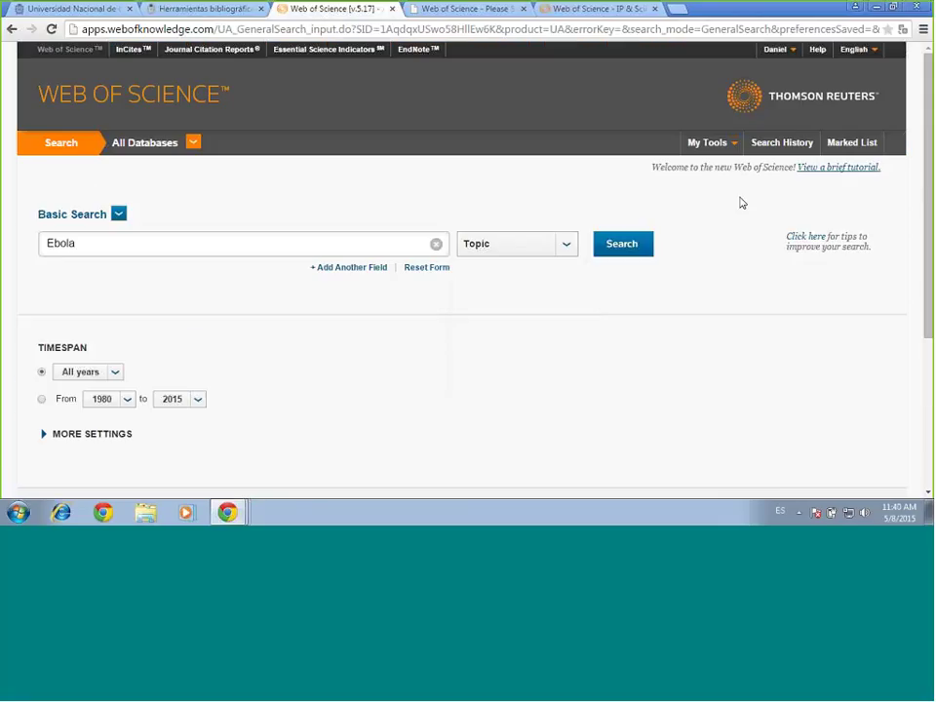
# Run the Ebola Topic search listing 2,946 records, then check My Tools and sort options
pyautogui.click(625, 249)
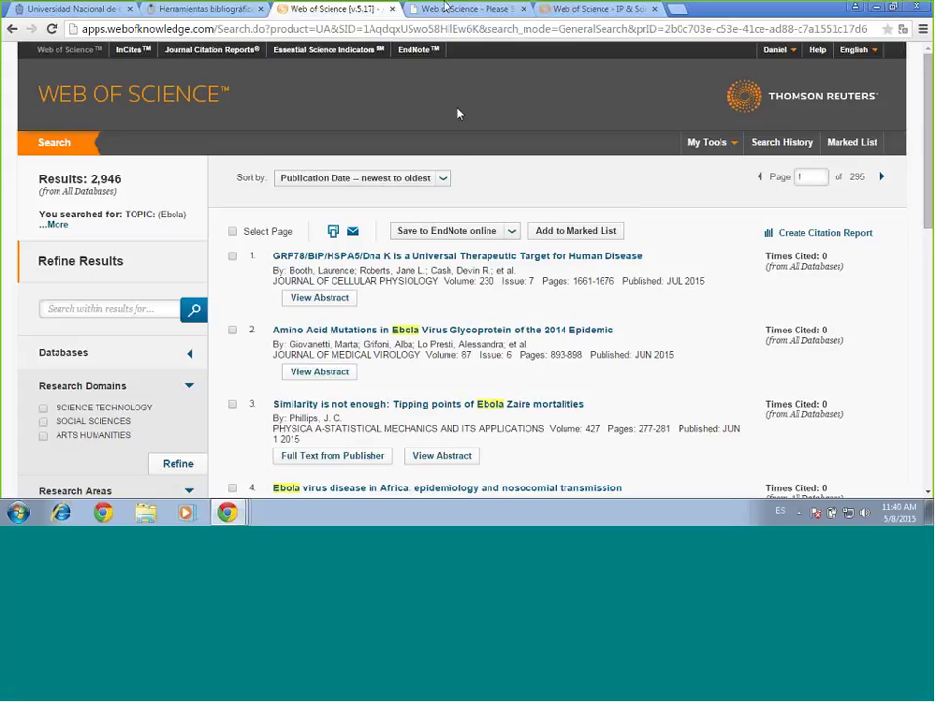
pyautogui.click(719, 147)
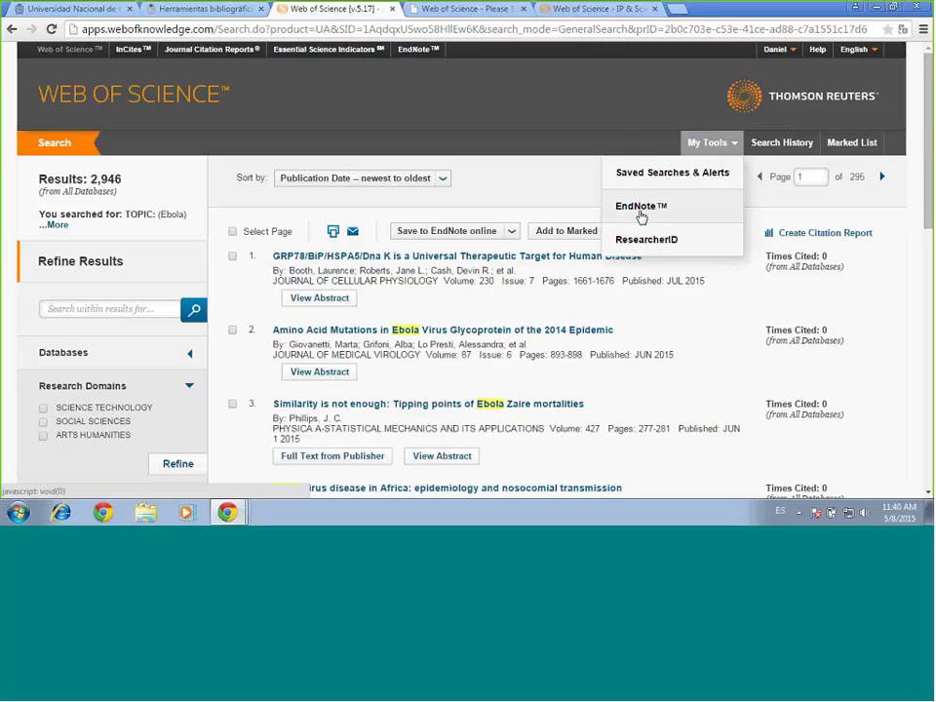
pyautogui.click(642, 130)
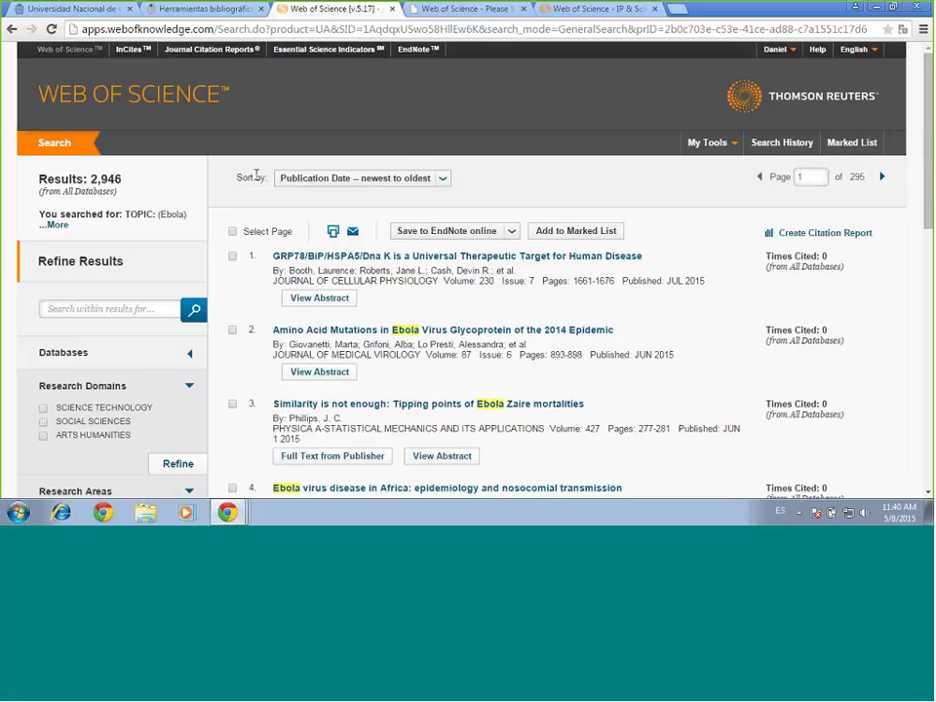
pyautogui.click(443, 185)
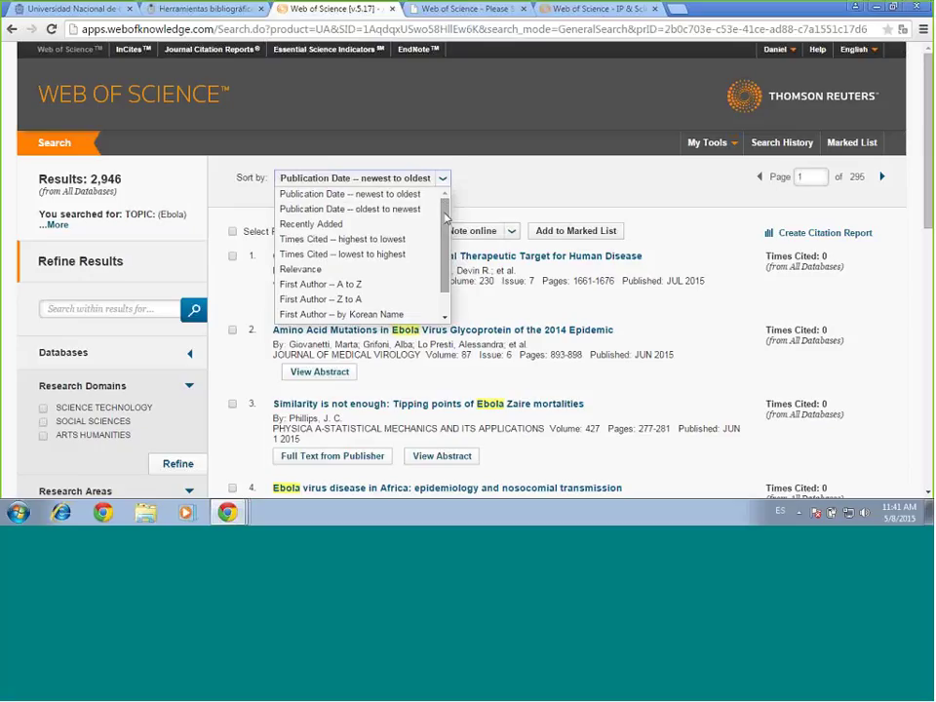
pyautogui.scroll(-2, 446, 219)
pyautogui.scroll(2, 445, 219)
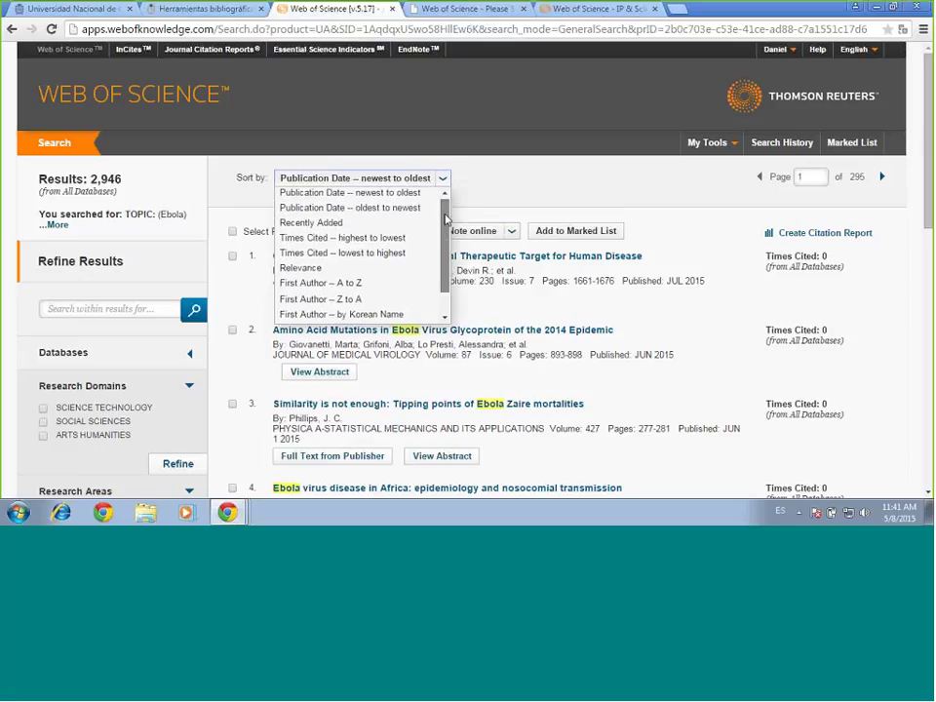
pyautogui.scroll(-2, 446, 218)
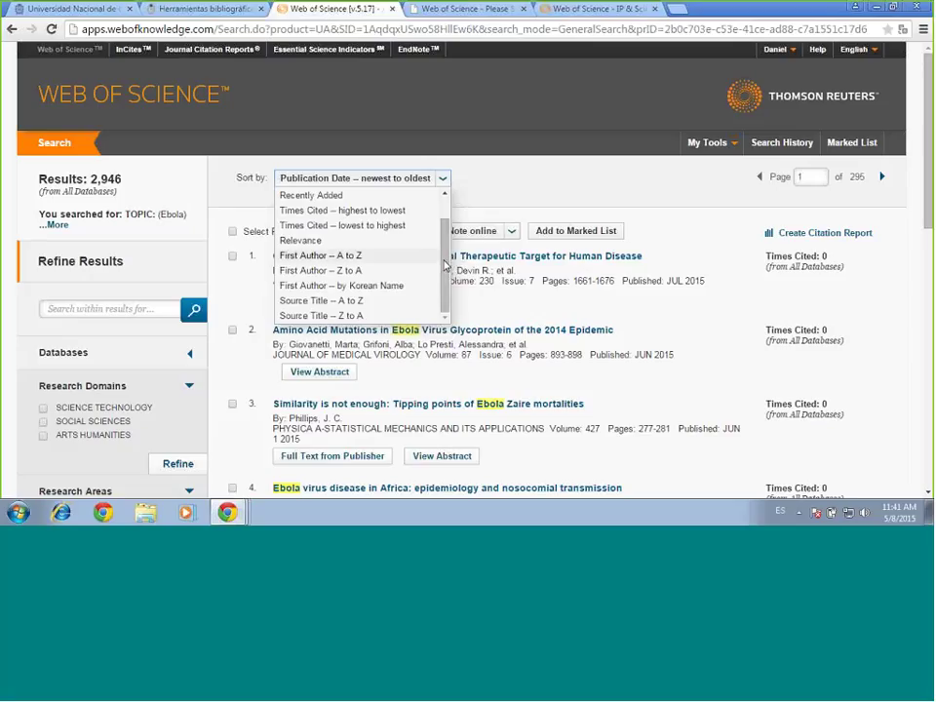
pyautogui.moveTo(443, 282); pyautogui.dragTo(493, 199)
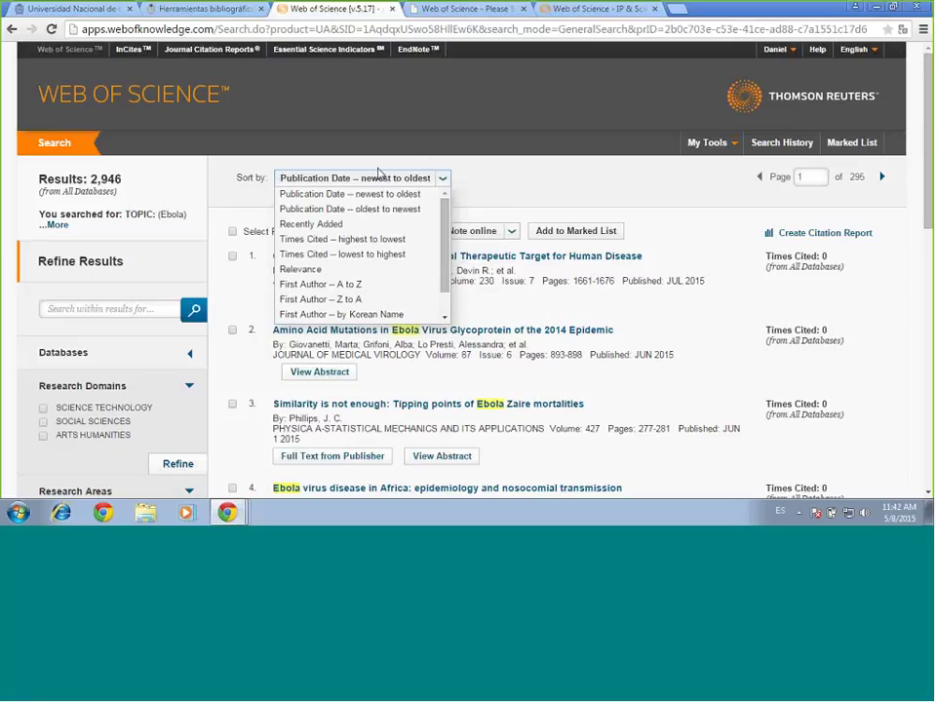
pyautogui.click(444, 178)
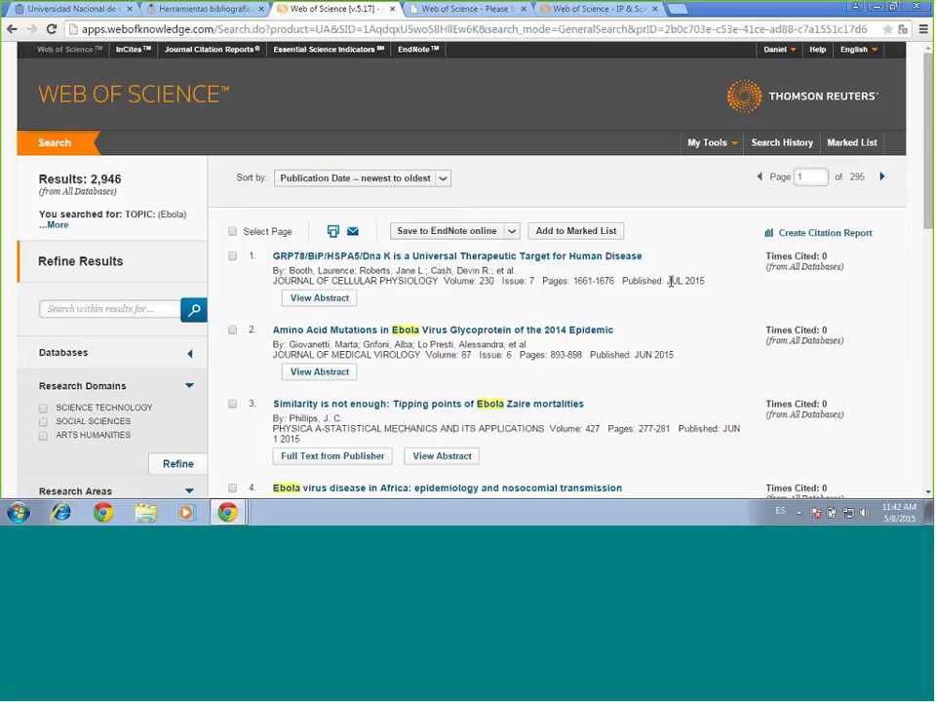
pyautogui.moveTo(705, 281); pyautogui.dragTo(664, 281)
pyautogui.click(668, 279)
pyautogui.moveTo(667, 279); pyautogui.dragTo(712, 281)
pyautogui.click(710, 281)
pyautogui.moveTo(274, 426); pyautogui.dragTo(497, 441)
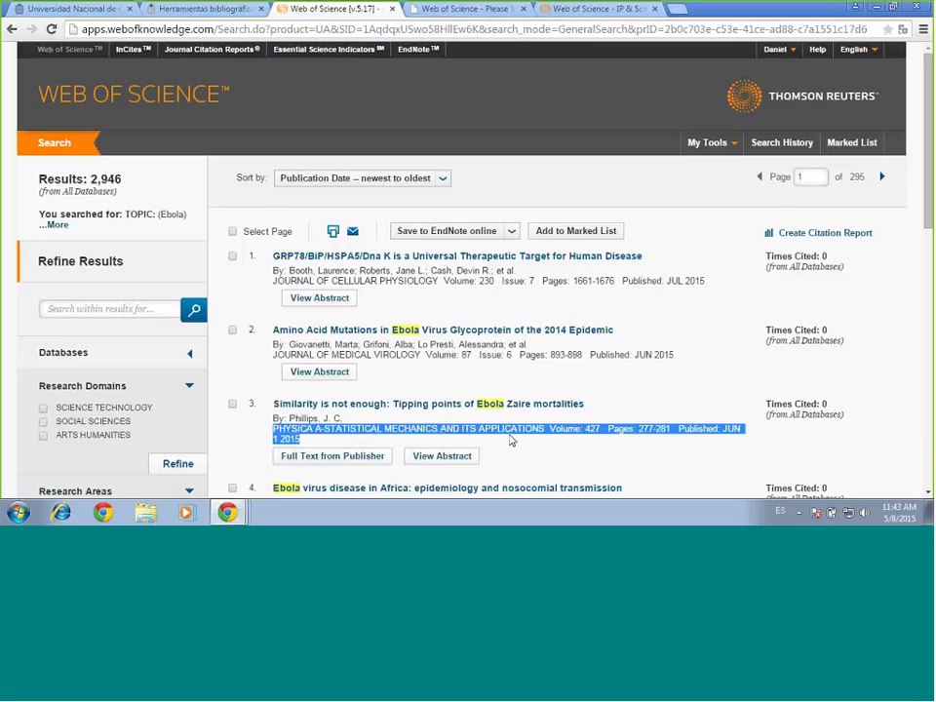
pyautogui.click(675, 361)
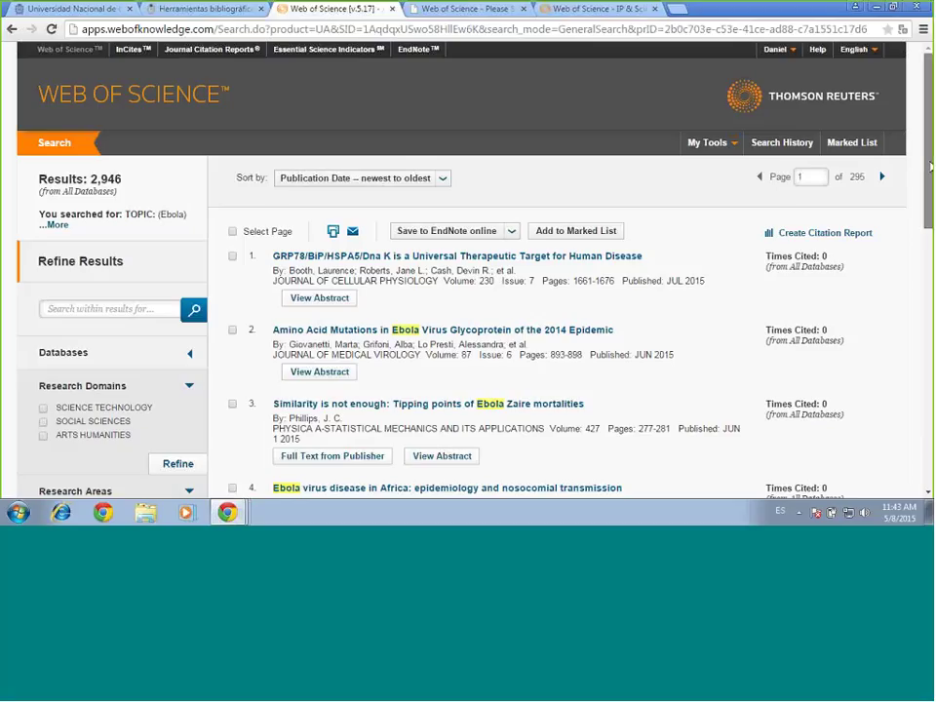
pyautogui.moveTo(929, 167); pyautogui.dragTo(929, 170)
pyautogui.scroll(-7, 921, 246)
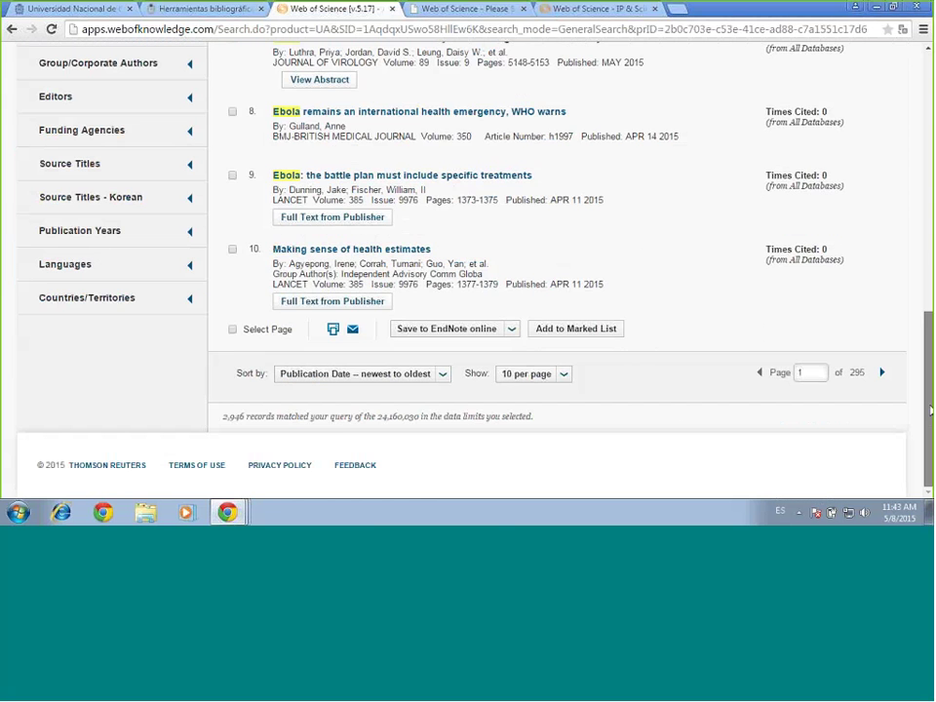
pyautogui.scroll(7, 921, 246)
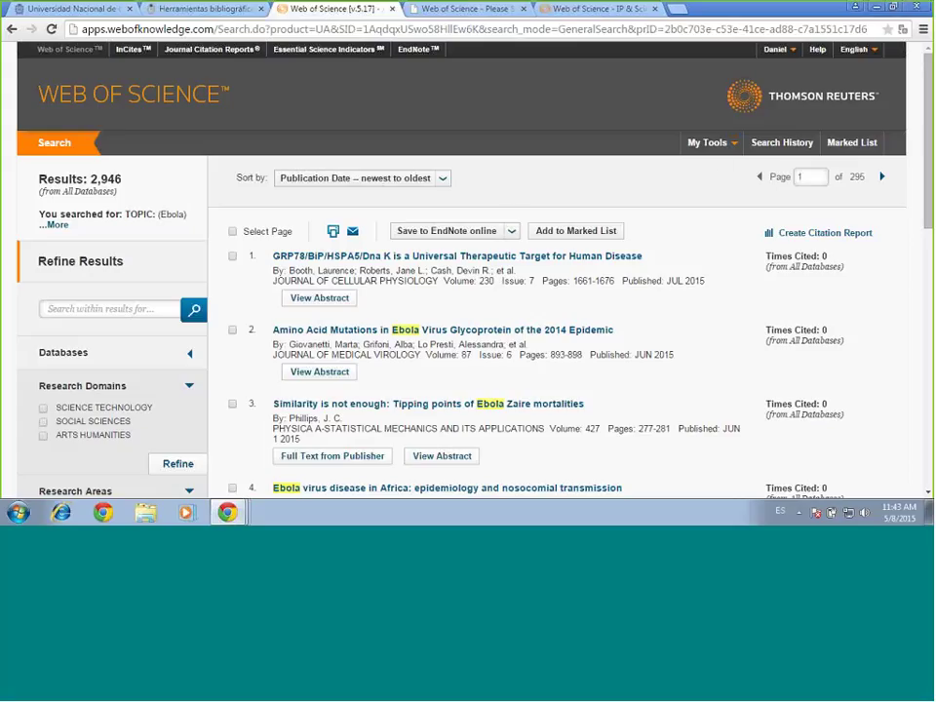
pyautogui.click(233, 232)
pyautogui.click(232, 232)
pyautogui.moveTo(231, 302); pyautogui.dragTo(566, 270)
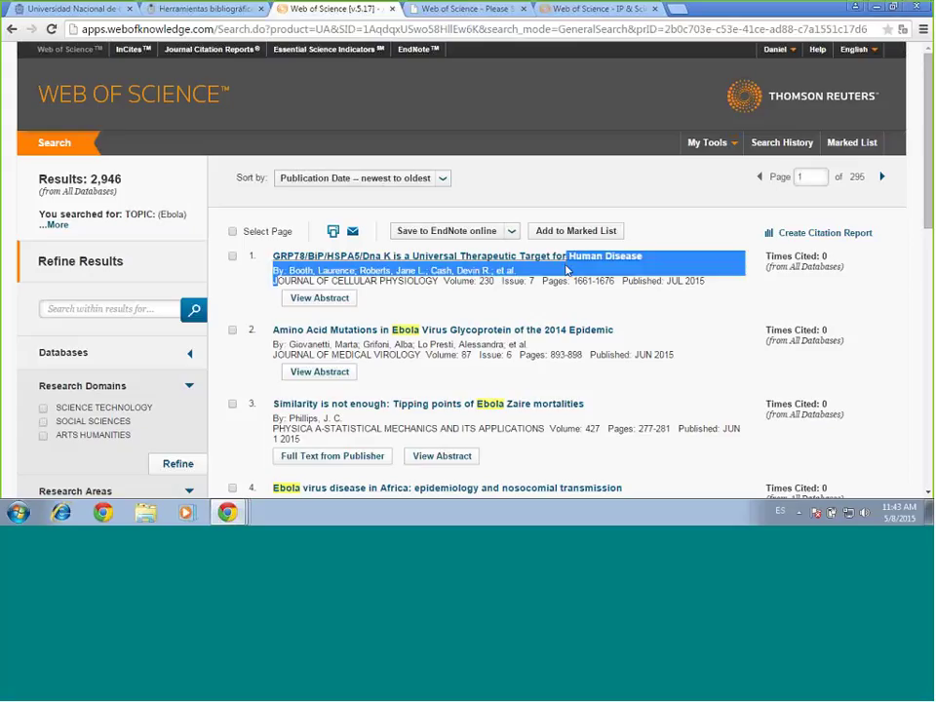
pyautogui.click(566, 270)
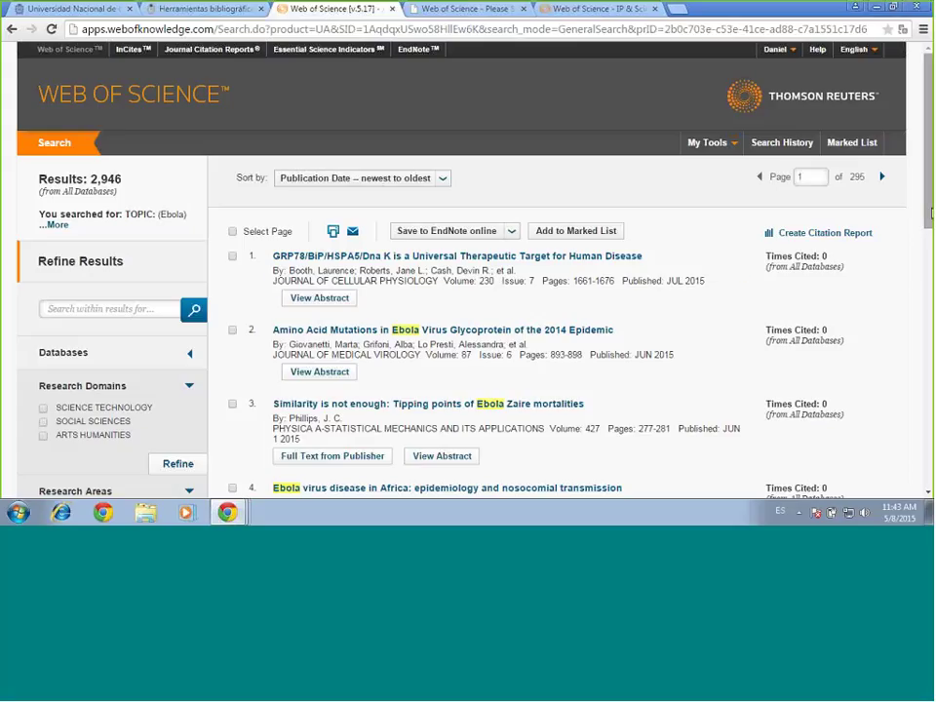
pyautogui.scroll(-1, 929, 226)
pyautogui.scroll(-1, 685, 163)
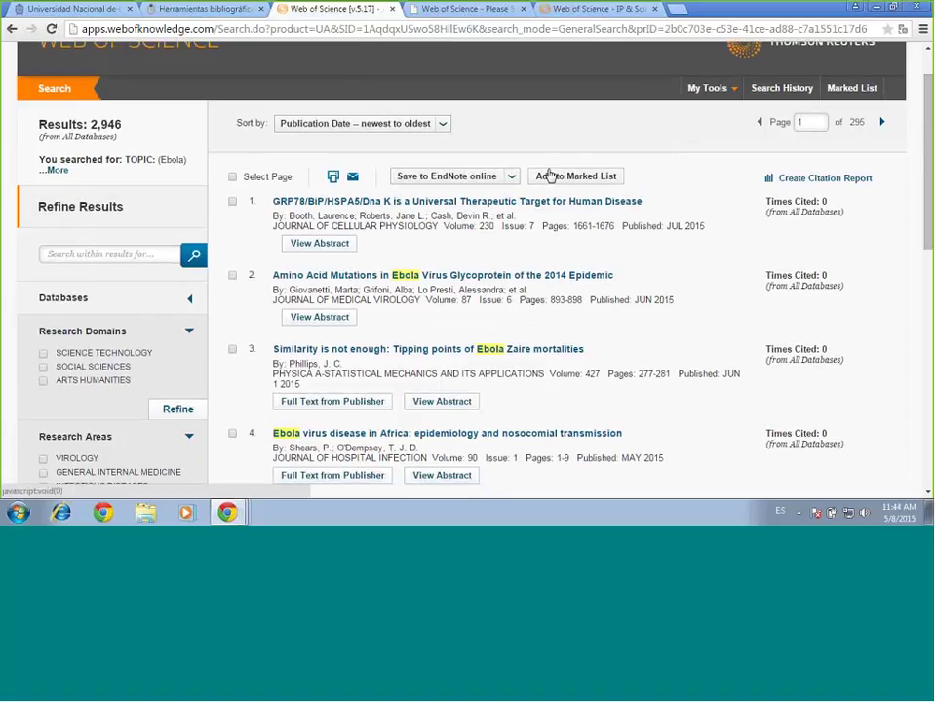
pyautogui.click(513, 180)
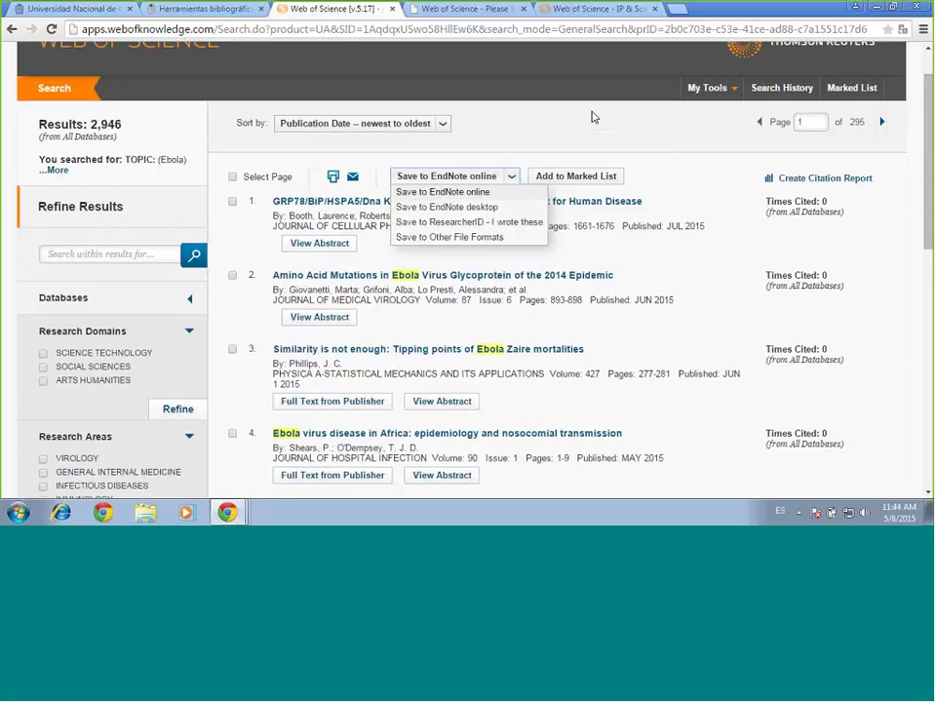
pyautogui.click(510, 179)
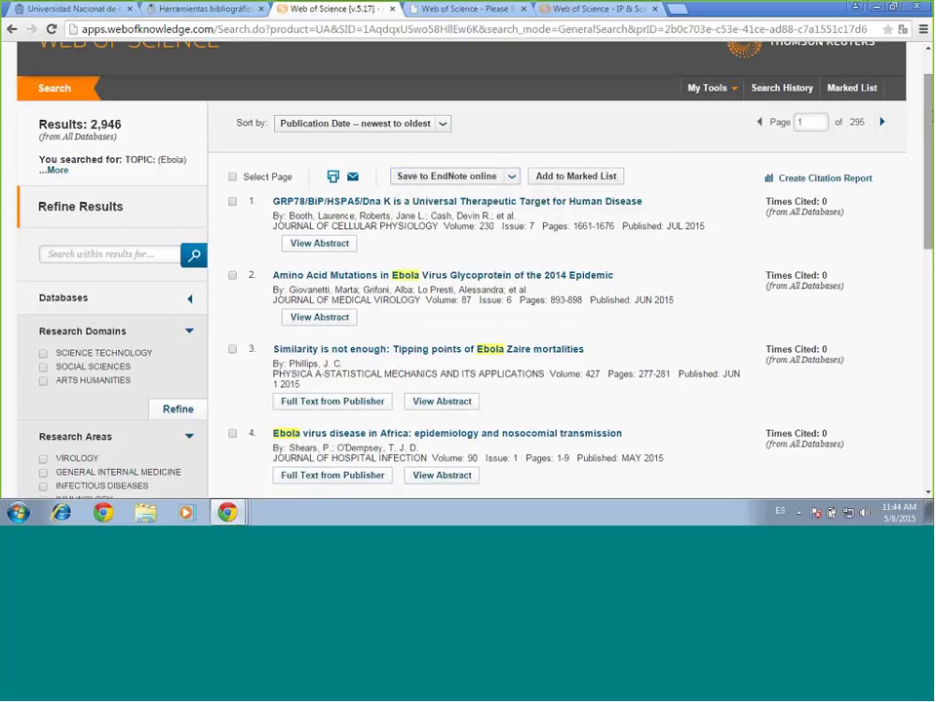
pyautogui.scroll(1, 926, 51)
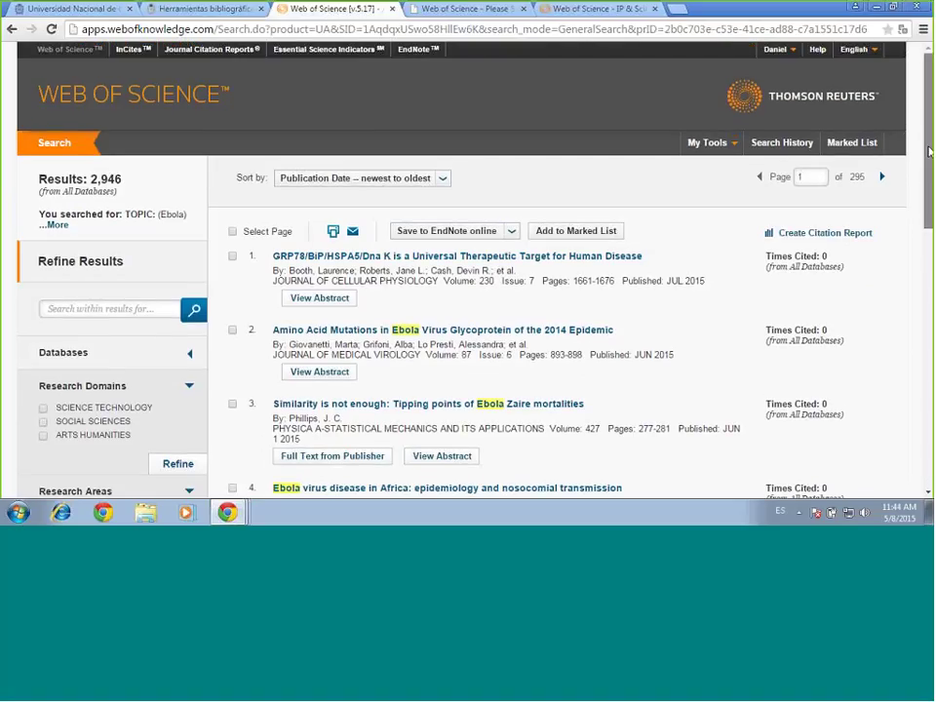
pyautogui.scroll(-1, 928, 173)
pyautogui.scroll(-2, 929, 173)
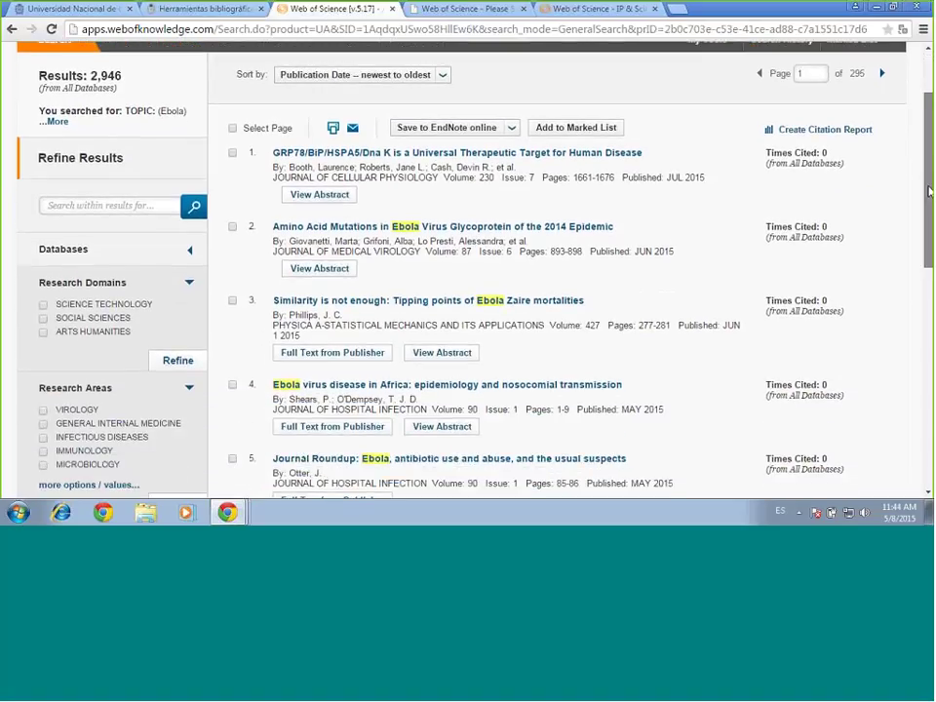
pyautogui.scroll(-3, 468, 272)
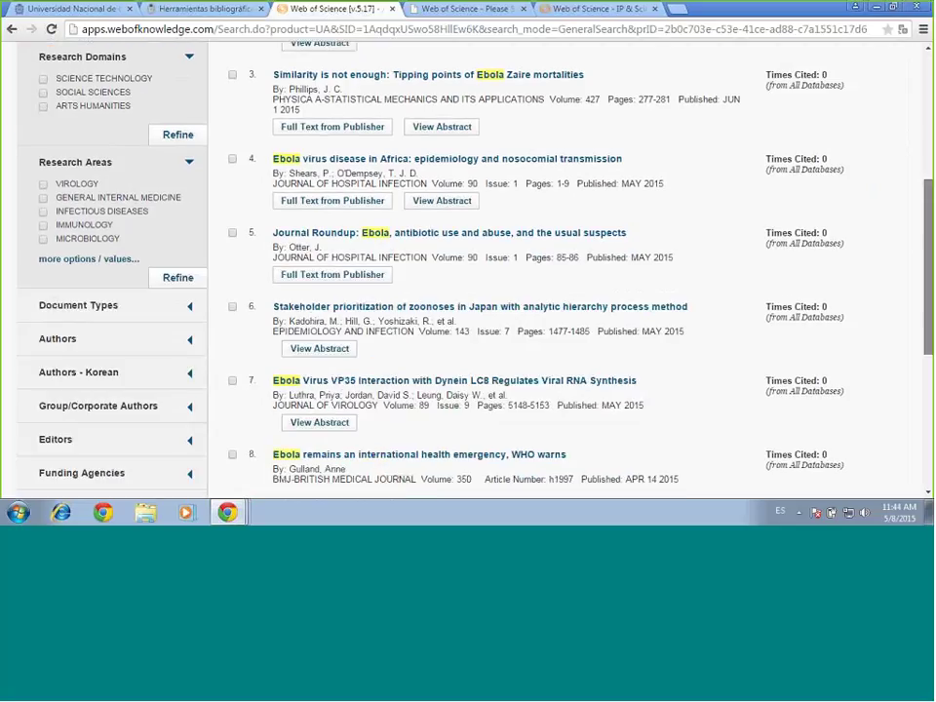
pyautogui.scroll(2, 531, 292)
pyautogui.scroll(-2, 529, 292)
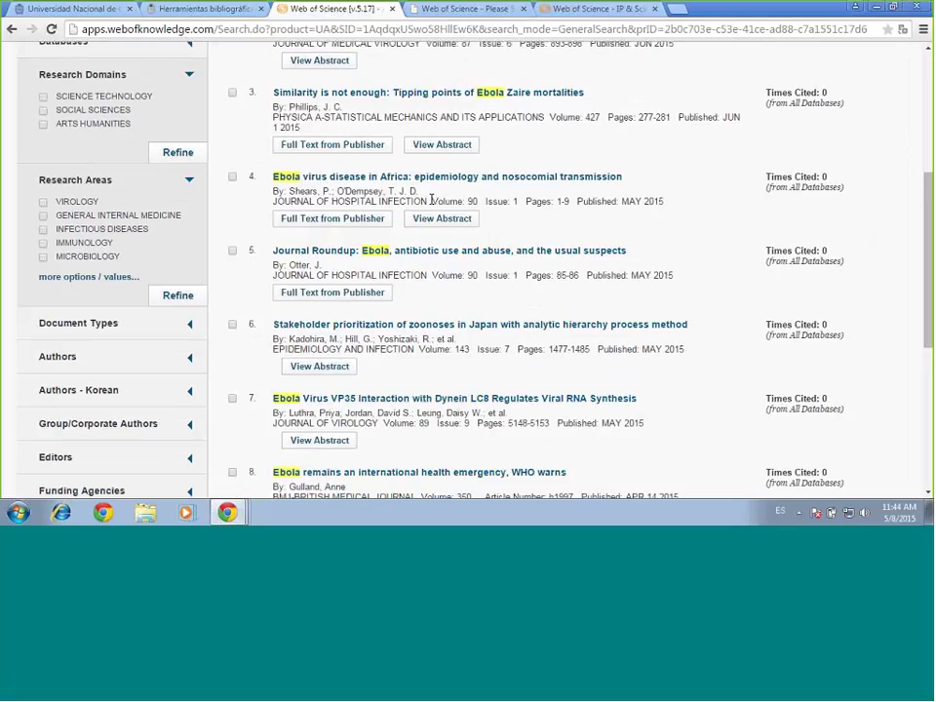
pyautogui.moveTo(431, 199); pyautogui.dragTo(552, 200)
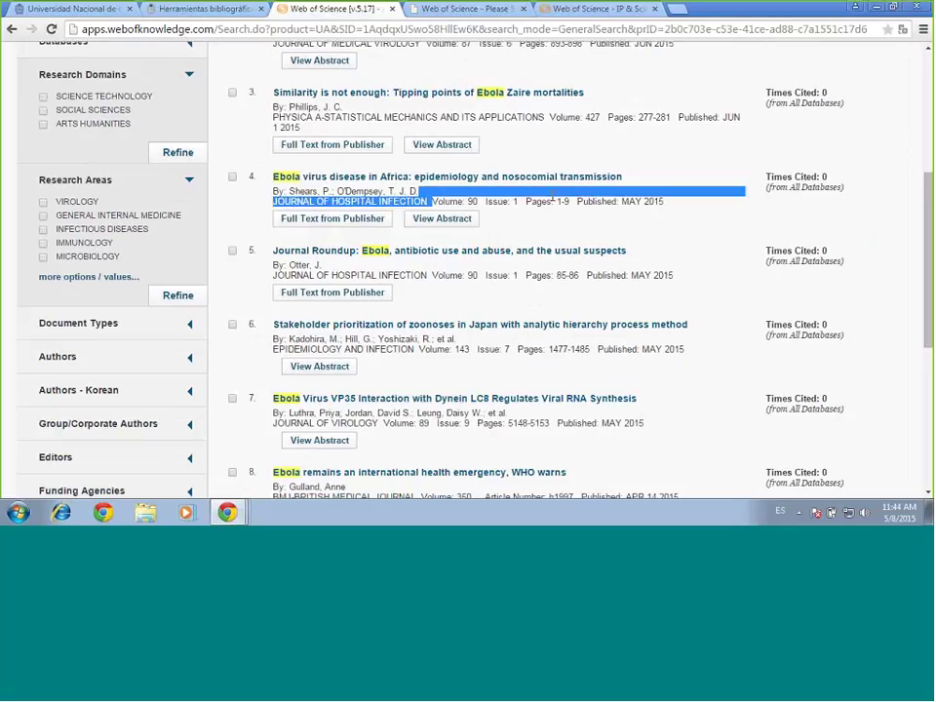
pyautogui.click(690, 208)
pyautogui.moveTo(858, 195); pyautogui.dragTo(831, 239)
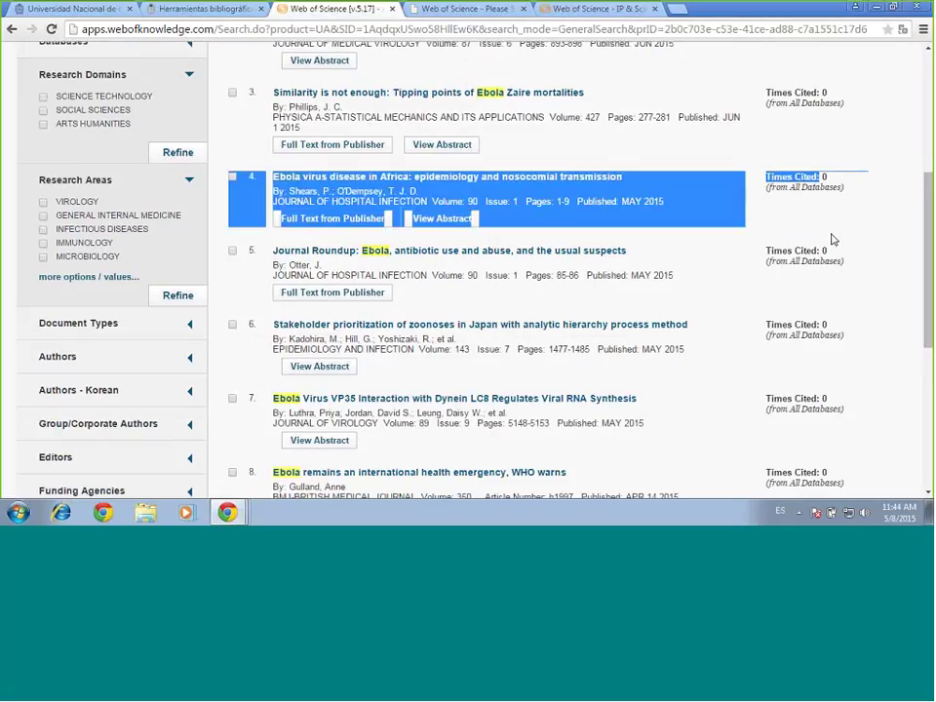
pyautogui.click(921, 209)
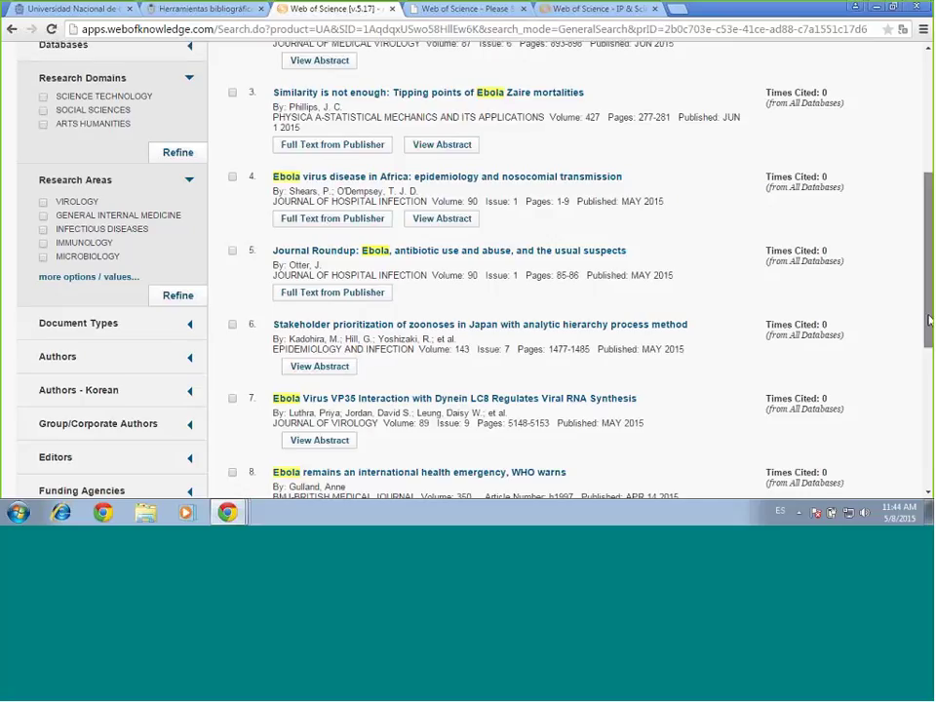
pyautogui.scroll(3, 928, 327)
pyautogui.scroll(-1, 930, 244)
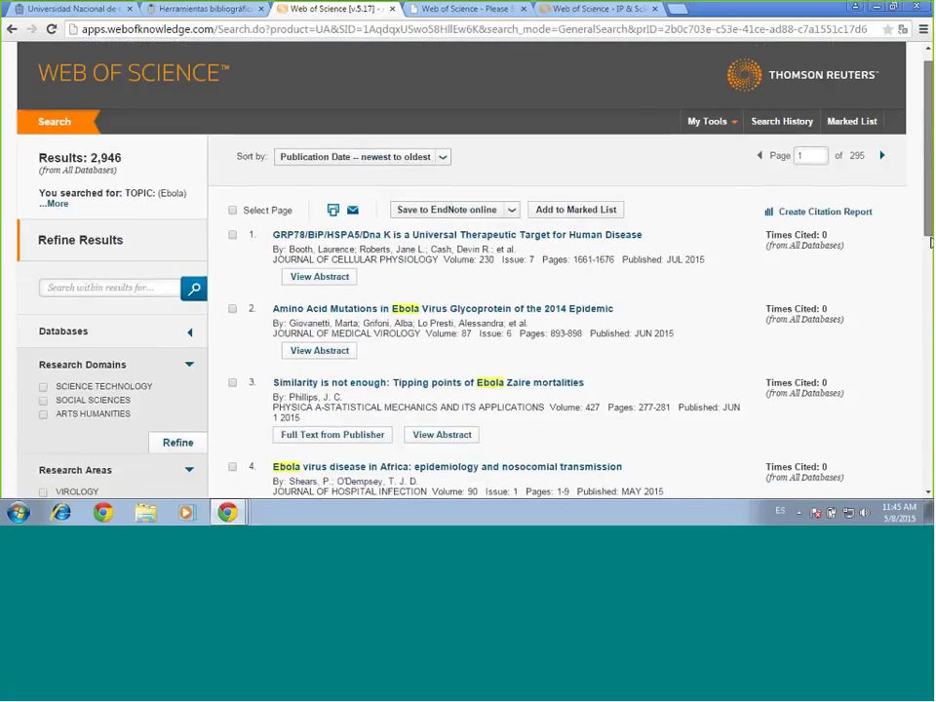
pyautogui.scroll(-1, 930, 243)
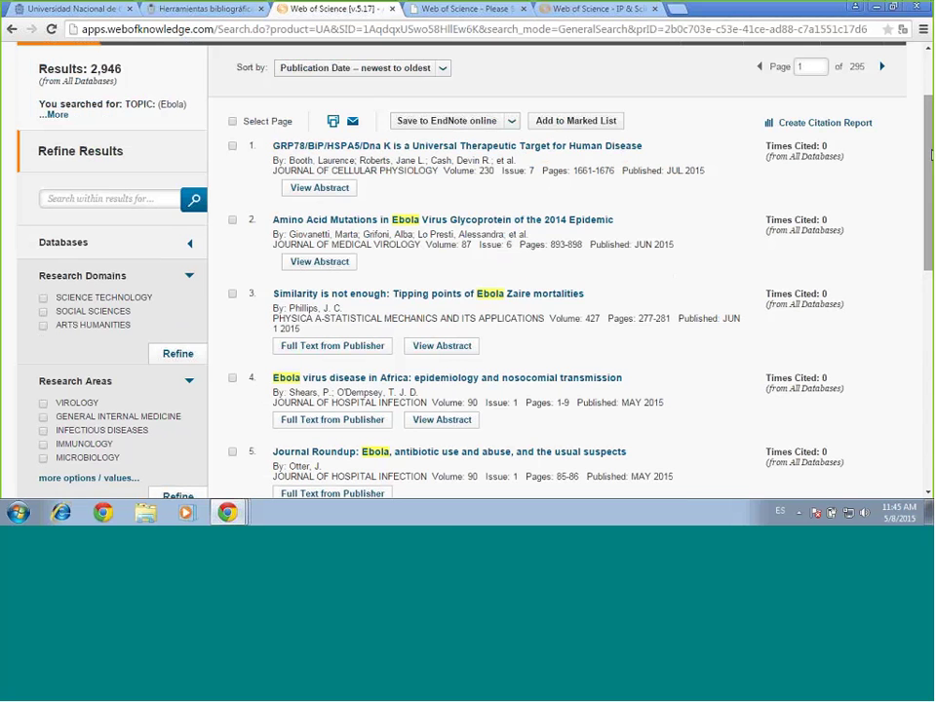
pyautogui.moveTo(931, 156); pyautogui.dragTo(931, 218)
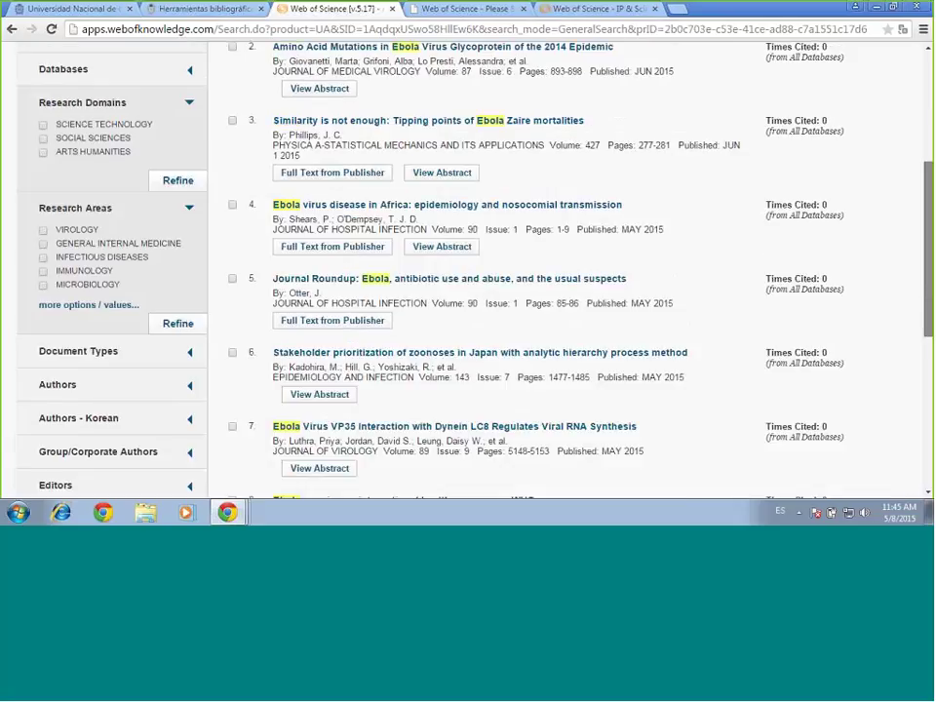
pyautogui.scroll(1, 784, 98)
pyautogui.scroll(1, 783, 97)
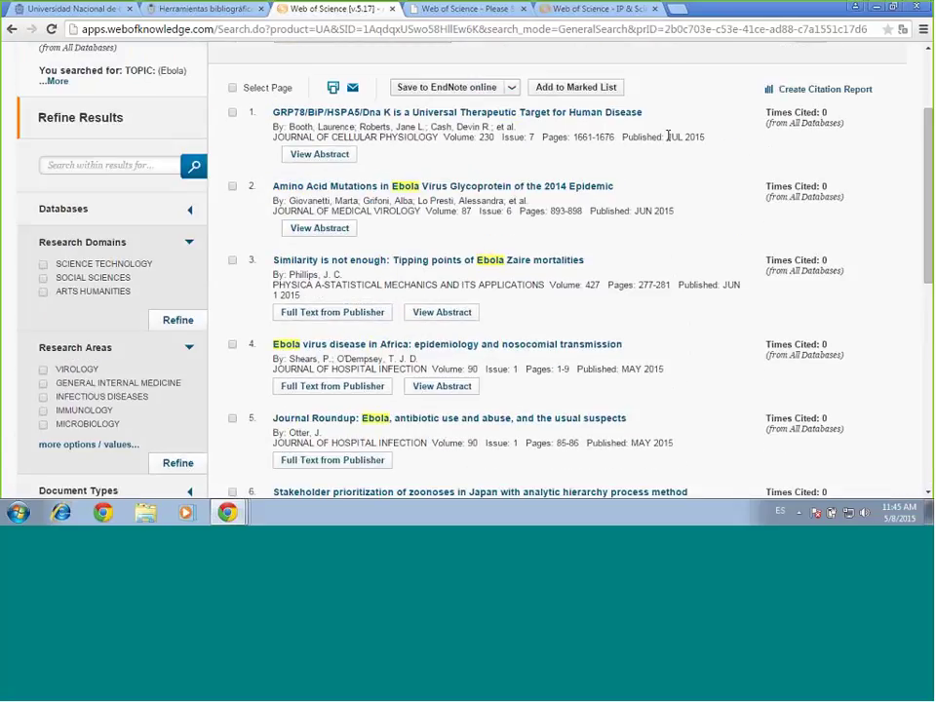
pyautogui.moveTo(668, 136); pyautogui.dragTo(705, 137)
pyautogui.click(814, 157)
pyautogui.moveTo(268, 111); pyautogui.dragTo(710, 103)
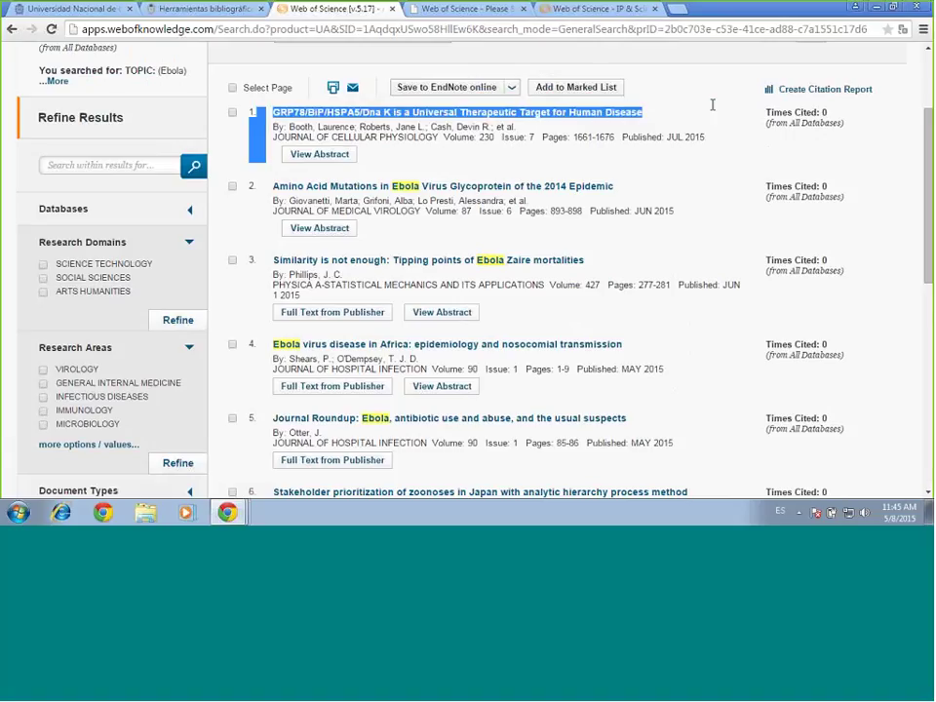
pyautogui.click(677, 171)
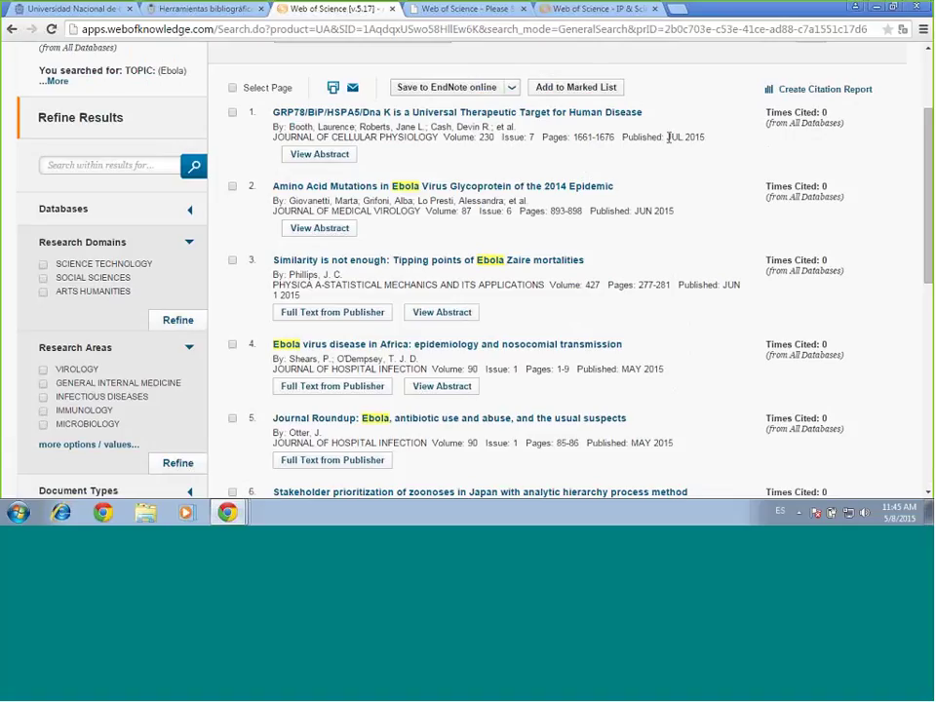
pyautogui.moveTo(669, 137); pyautogui.dragTo(708, 139)
pyautogui.click(929, 146)
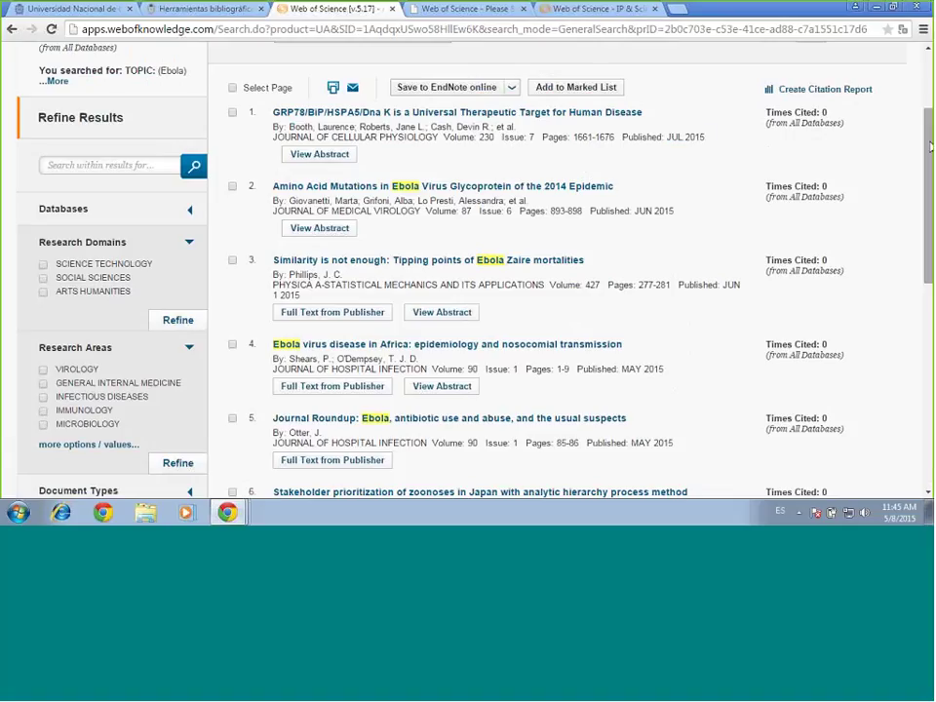
pyautogui.rightClick(707, 144)
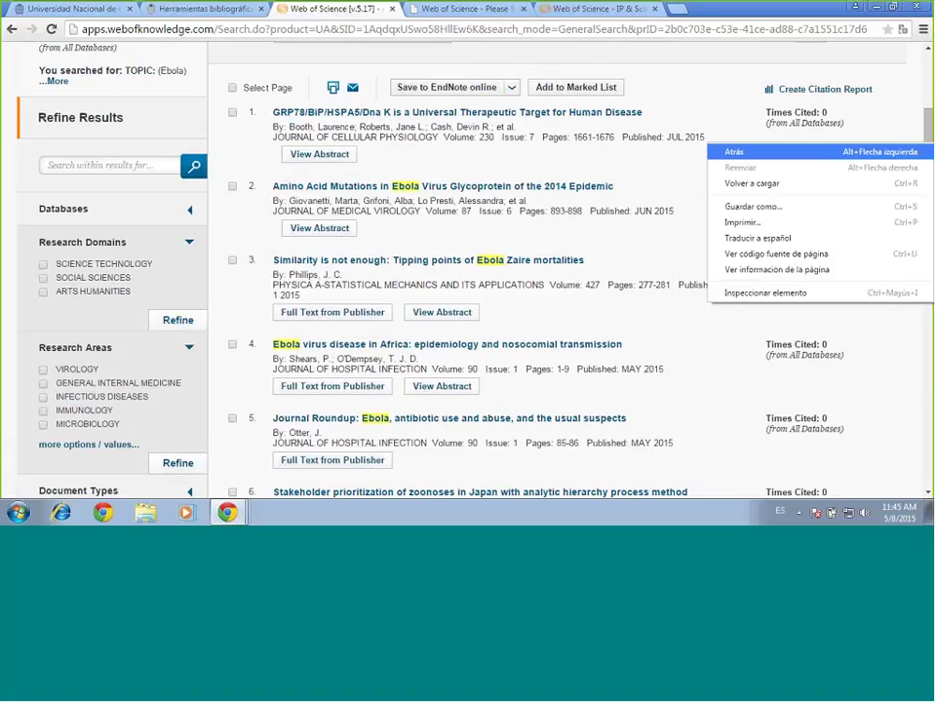
pyautogui.click(927, 137)
pyautogui.moveTo(927, 136); pyautogui.dragTo(927, 317)
pyautogui.scroll(5, 663, 163)
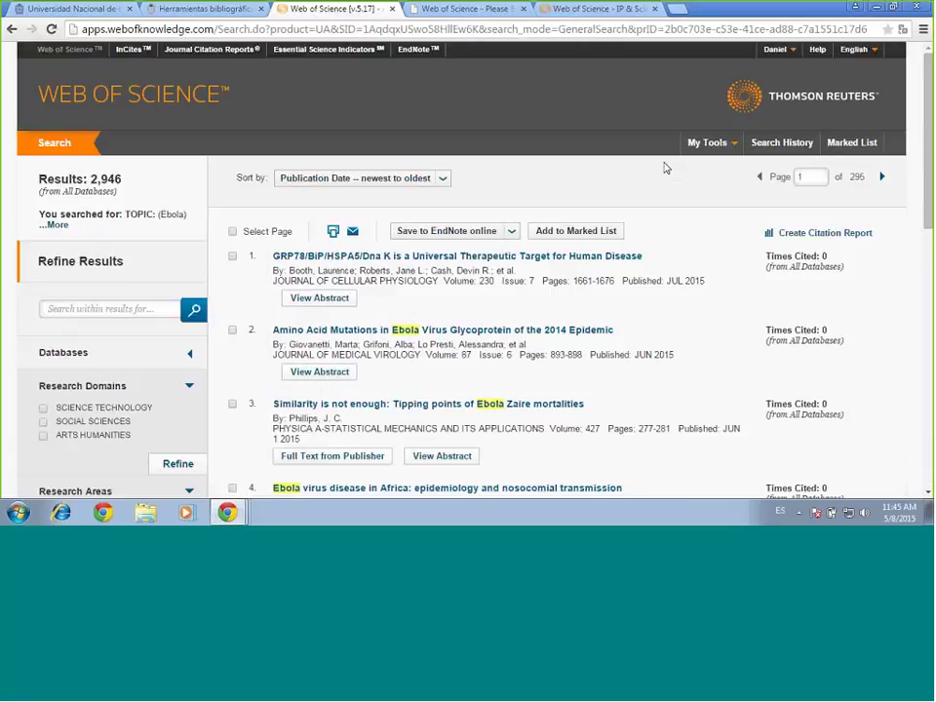
# Sort the Ebola results by 'Times Cited -- highest to lowest', led by a 1,164-citation record
pyautogui.click(444, 179)
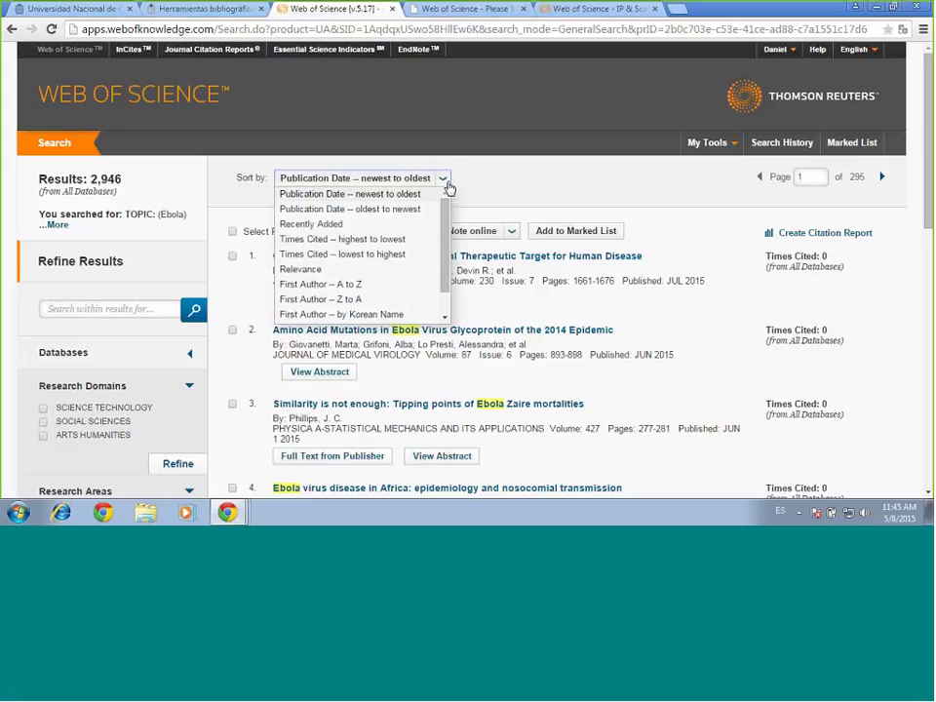
pyautogui.click(324, 243)
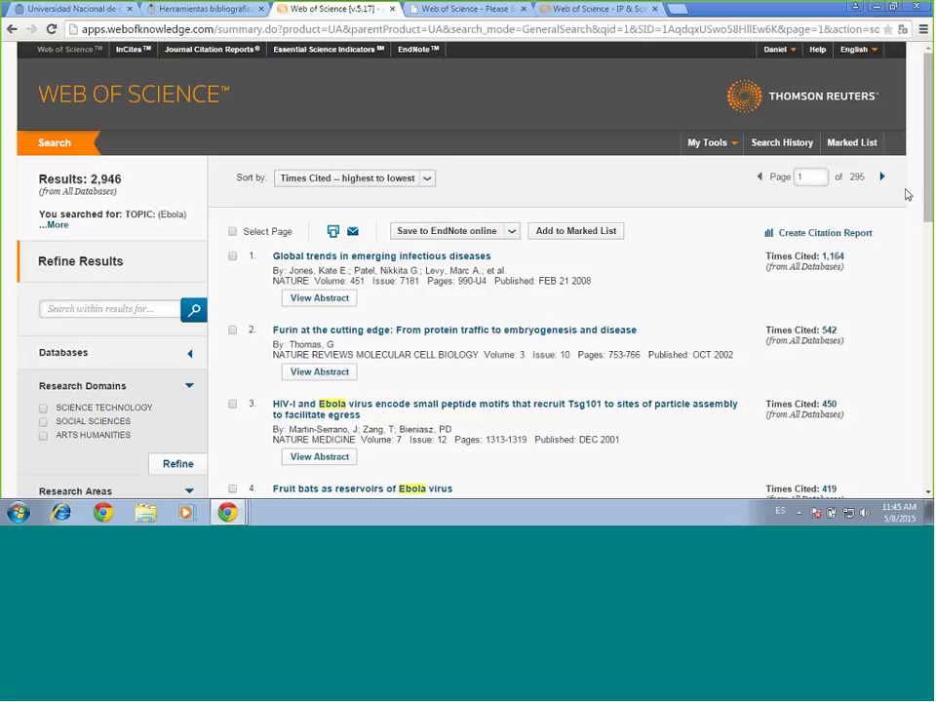
pyautogui.moveTo(399, 281); pyautogui.dragTo(622, 304)
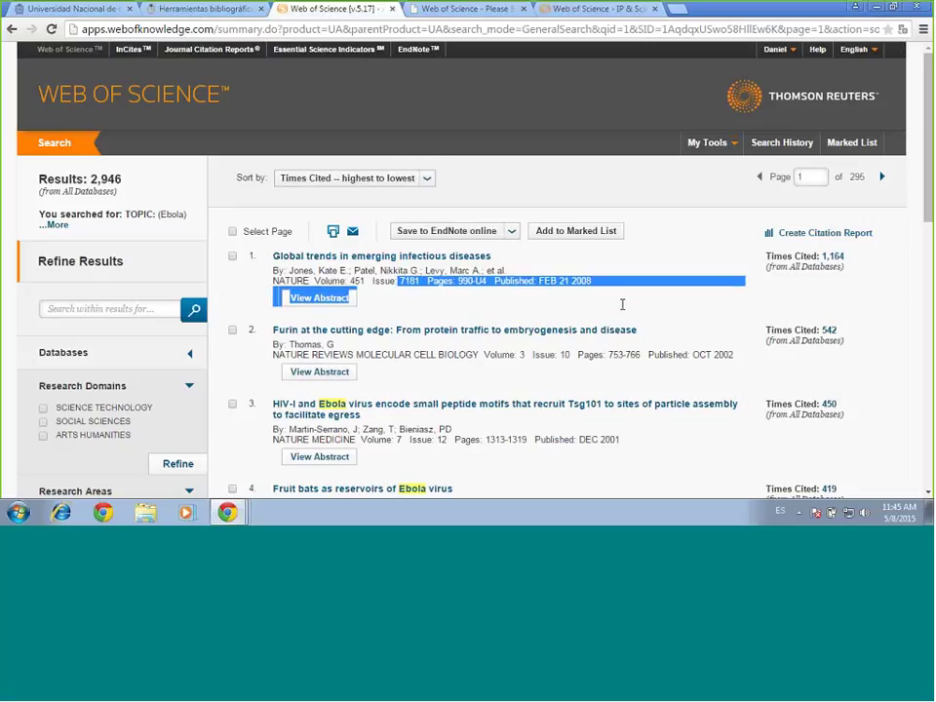
pyautogui.click(874, 286)
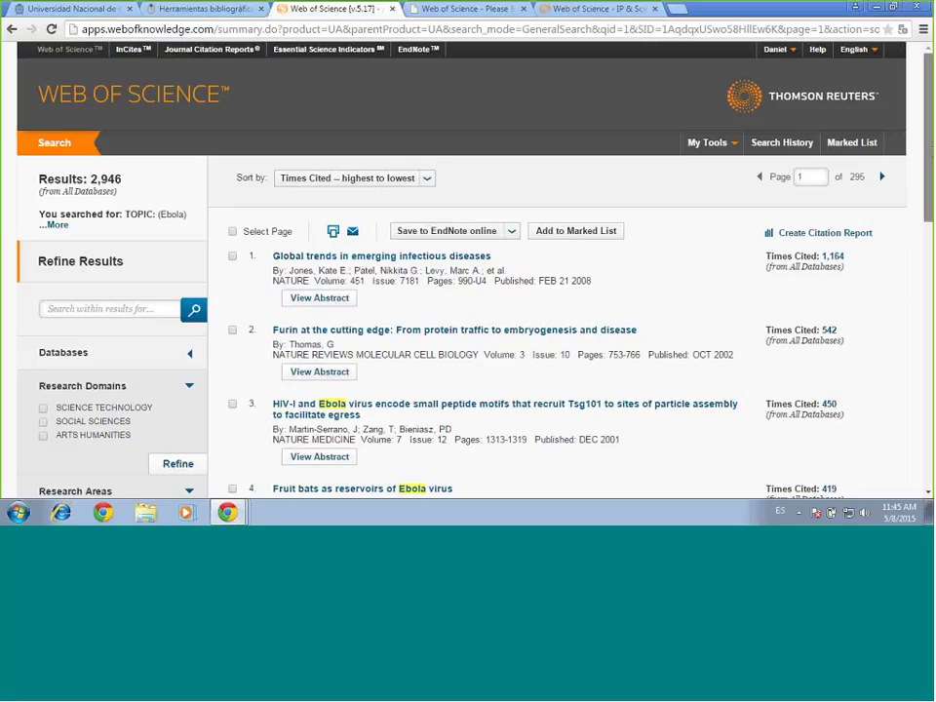
pyautogui.scroll(-2, 892, 209)
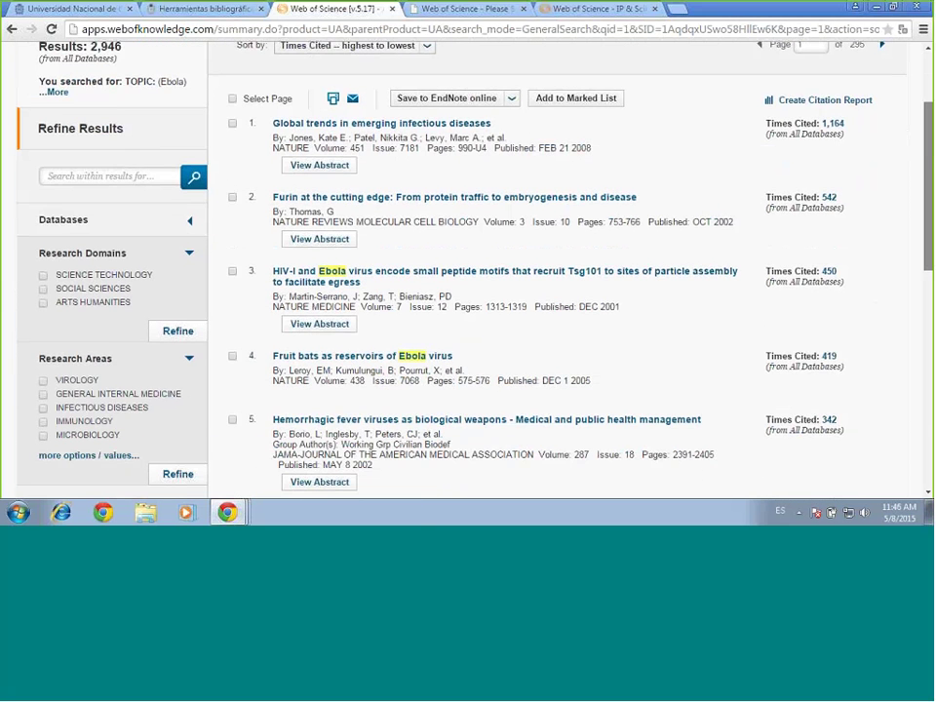
pyautogui.moveTo(931, 189); pyautogui.dragTo(926, 249)
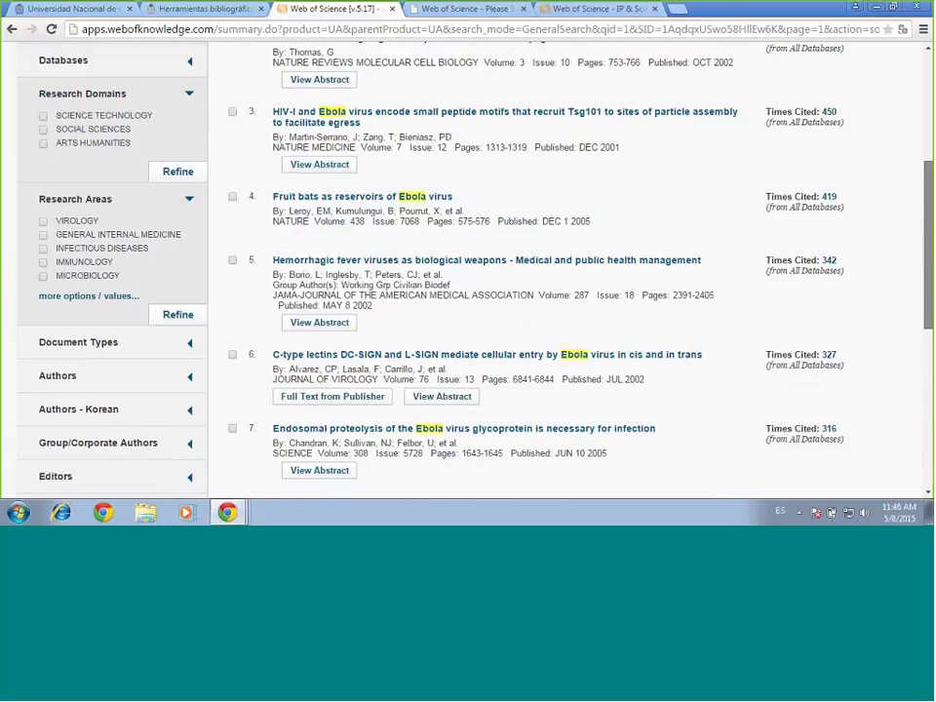
pyautogui.scroll(5, 468, 263)
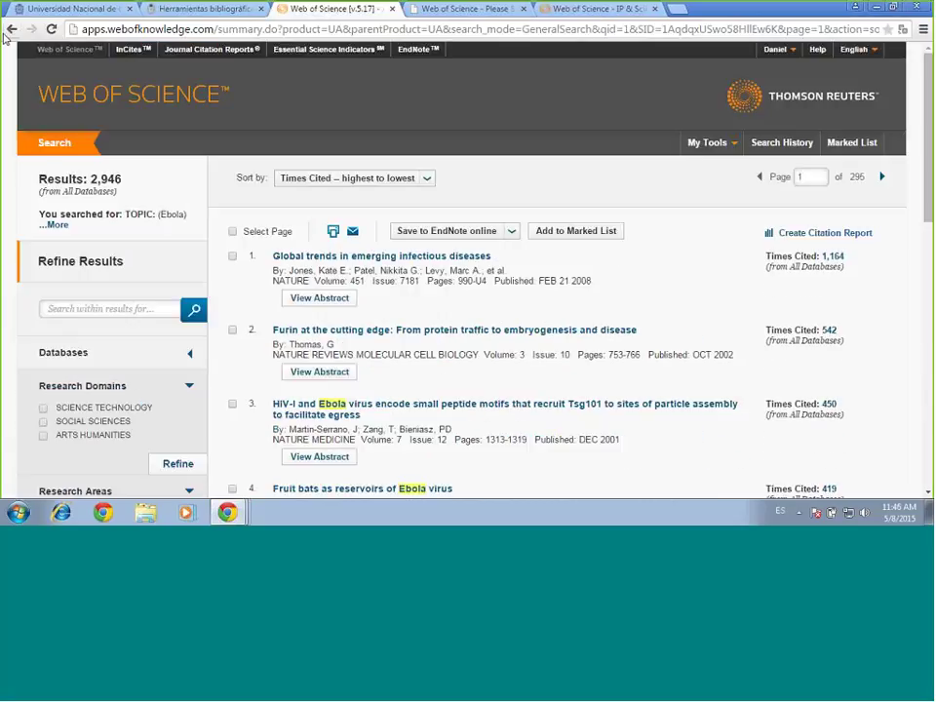
# Go back to Basic Search and rerun the 'Ebola' Topic search, listed newest first
pyautogui.click(11, 29)
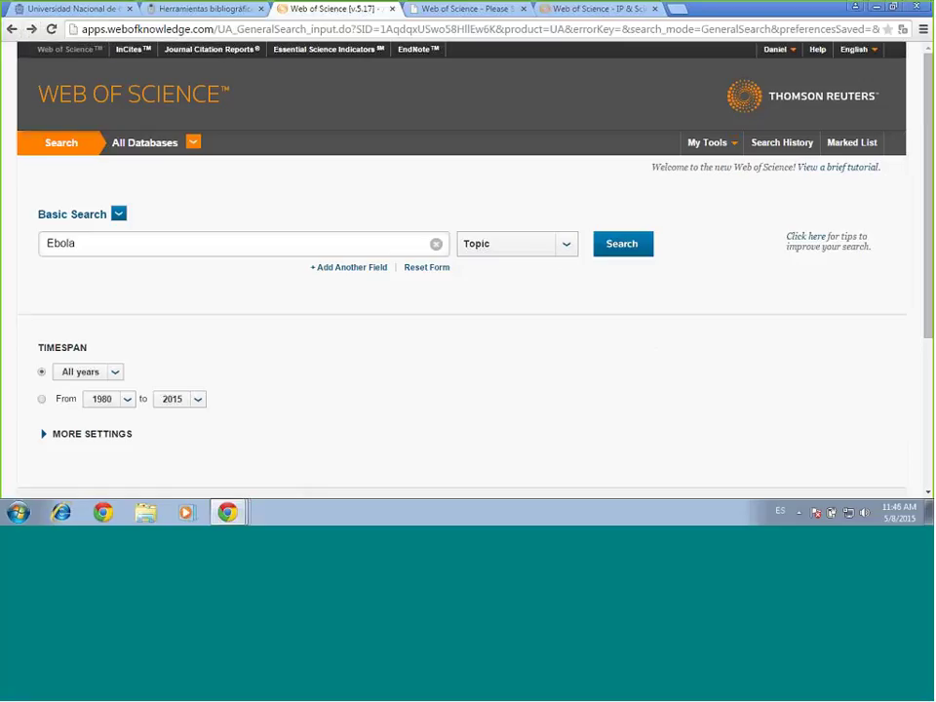
pyautogui.click(641, 252)
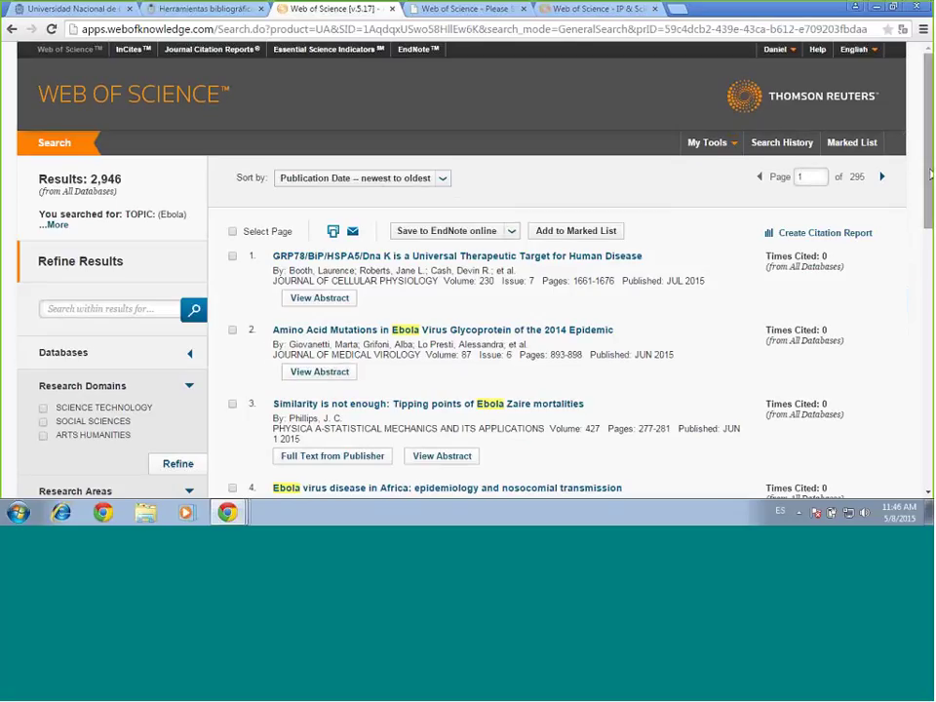
pyautogui.moveTo(929, 175); pyautogui.dragTo(929, 122)
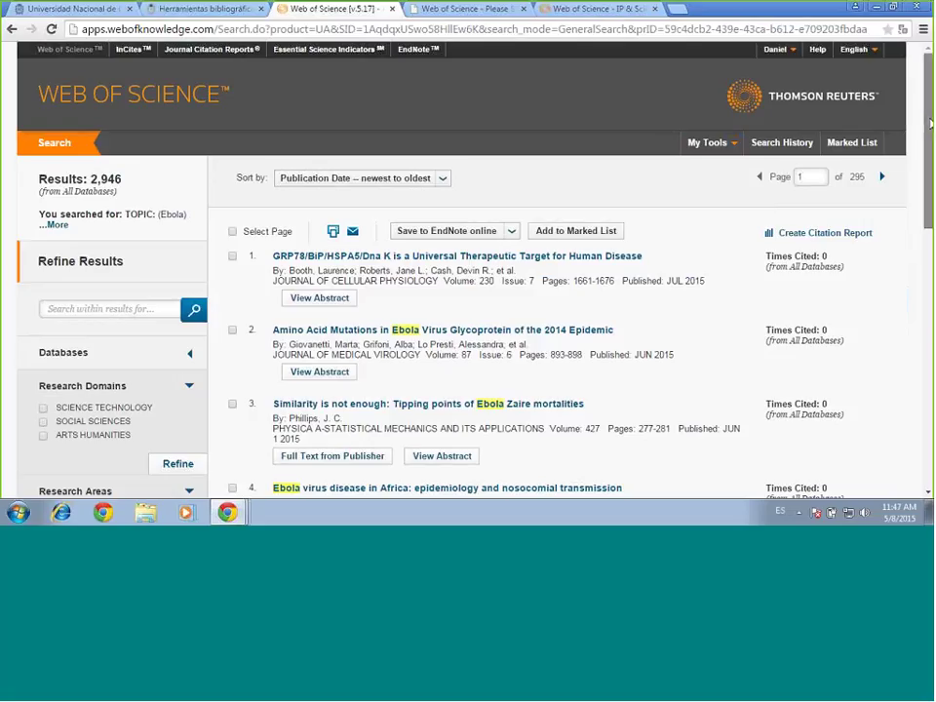
pyautogui.scroll(-1, 929, 122)
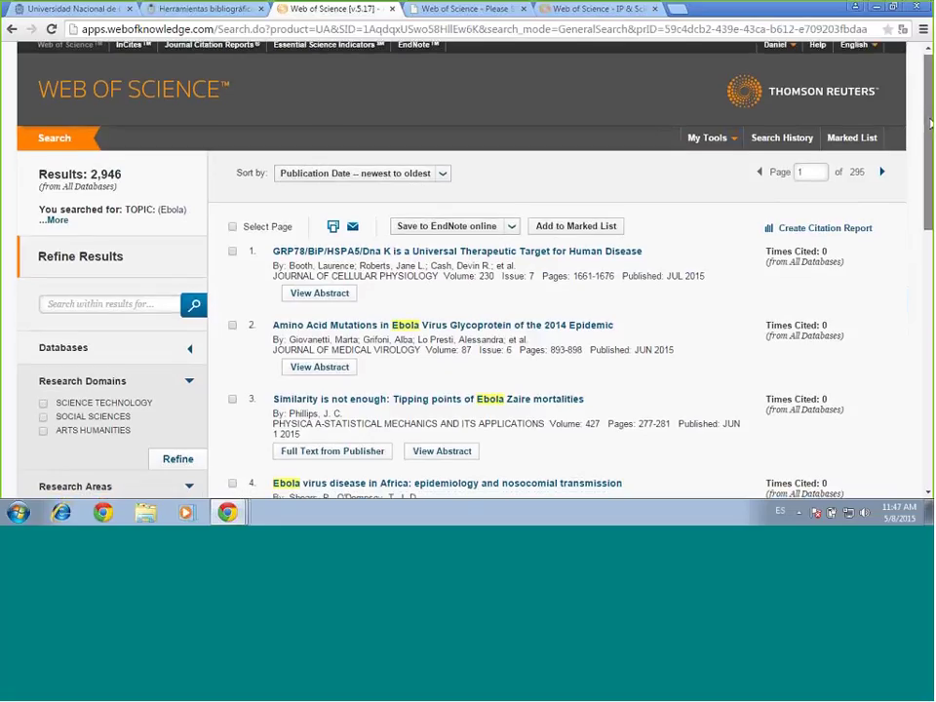
pyautogui.scroll(1, 929, 123)
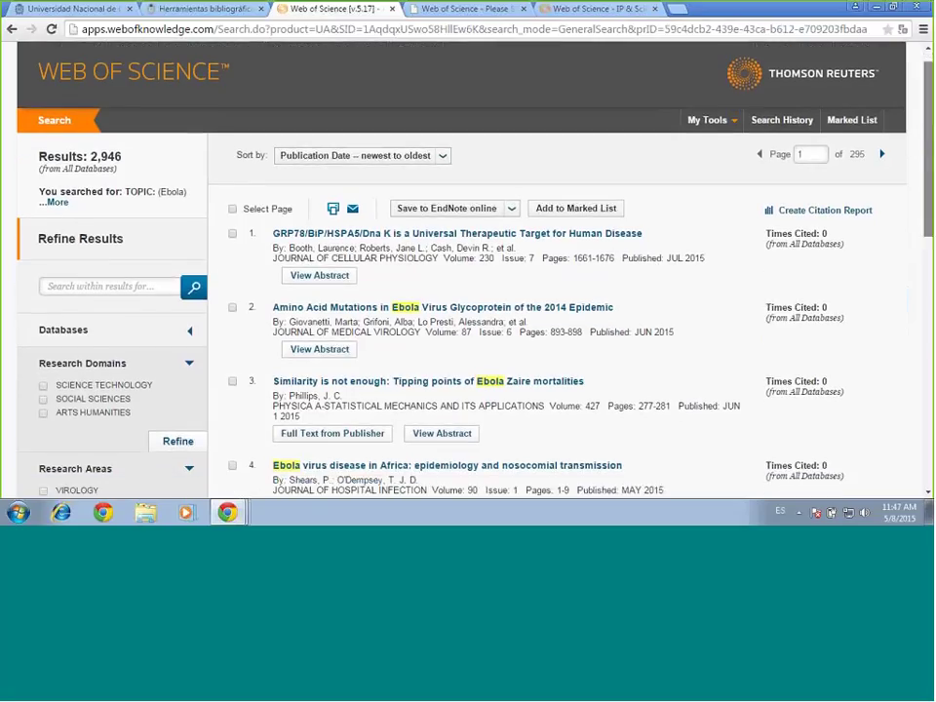
pyautogui.moveTo(928, 125); pyautogui.dragTo(928, 124)
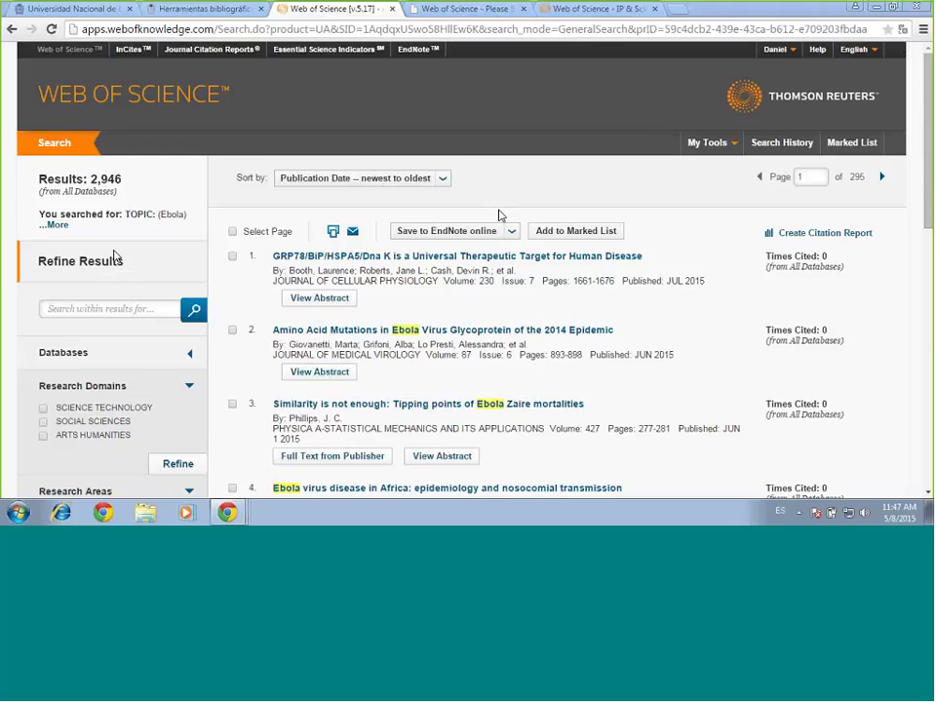
pyautogui.click(56, 226)
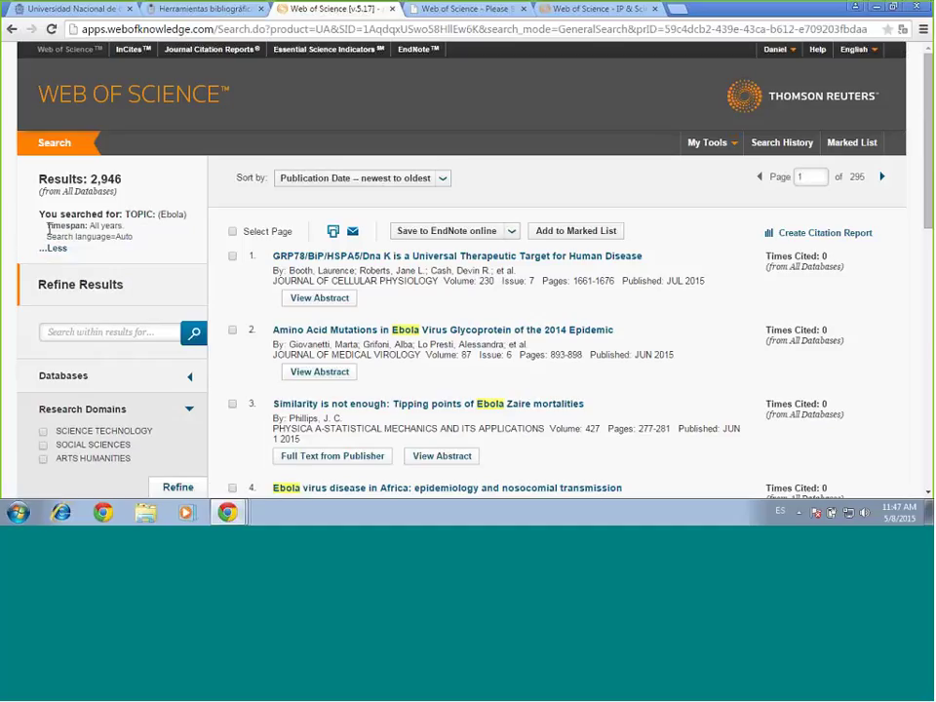
pyautogui.moveTo(47, 226); pyautogui.dragTo(148, 250)
pyautogui.click(53, 248)
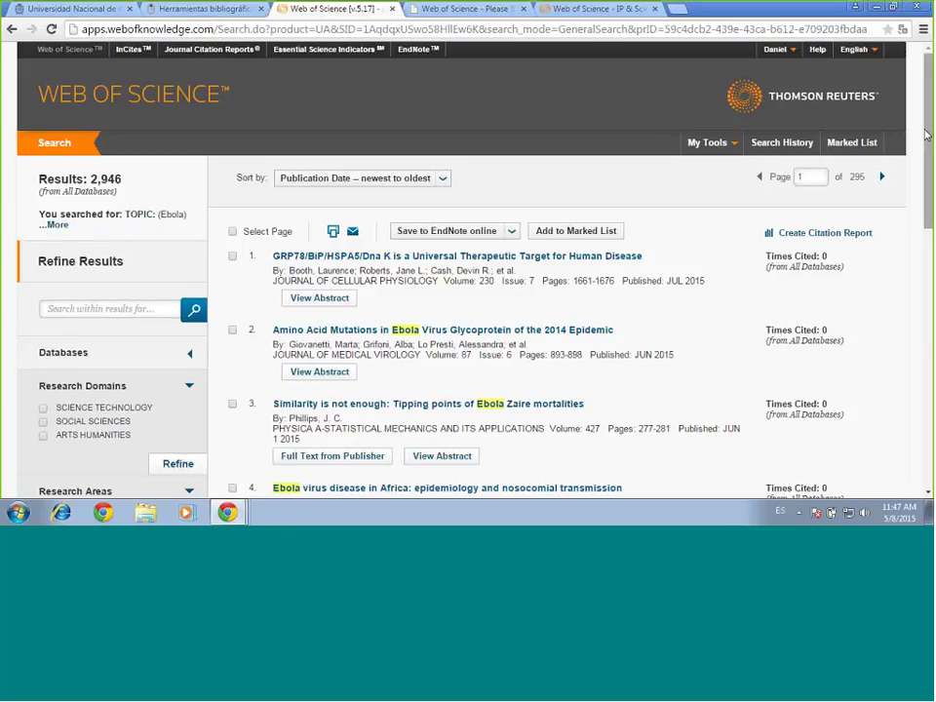
pyautogui.moveTo(926, 135); pyautogui.dragTo(931, 152)
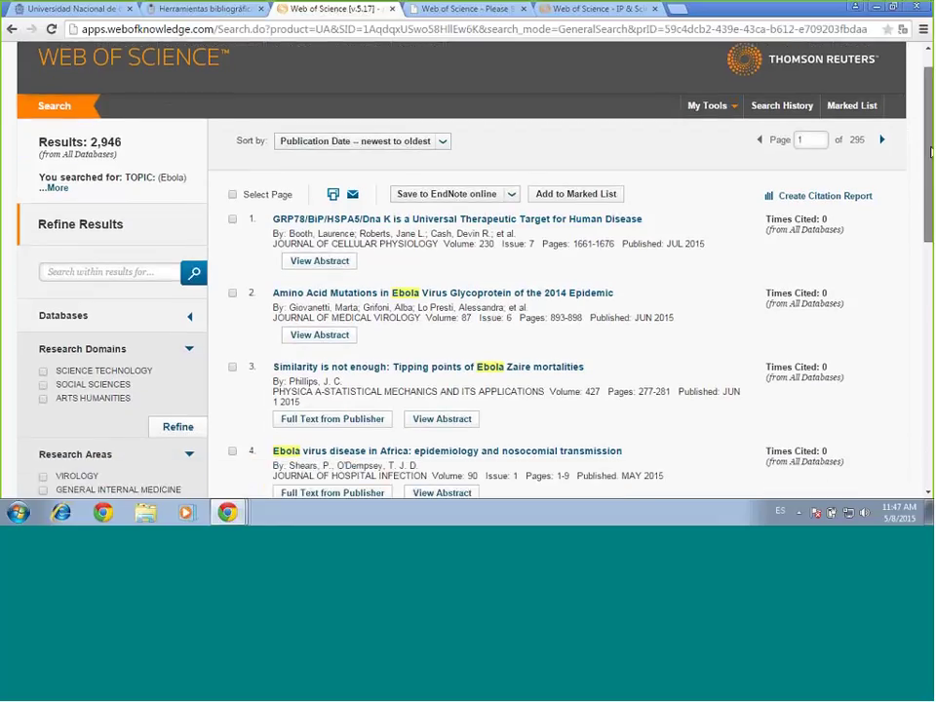
pyautogui.scroll(-1, 931, 151)
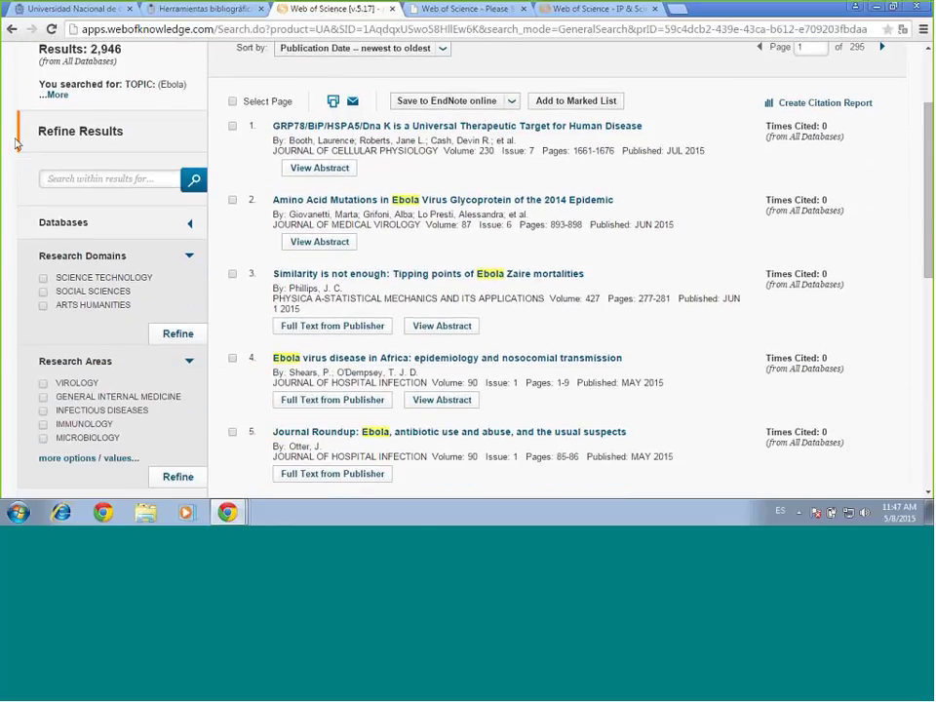
pyautogui.click(105, 181)
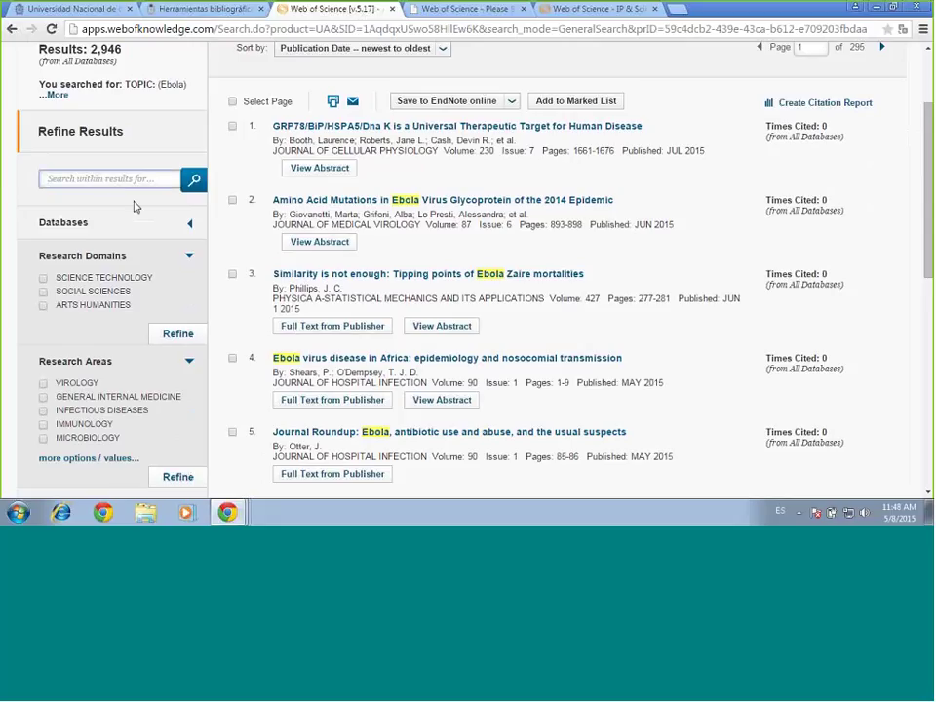
pyautogui.moveTo(929, 281); pyautogui.dragTo(929, 282)
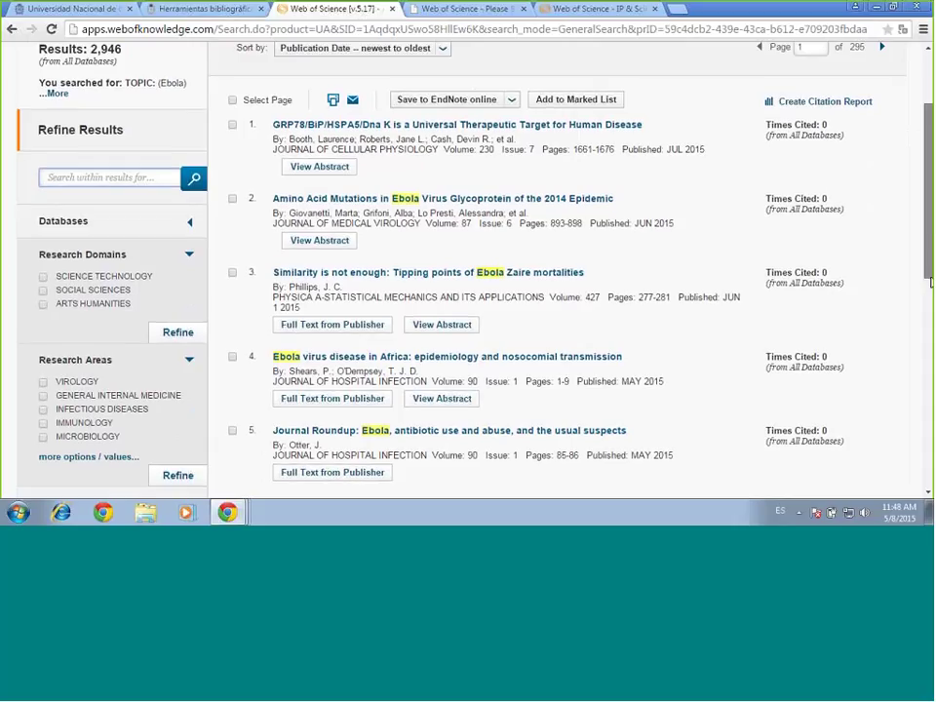
pyautogui.scroll(-3, 172, 89)
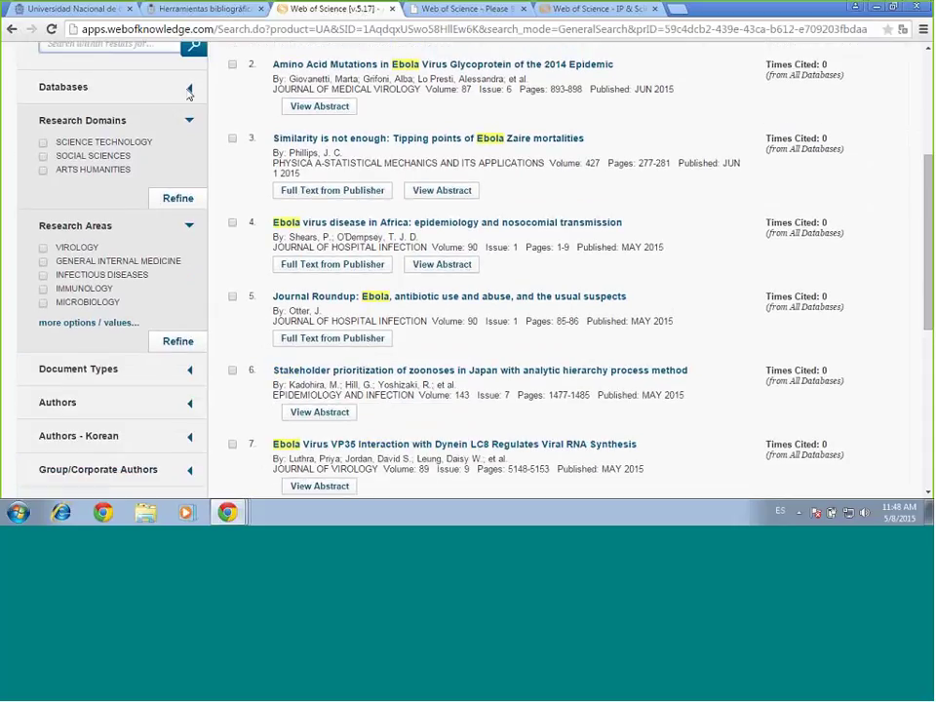
pyautogui.click(189, 90)
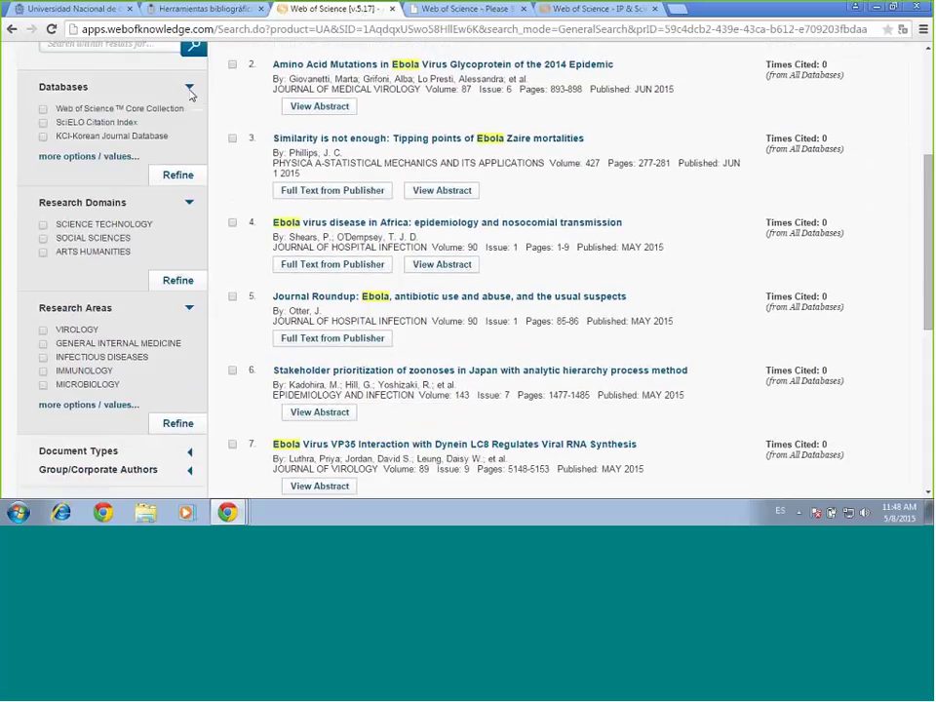
pyautogui.click(190, 90)
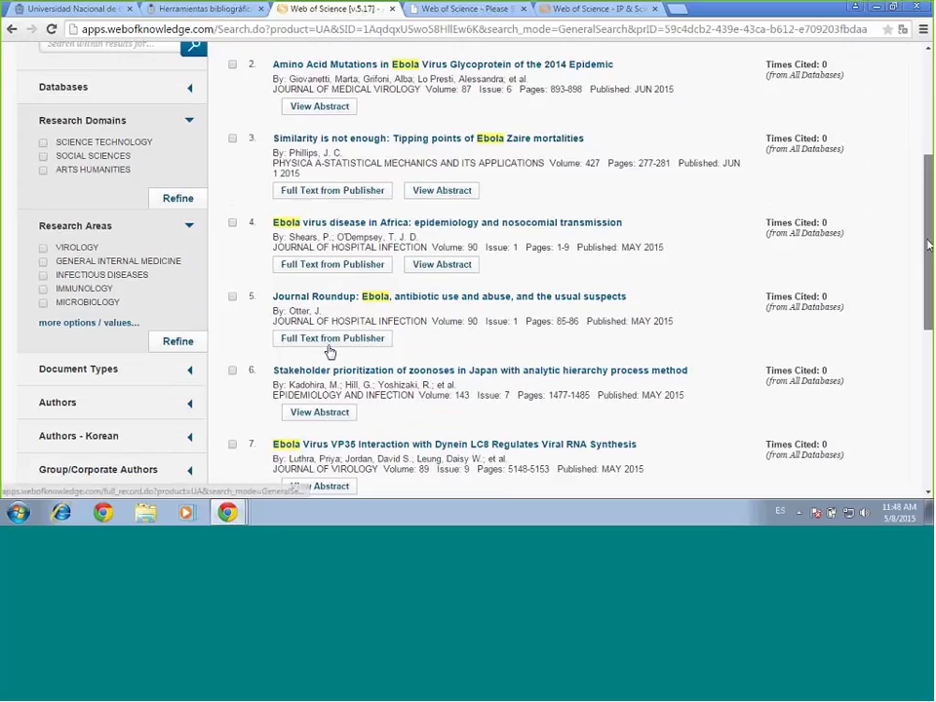
# Refine the Ebola results by the SPANISH language facet, leaving 23 records
pyautogui.scroll(-1, 330, 352)
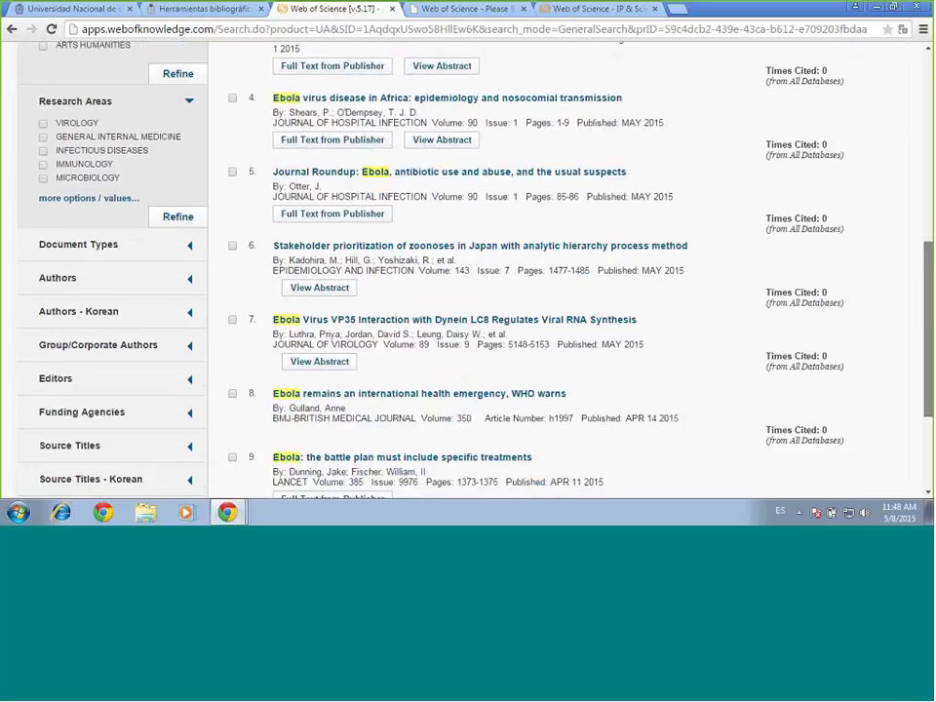
pyautogui.scroll(-1, 467, 263)
pyautogui.scroll(-2, 468, 264)
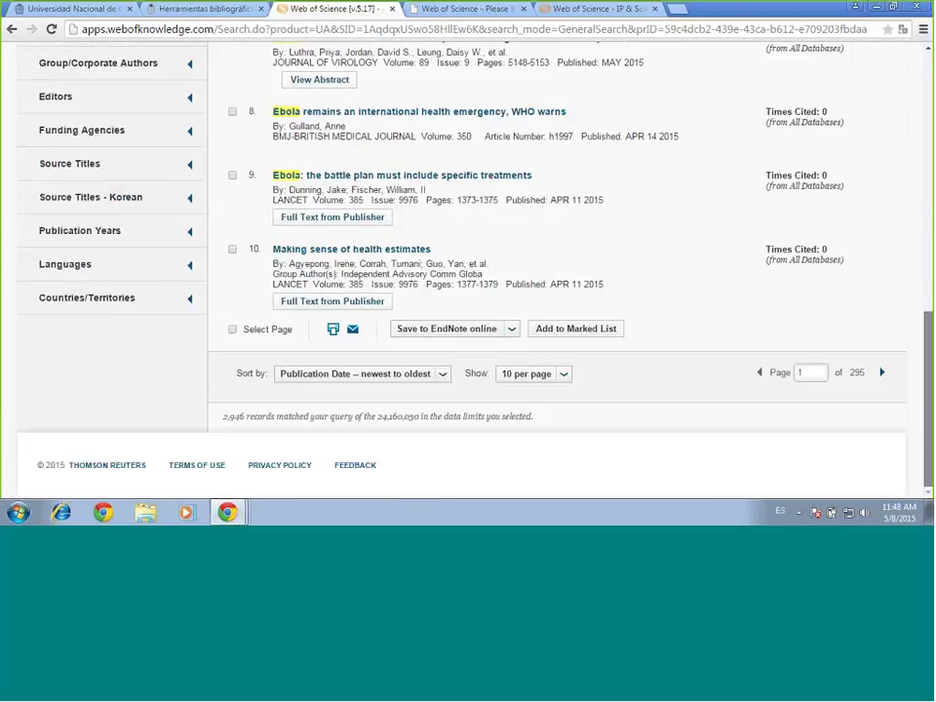
pyautogui.scroll(2, 468, 263)
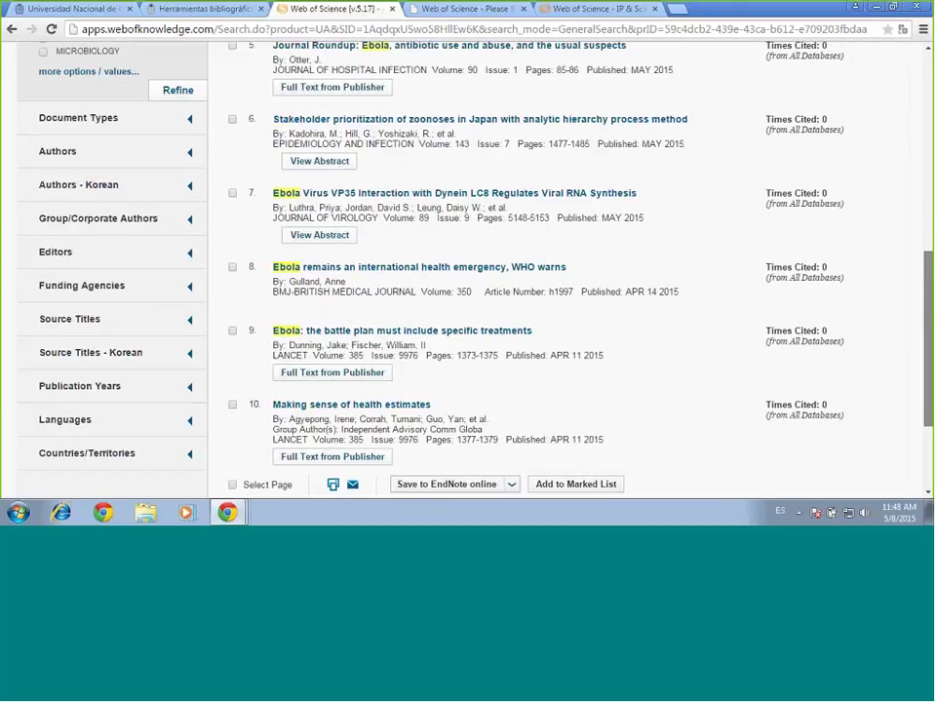
pyautogui.scroll(-1, 168, 449)
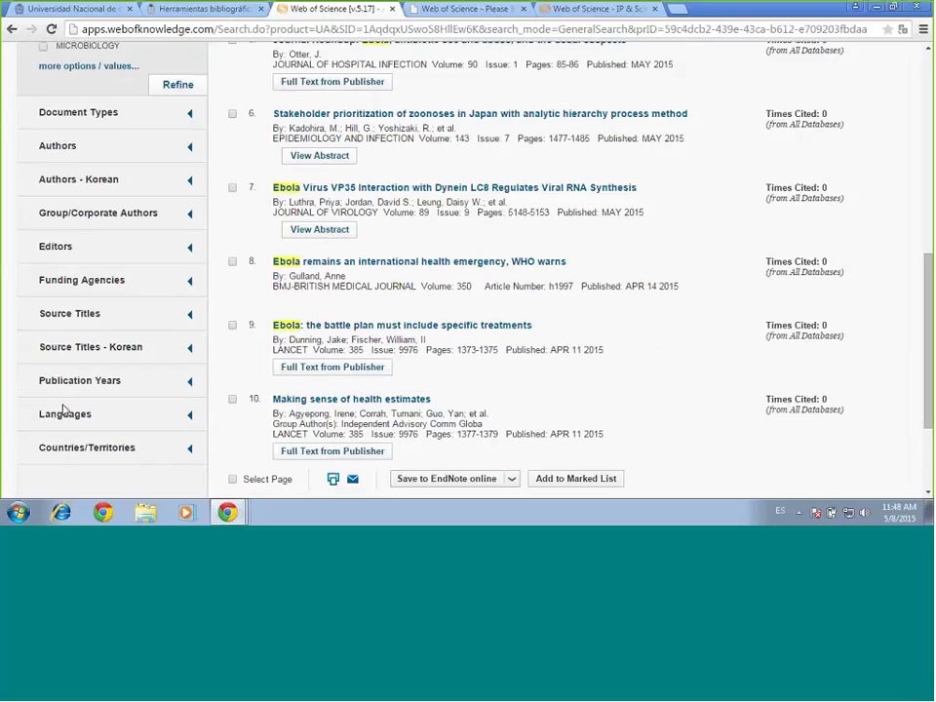
pyautogui.click(191, 416)
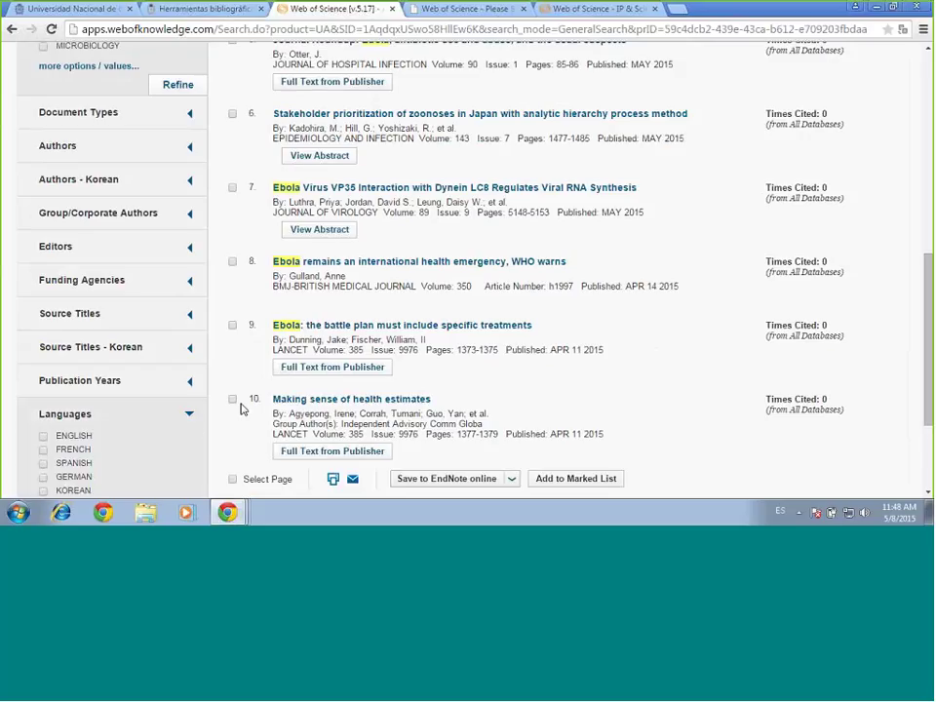
pyautogui.scroll(-3, 210, 295)
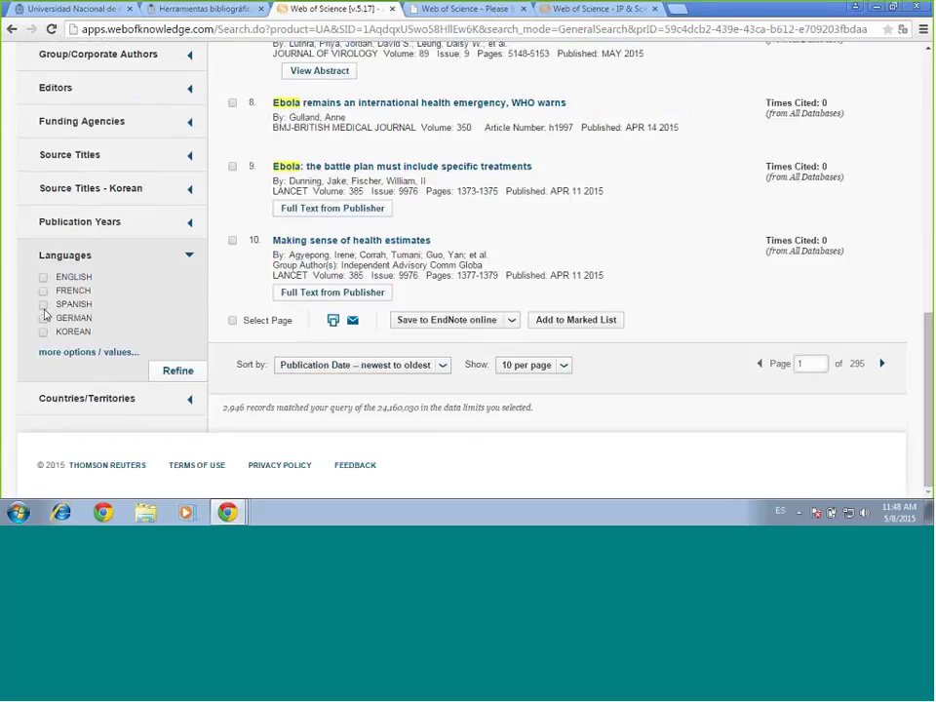
pyautogui.click(43, 304)
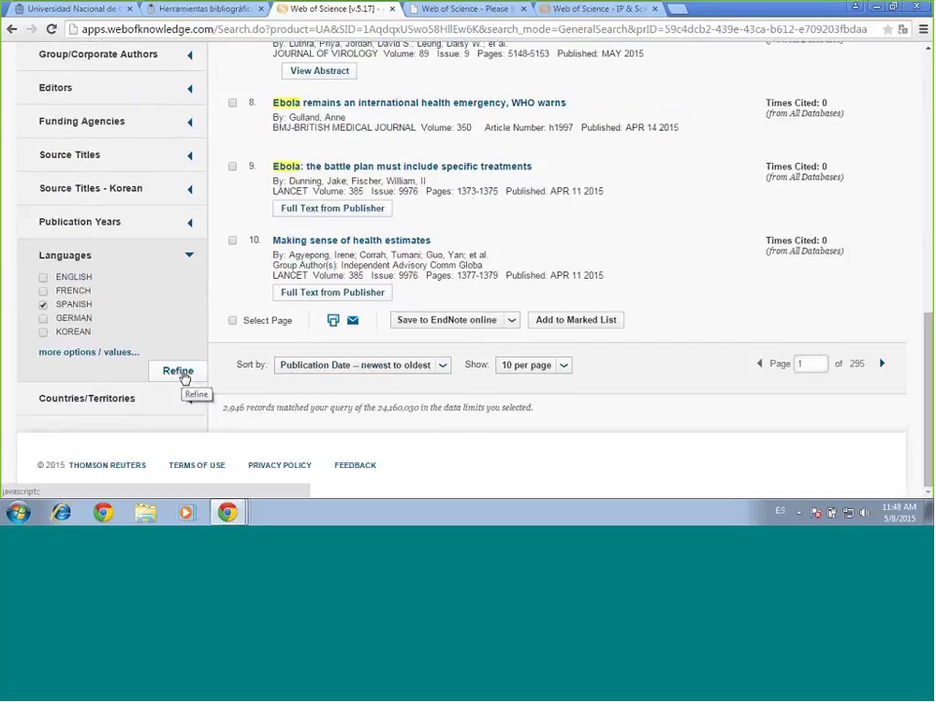
pyautogui.click(183, 375)
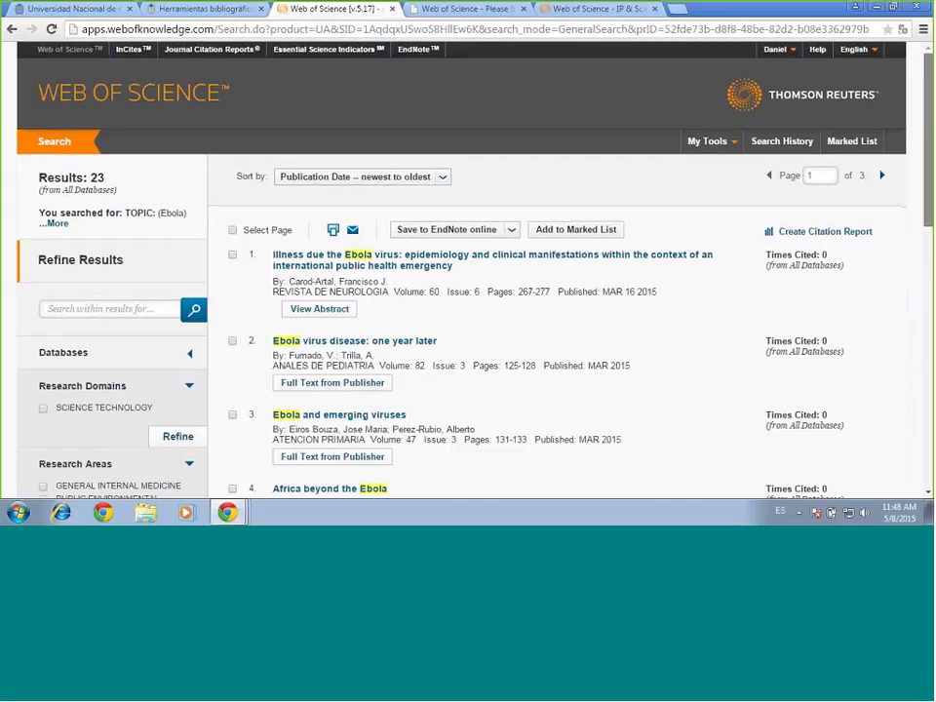
# Scroll through the first ten Spanish-language Ebola records, down to December 2014 publications
pyautogui.scroll(-1, 929, 119)
pyautogui.scroll(-3, 414, 116)
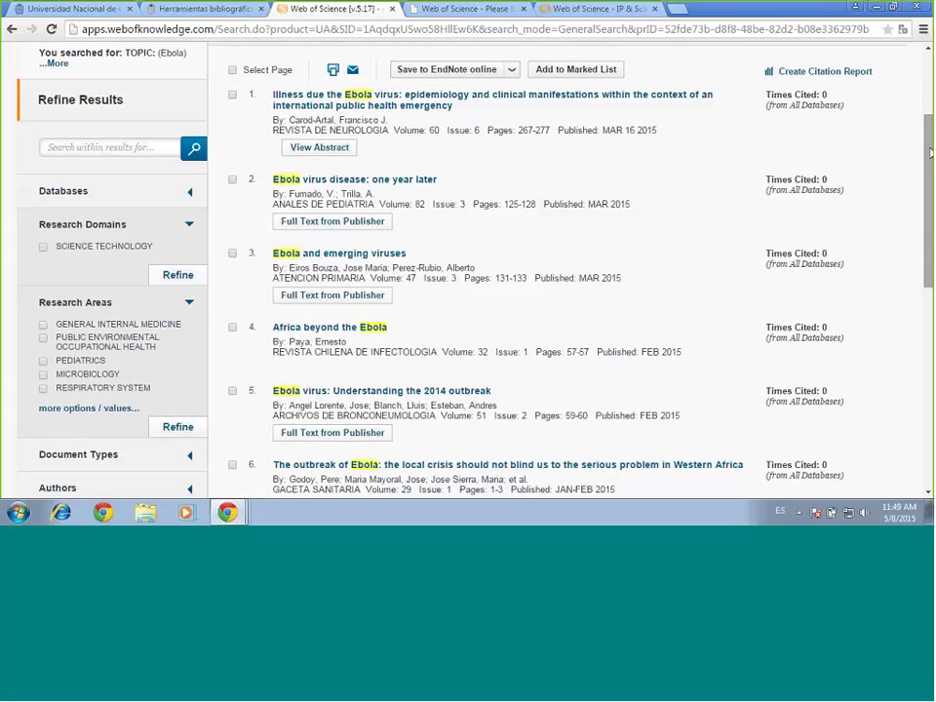
pyautogui.scroll(-3, 931, 153)
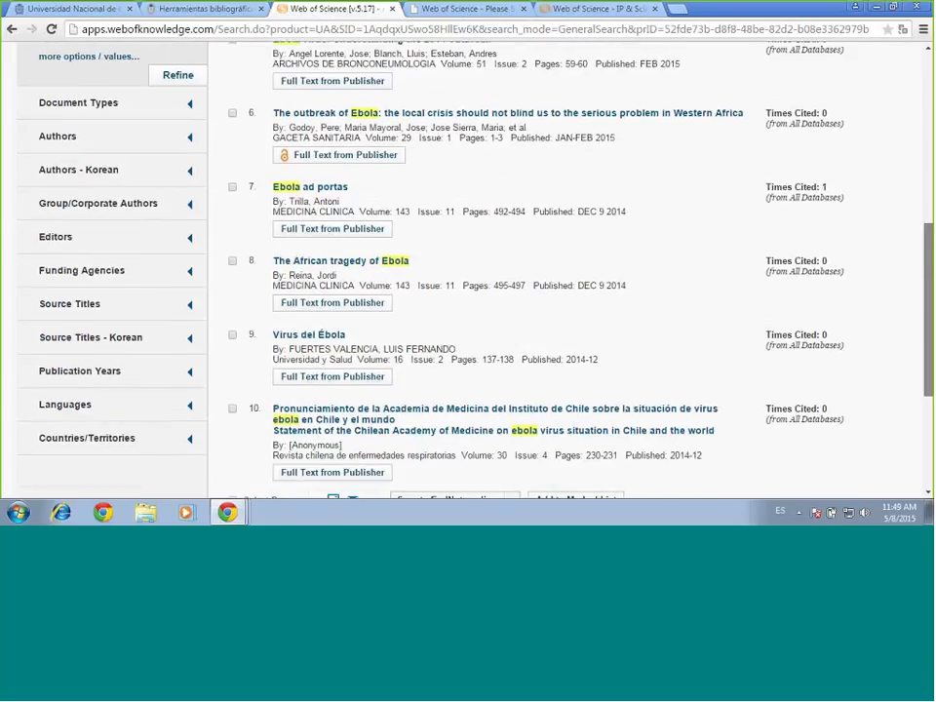
pyautogui.scroll(-1, 468, 268)
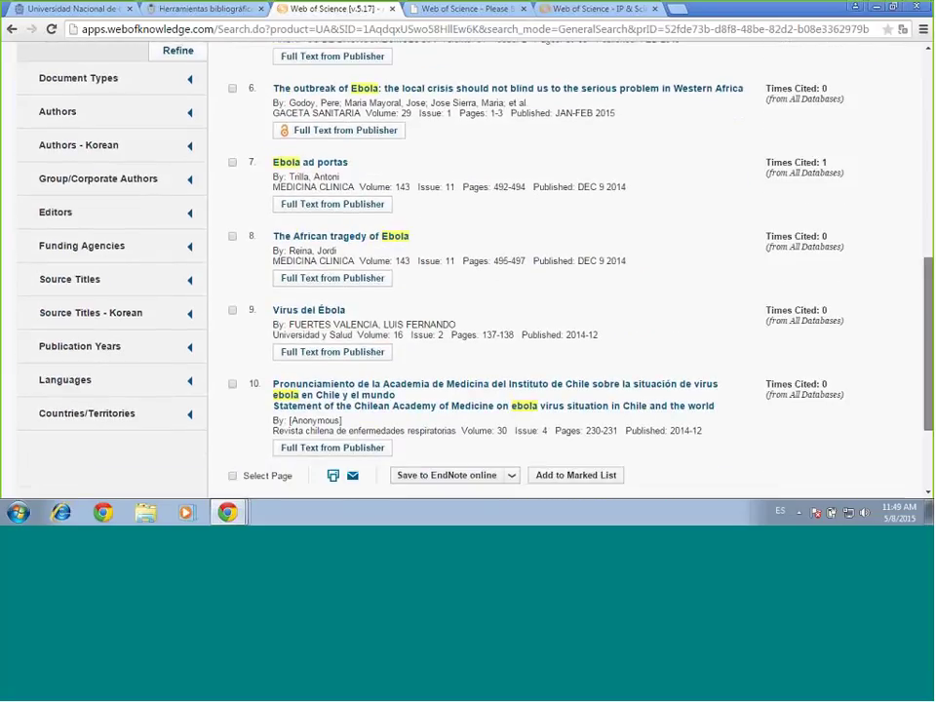
pyautogui.scroll(-1, 929, 217)
pyautogui.scroll(3, 928, 216)
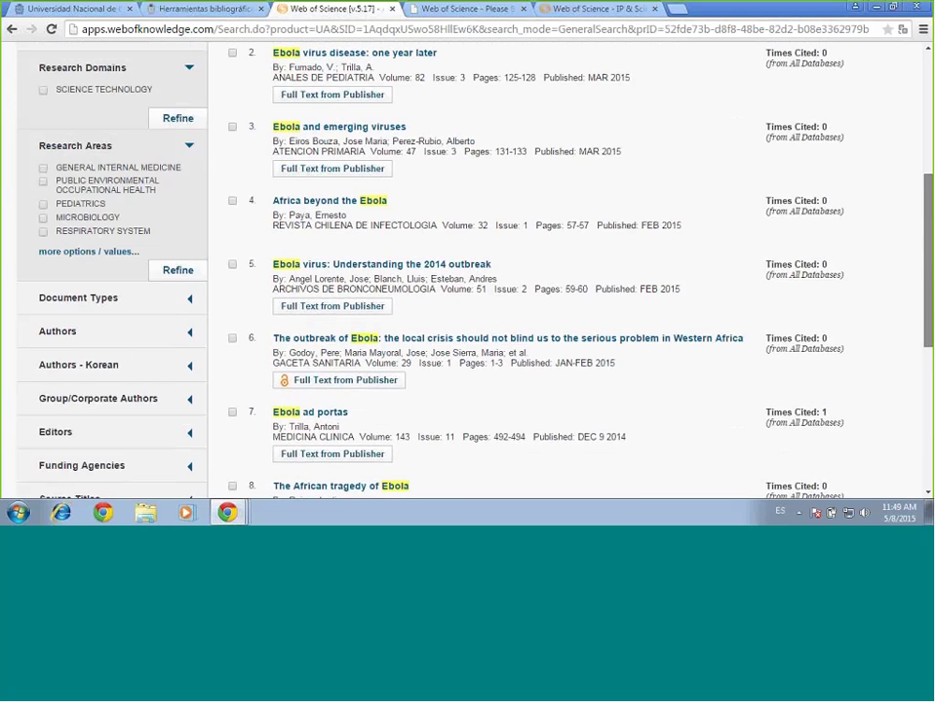
pyautogui.scroll(-4, 929, 216)
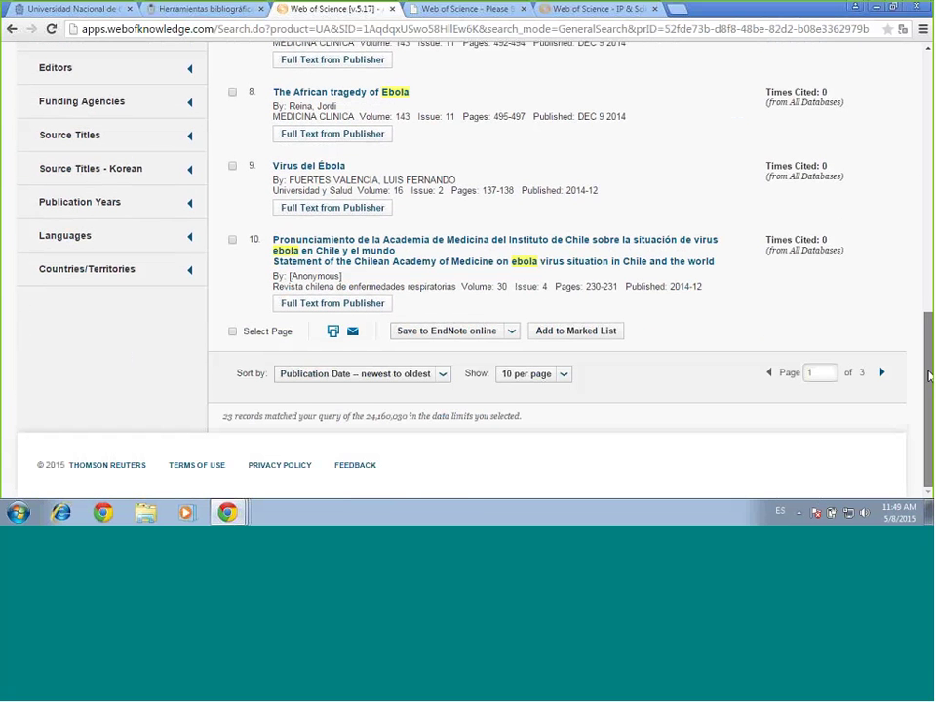
pyautogui.scroll(4, 924, 222)
pyautogui.scroll(2, 924, 223)
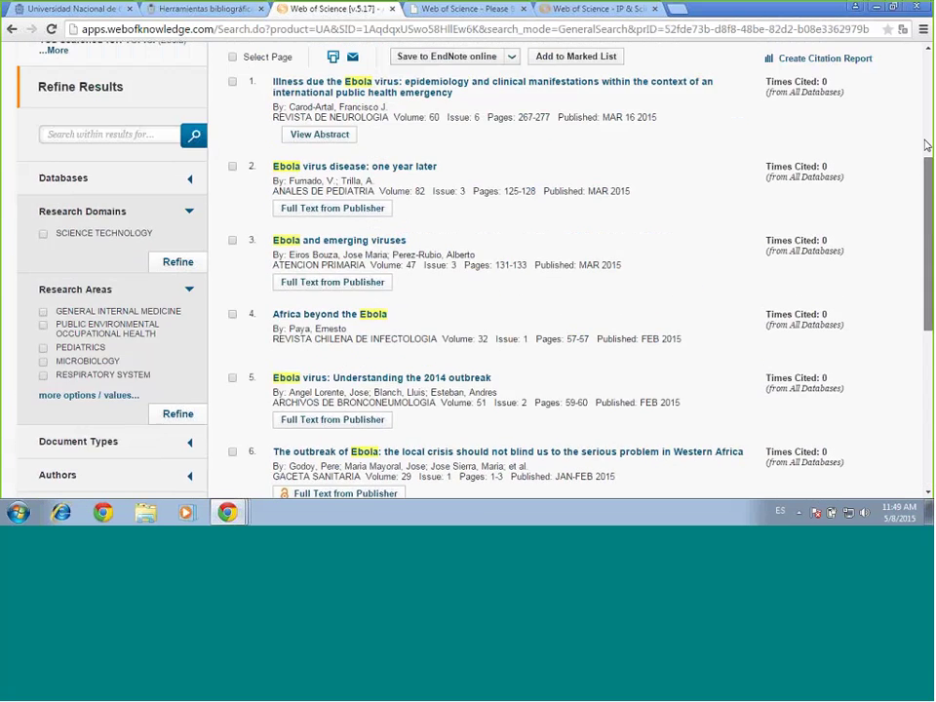
pyautogui.scroll(-4, 923, 223)
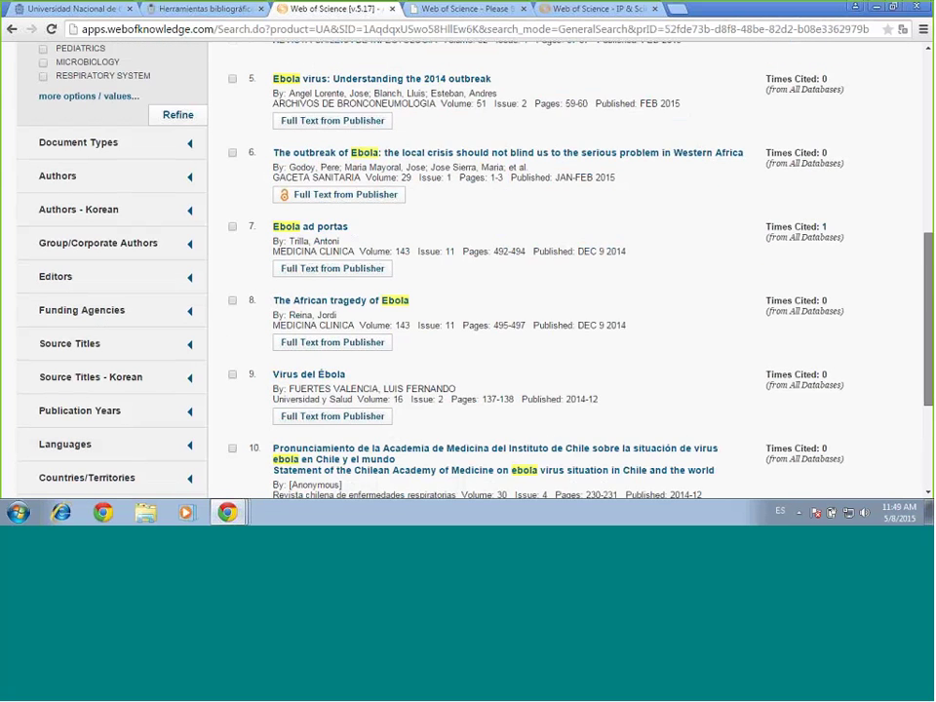
pyautogui.scroll(-3, 565, 273)
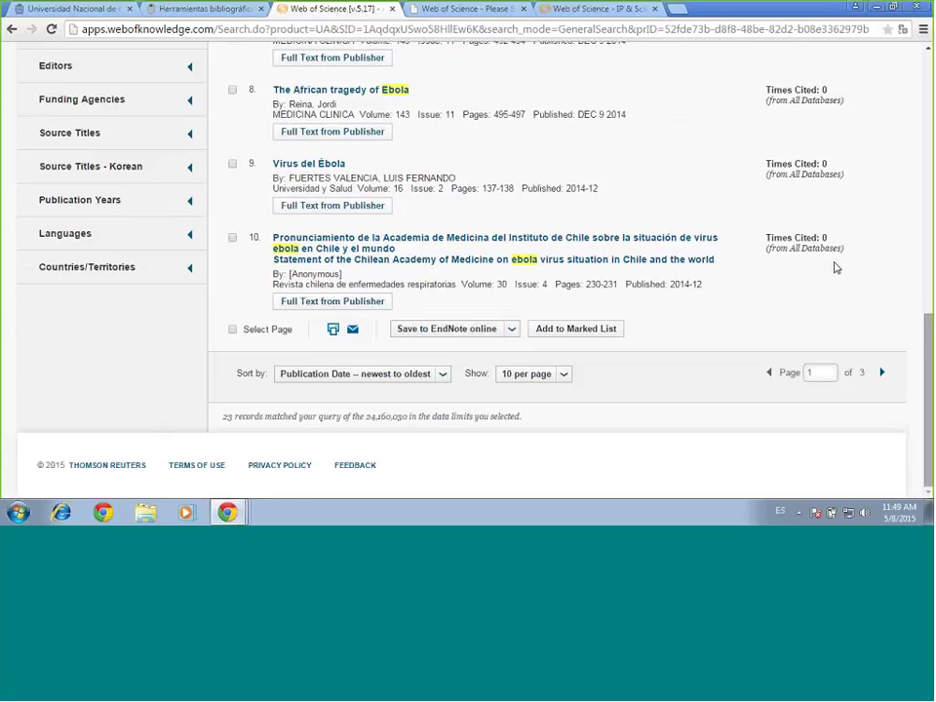
pyautogui.moveTo(920, 322); pyautogui.dragTo(918, 316)
pyautogui.scroll(10, 119, 282)
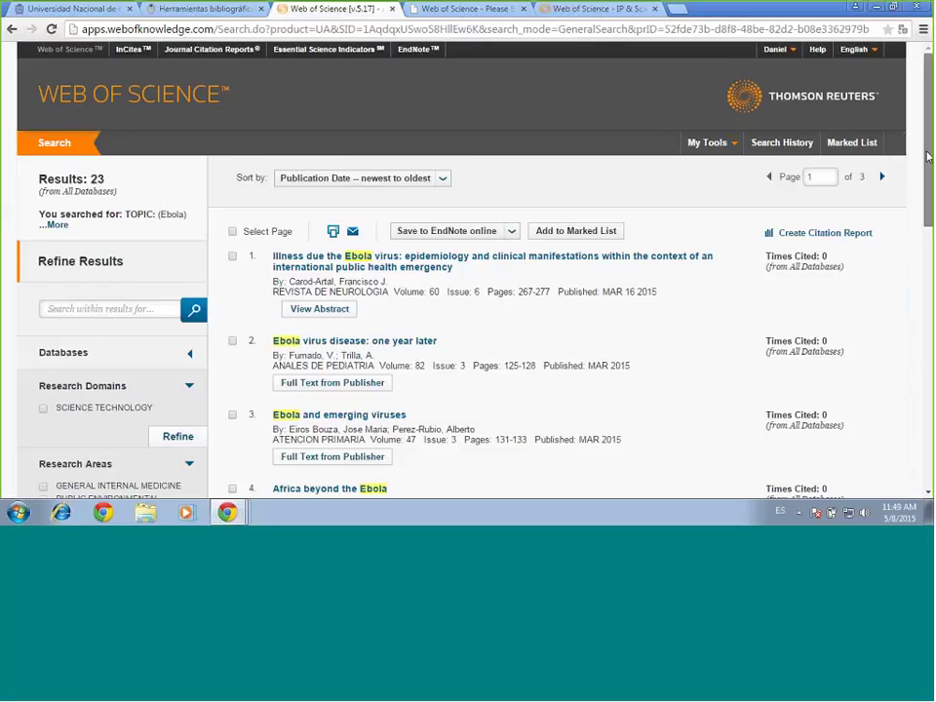
pyautogui.scroll(-10, 149, 215)
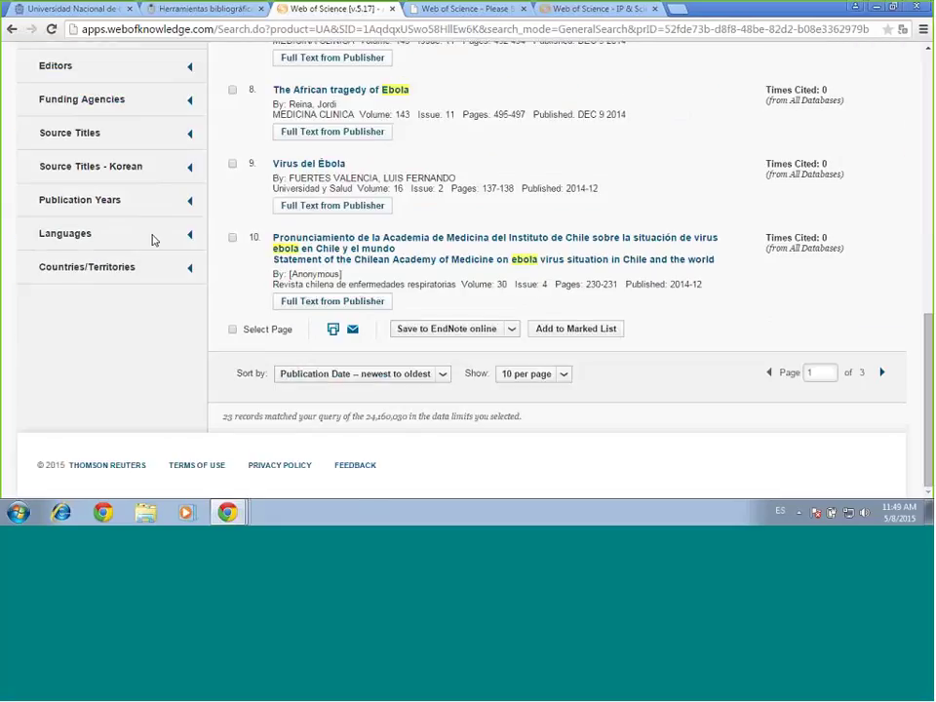
# Collapse the Languages filter and confirm dropping the SPANISH choice
pyautogui.moveTo(152, 240); pyautogui.dragTo(6, 372)
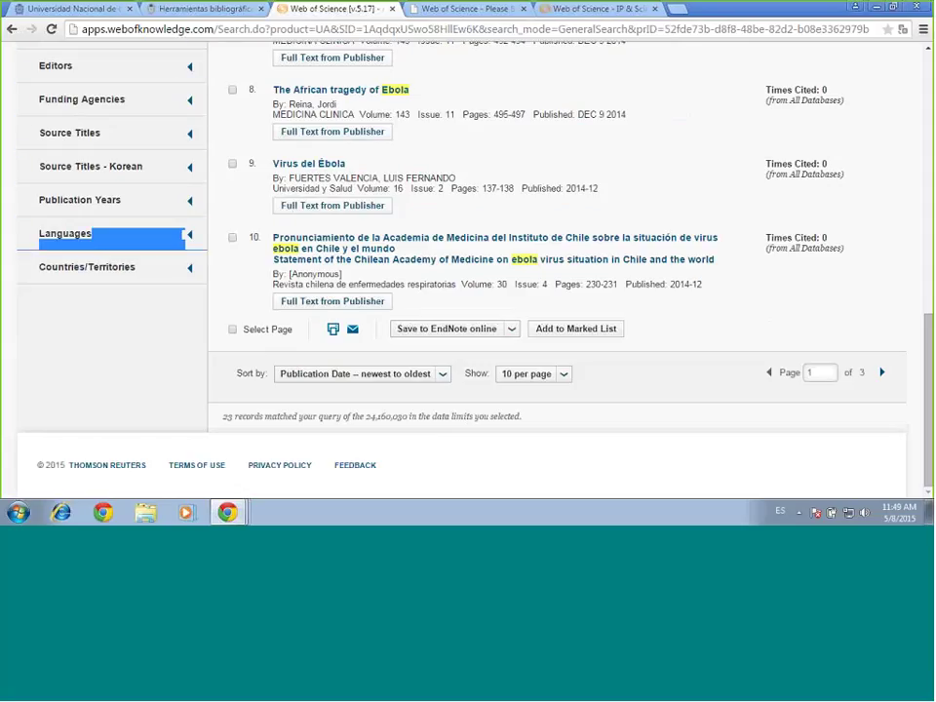
pyautogui.moveTo(185, 242); pyautogui.dragTo(63, 267)
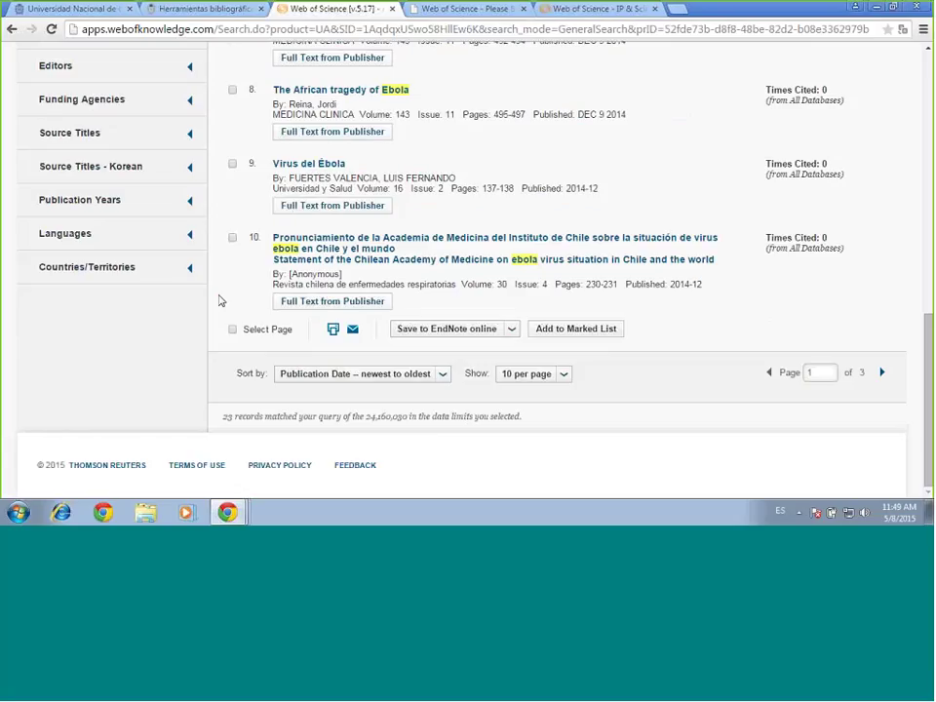
pyautogui.click(189, 236)
pyautogui.moveTo(190, 238); pyautogui.dragTo(4, 277)
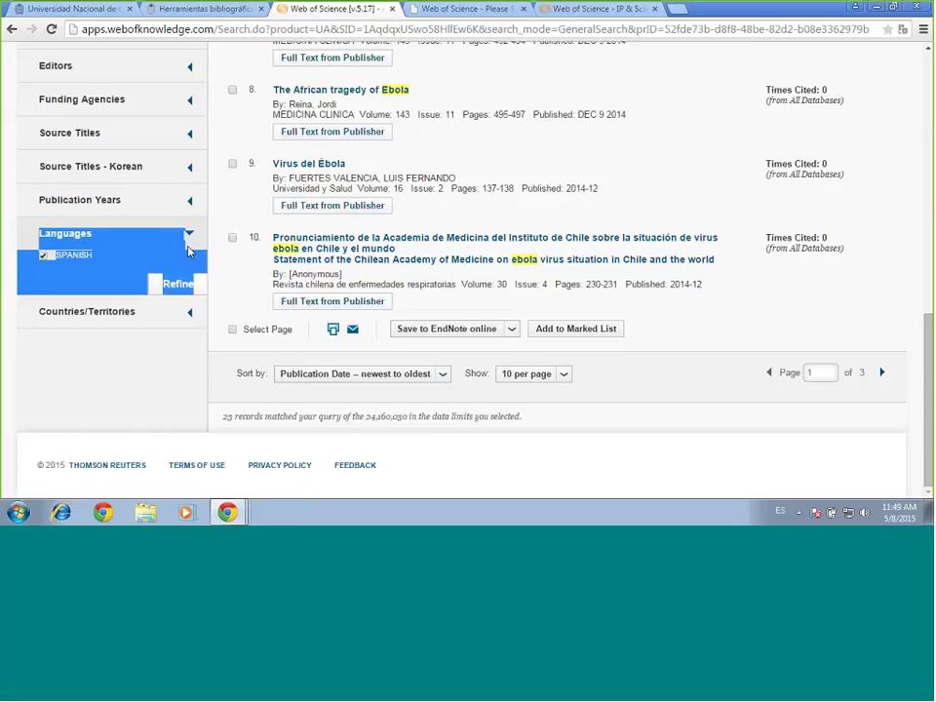
pyautogui.click(43, 254)
pyautogui.click(190, 237)
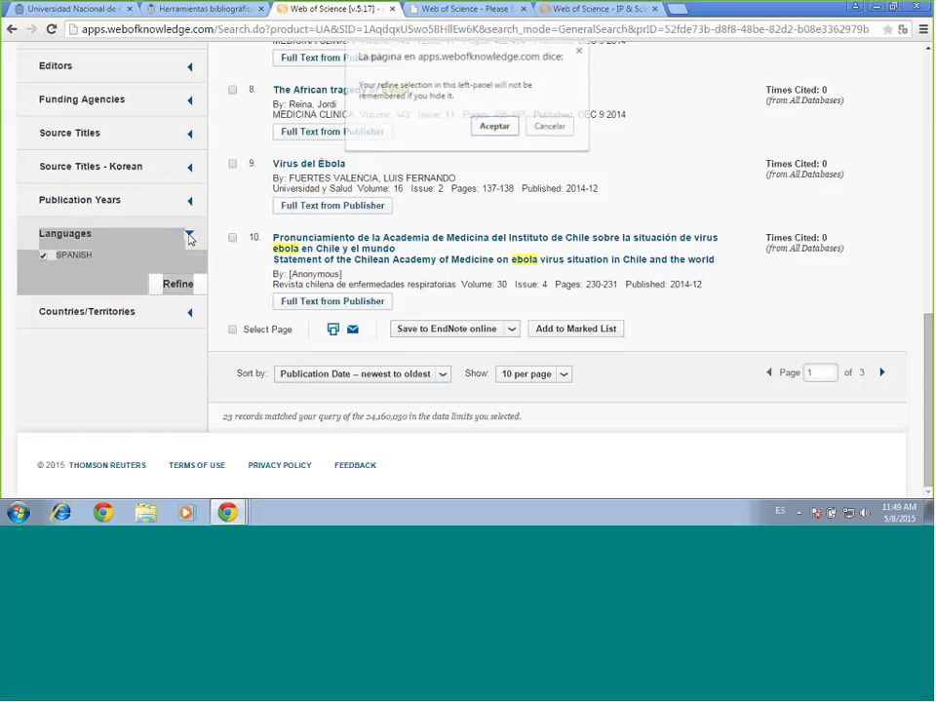
pyautogui.click(517, 131)
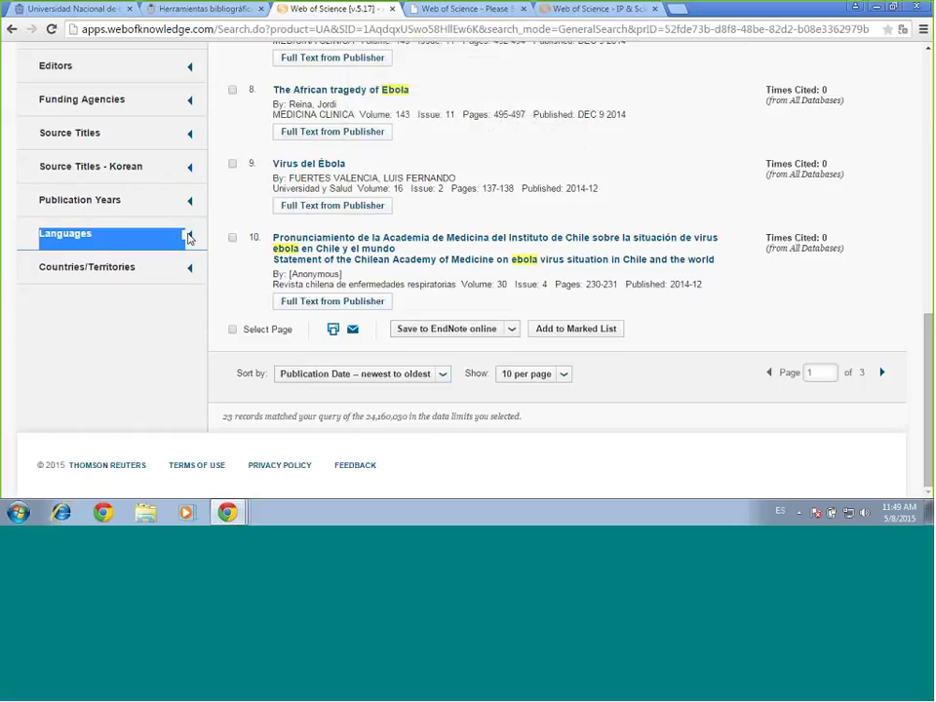
# Re-expand Languages, try Refine with nothing ticked, and dismiss the checkbox warning
pyautogui.click(189, 233)
pyautogui.click(182, 283)
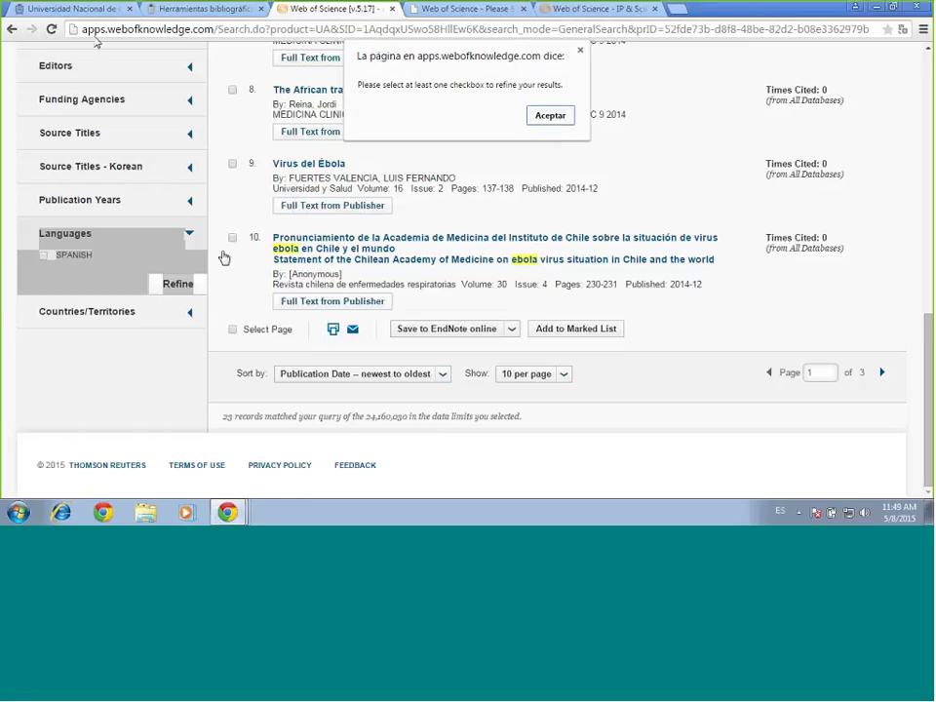
pyautogui.click(534, 117)
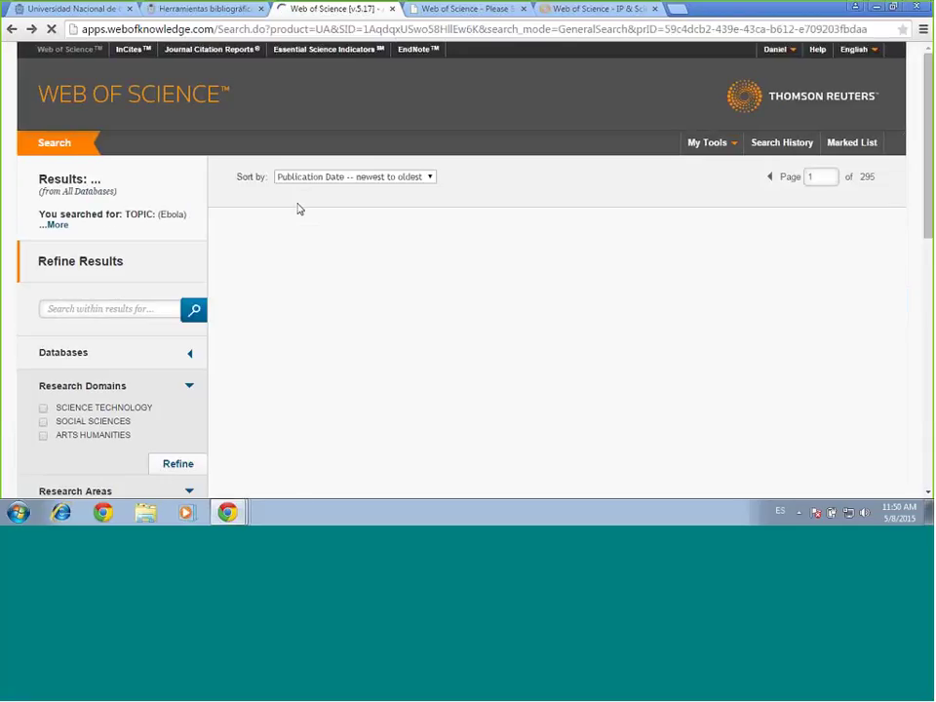
# Scroll the unfiltered 2,946 Ebola results down to page one's April 2015 publications
pyautogui.scroll(-10, 541, 328)
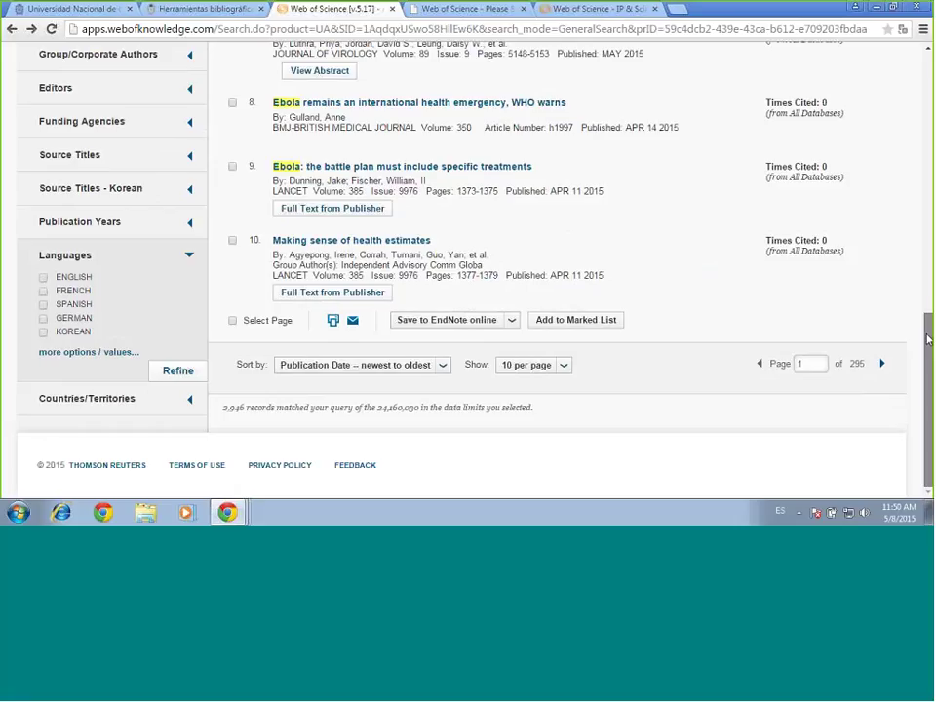
pyautogui.moveTo(928, 338); pyautogui.dragTo(928, 279)
pyautogui.scroll(1, 543, 365)
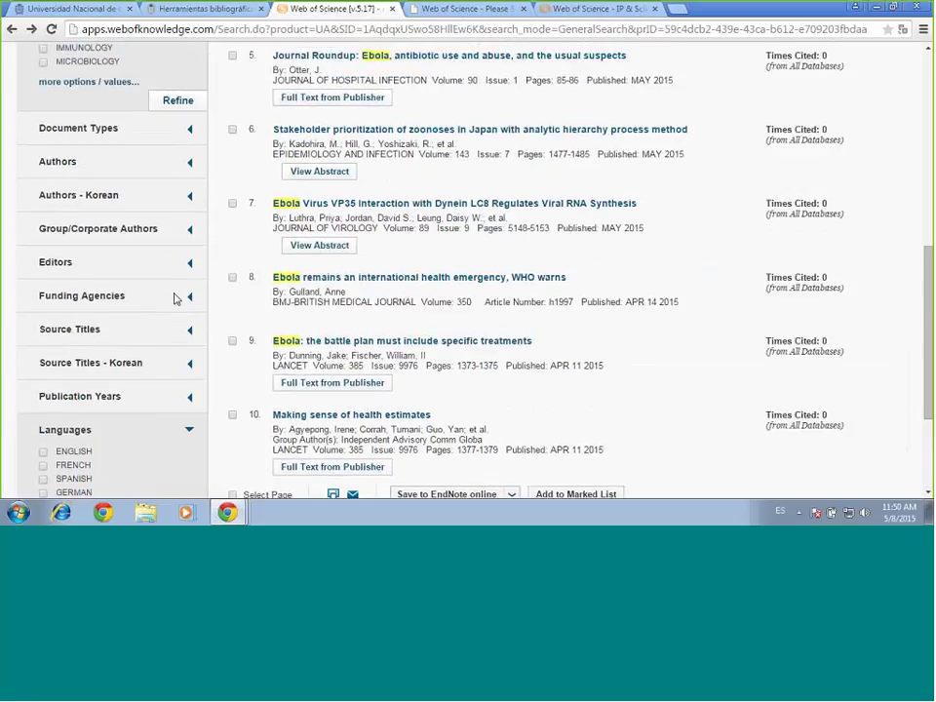
pyautogui.click(189, 296)
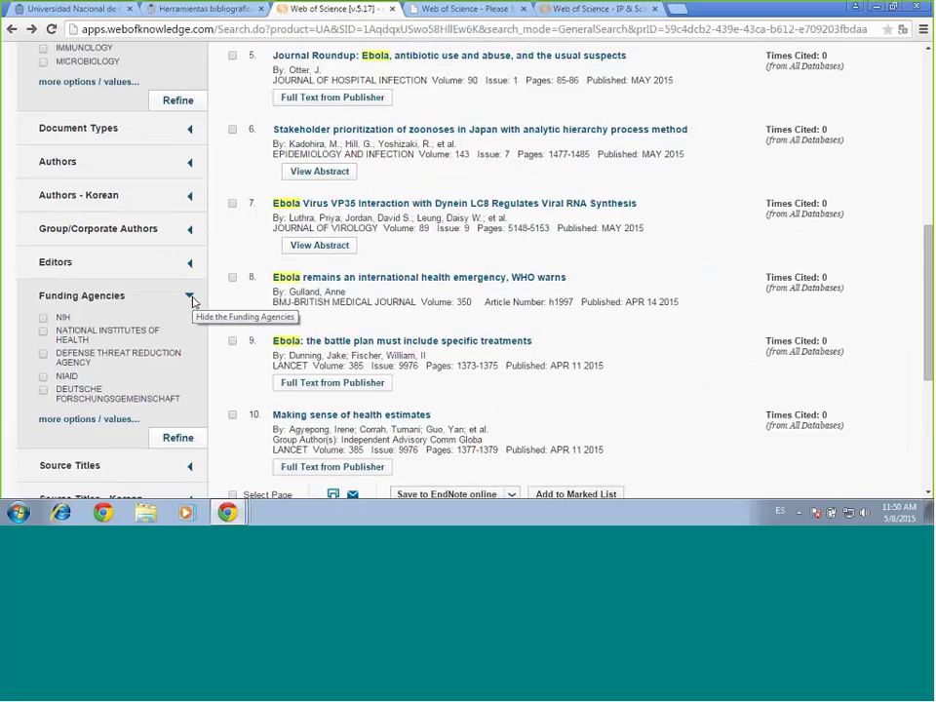
pyautogui.click(191, 297)
pyautogui.click(191, 298)
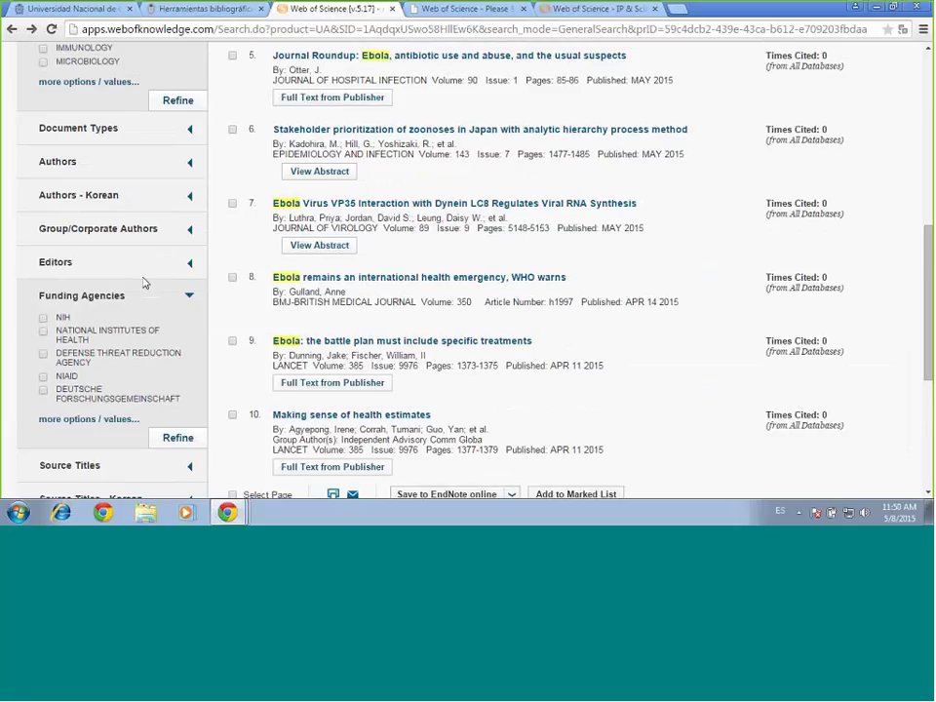
pyautogui.click(191, 297)
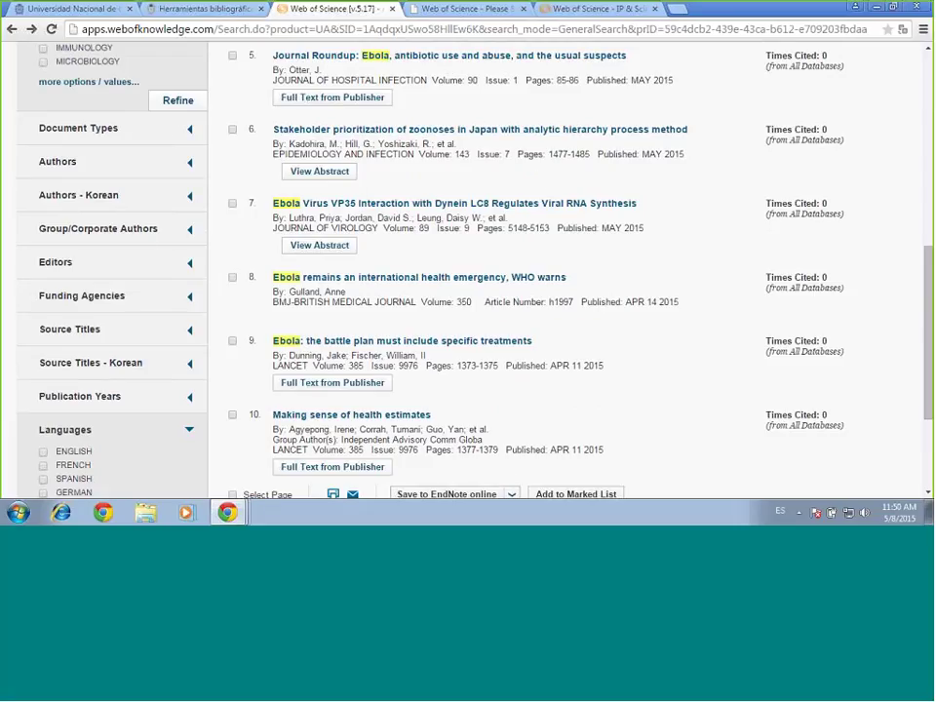
pyautogui.moveTo(929, 228); pyautogui.dragTo(929, 181)
pyautogui.scroll(3, 893, 174)
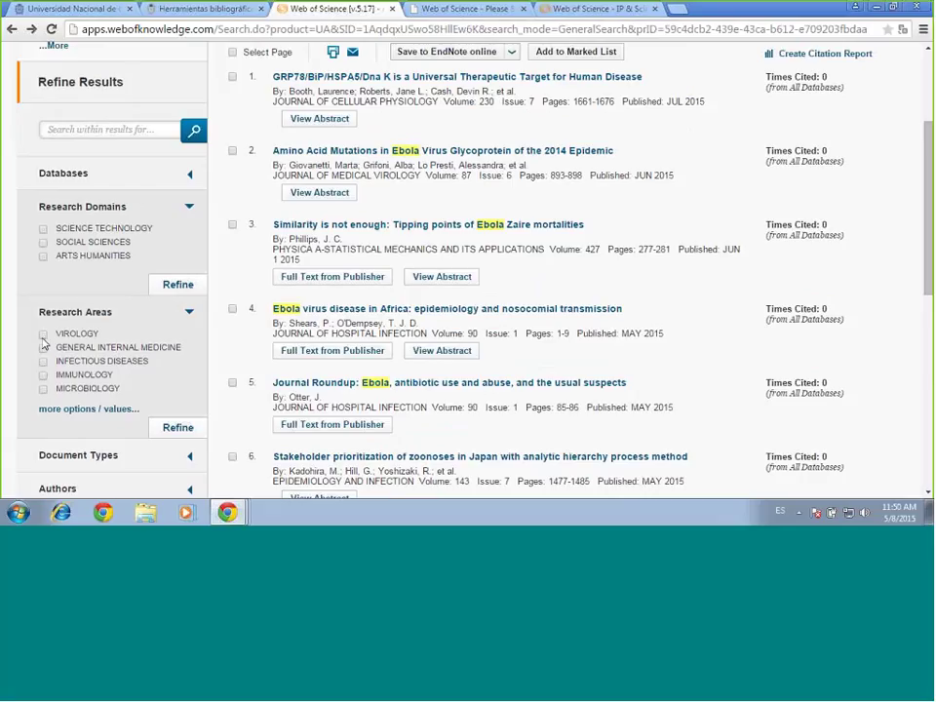
pyautogui.click(42, 334)
pyautogui.click(171, 435)
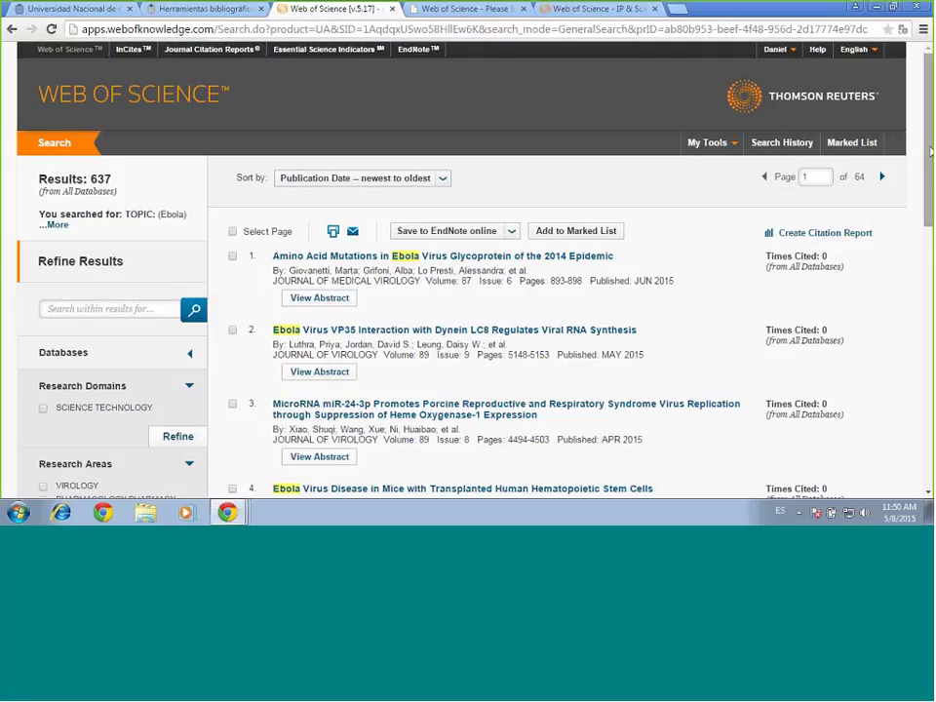
pyautogui.moveTo(931, 151); pyautogui.dragTo(930, 153)
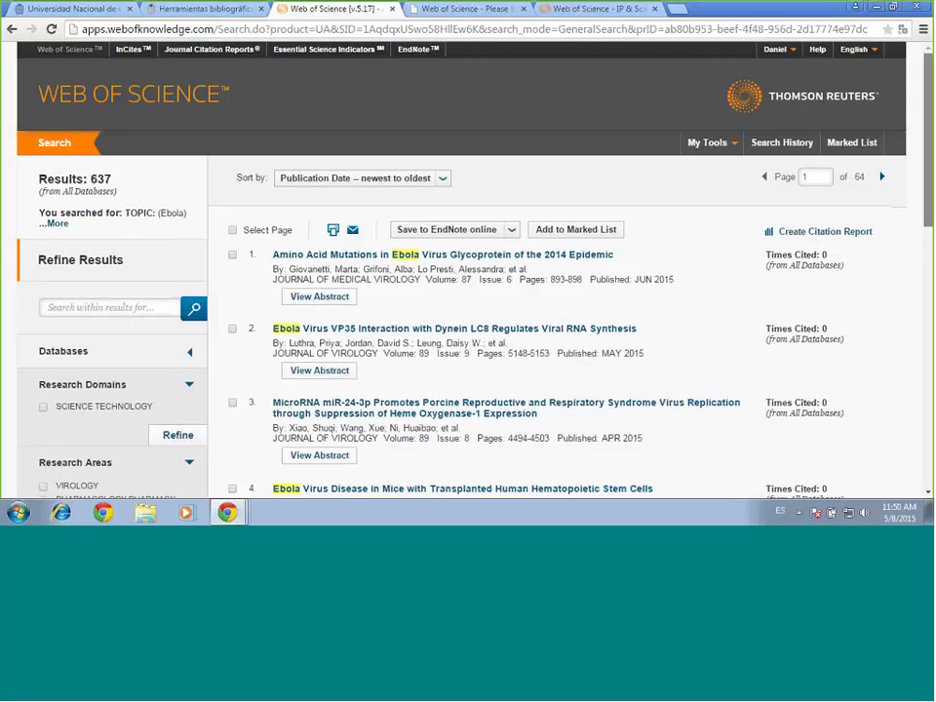
pyautogui.scroll(-5, 931, 153)
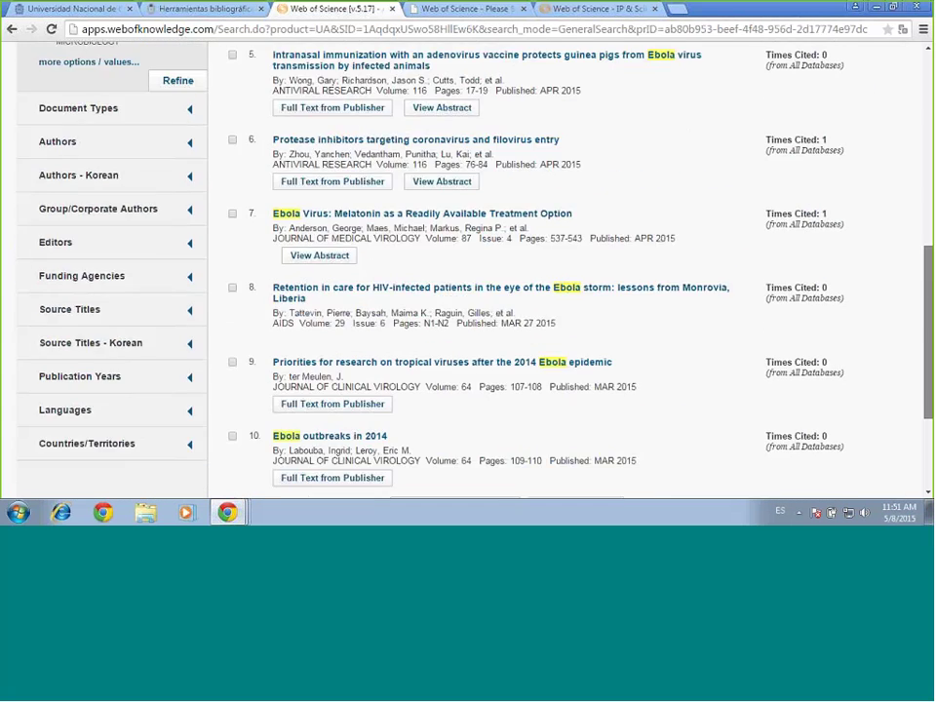
pyautogui.scroll(3, 931, 237)
pyautogui.scroll(5, 931, 237)
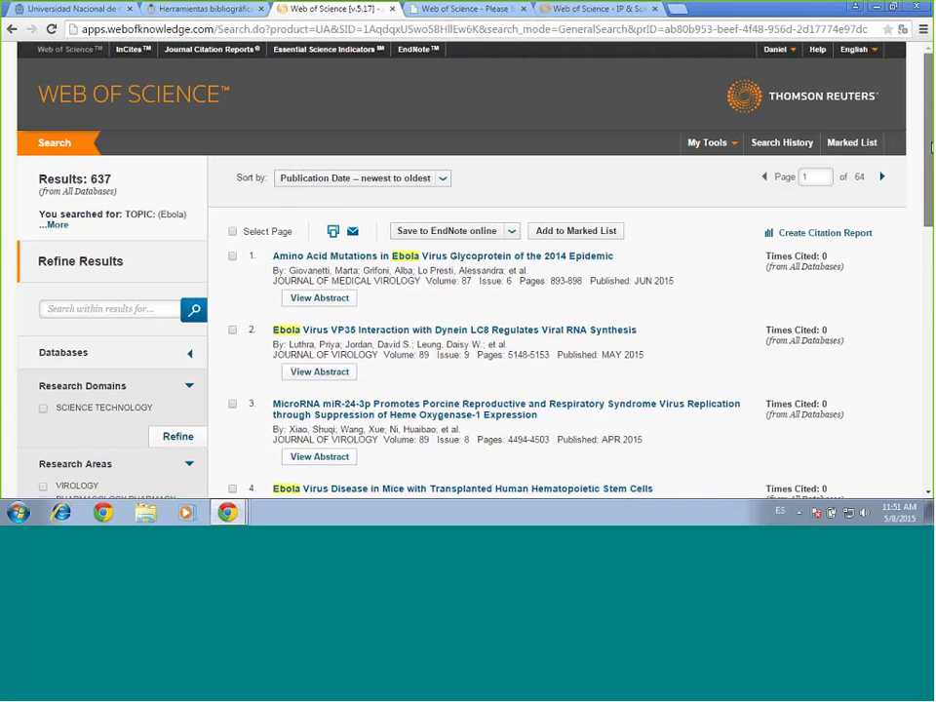
pyautogui.scroll(-1, 931, 146)
pyautogui.scroll(-3, 558, 292)
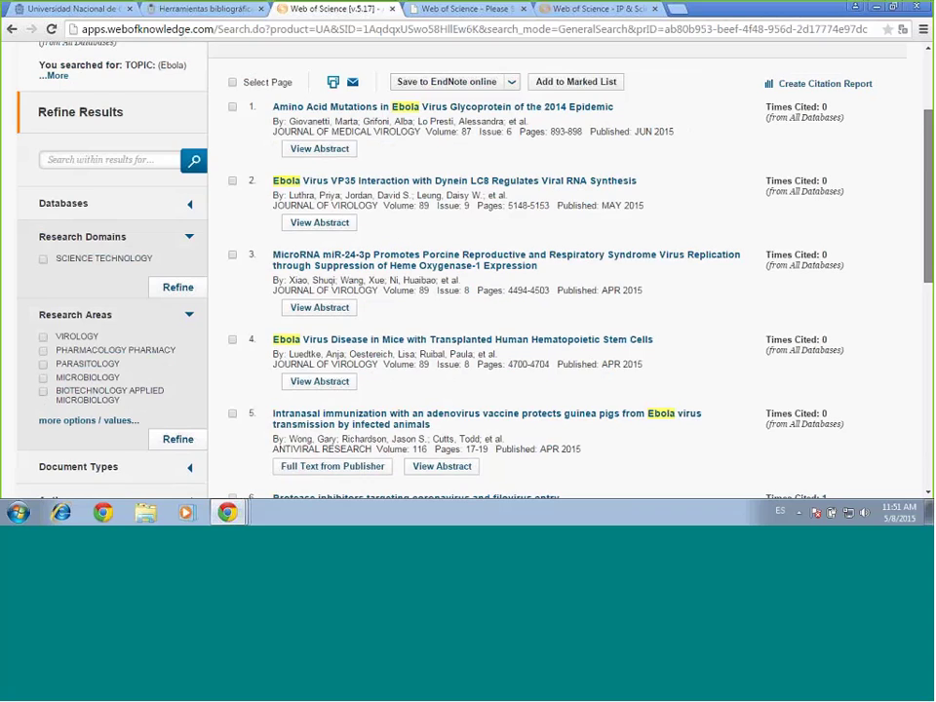
pyautogui.scroll(-5, 595, 380)
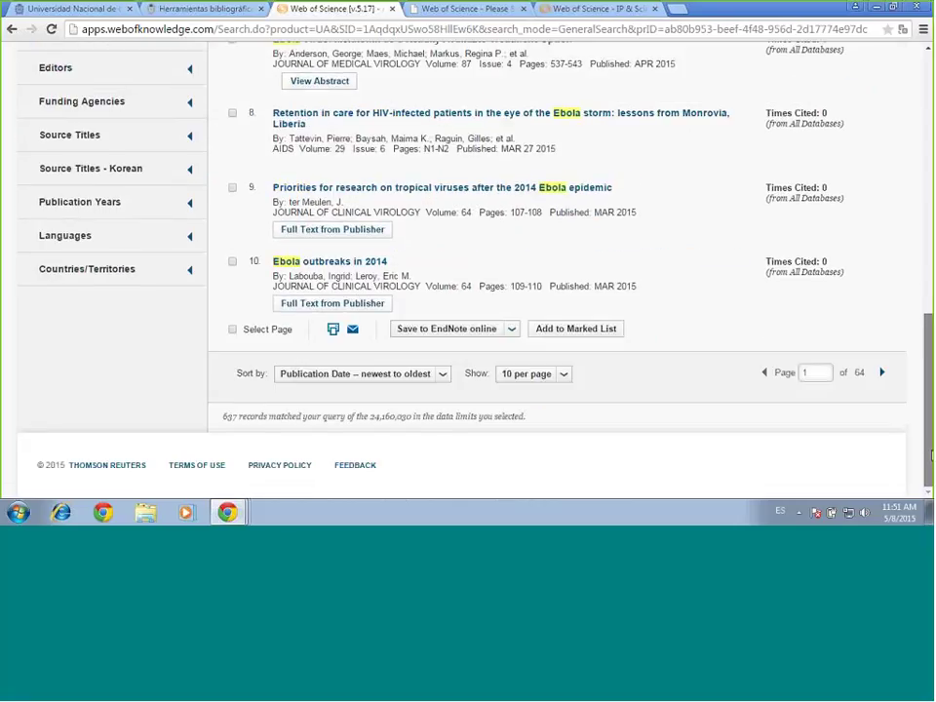
pyautogui.scroll(10, 486, 194)
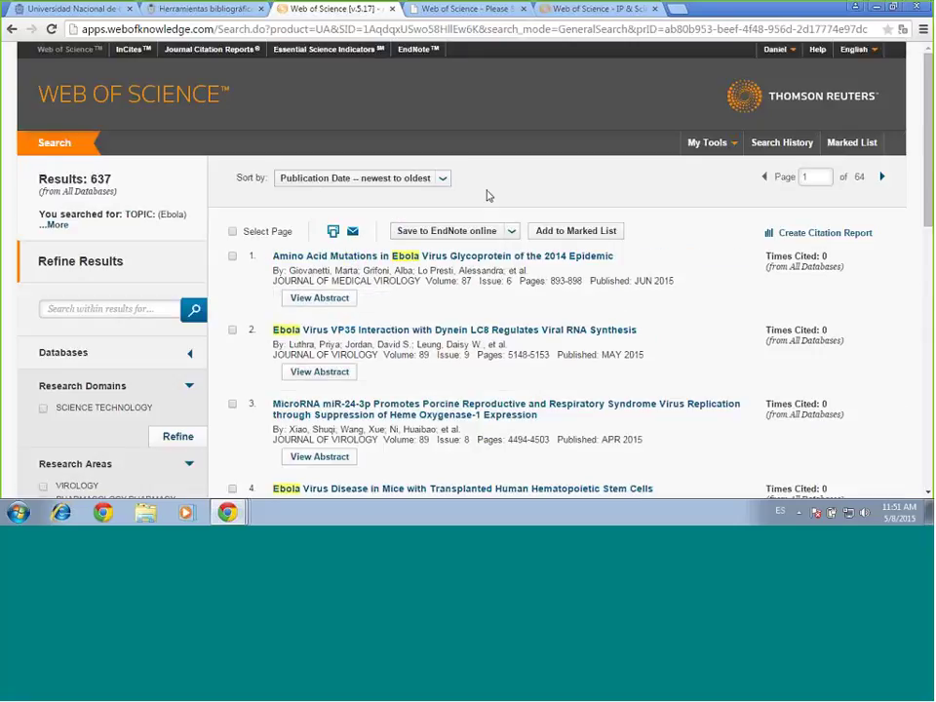
# Go back to the unrefined Ebola results, headed by the July 2015 Journal of Cellular Physiology article
pyautogui.click(10, 29)
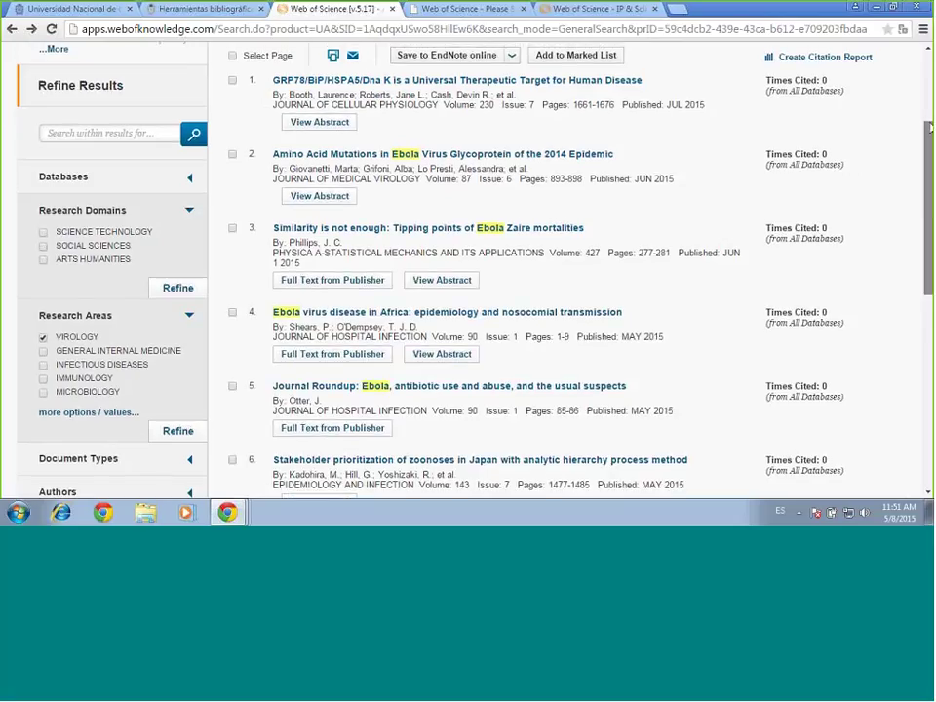
pyautogui.scroll(2, 293, 152)
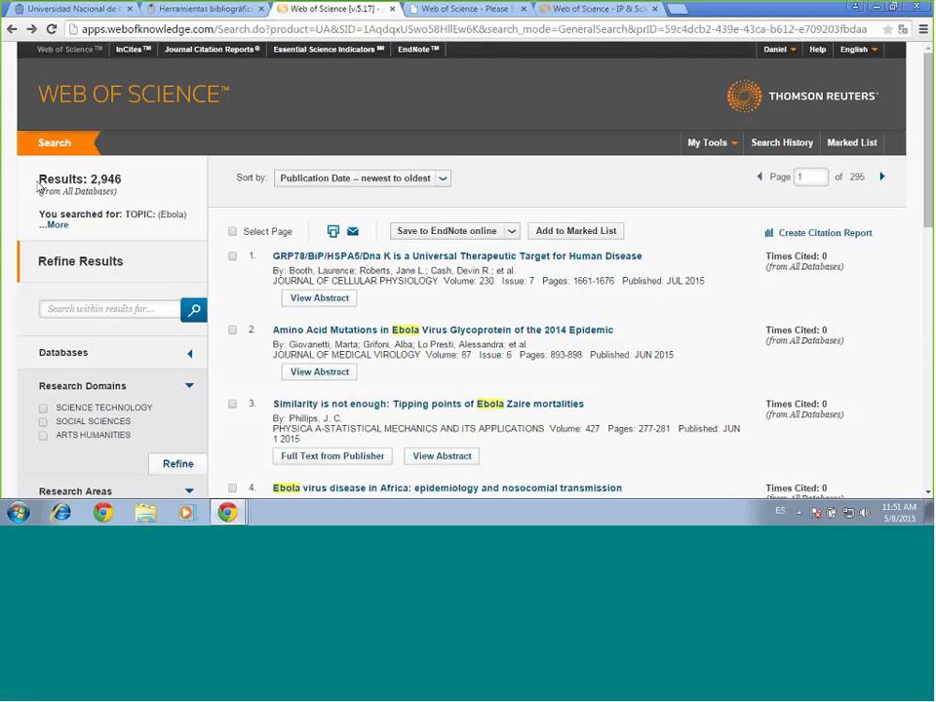
# Return to Basic Search and switch the search type to Advanced Search
pyautogui.click(12, 29)
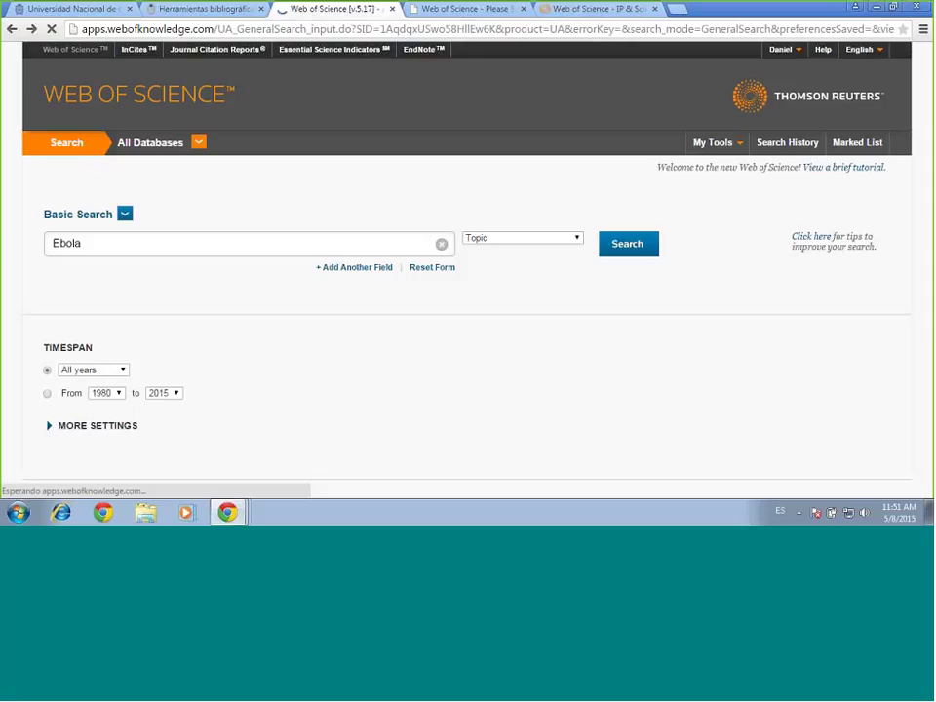
pyautogui.click(121, 219)
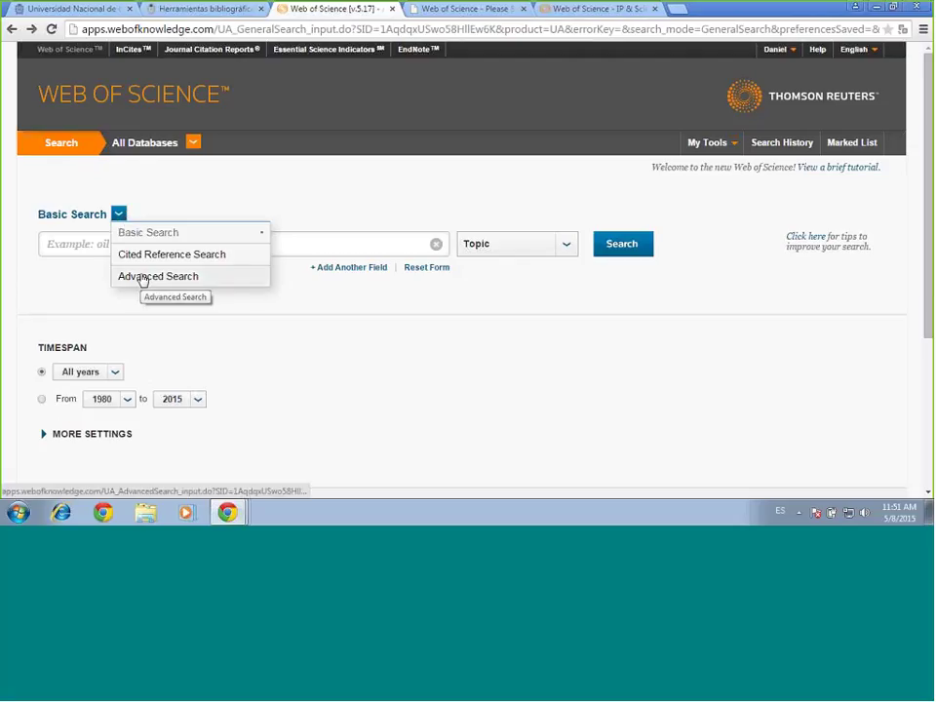
pyautogui.click(143, 277)
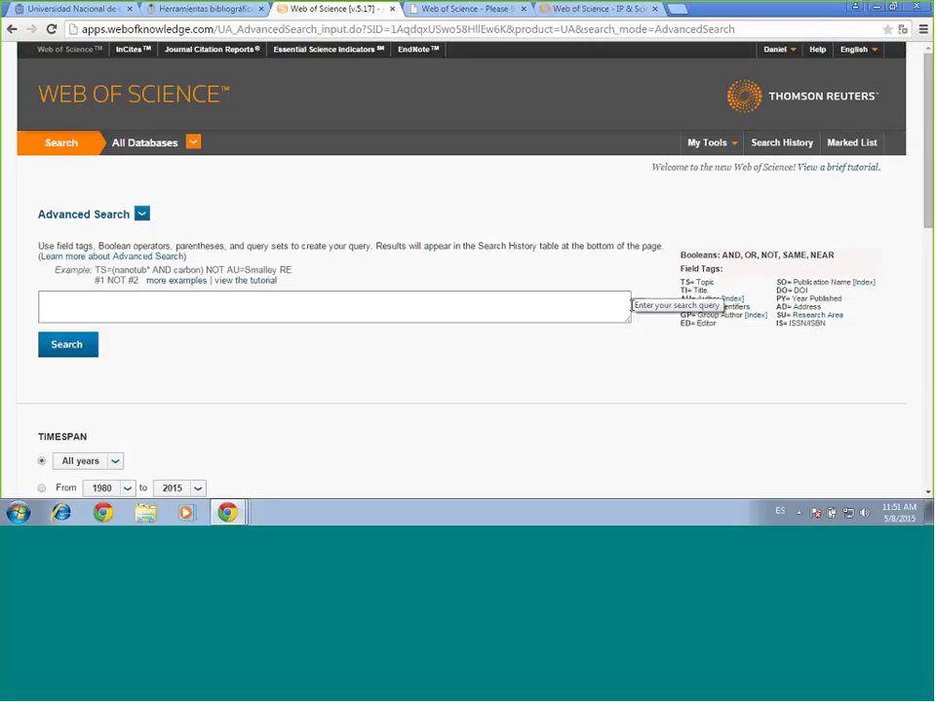
pyautogui.click(468, 307)
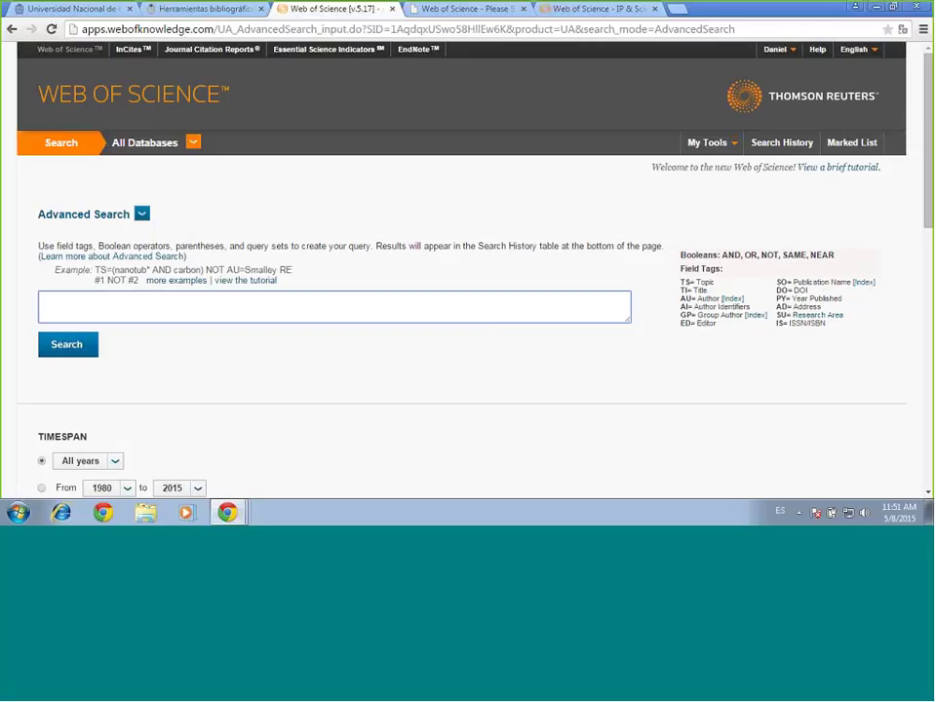
pyautogui.moveTo(679, 265); pyautogui.dragTo(835, 330)
pyautogui.click(836, 330)
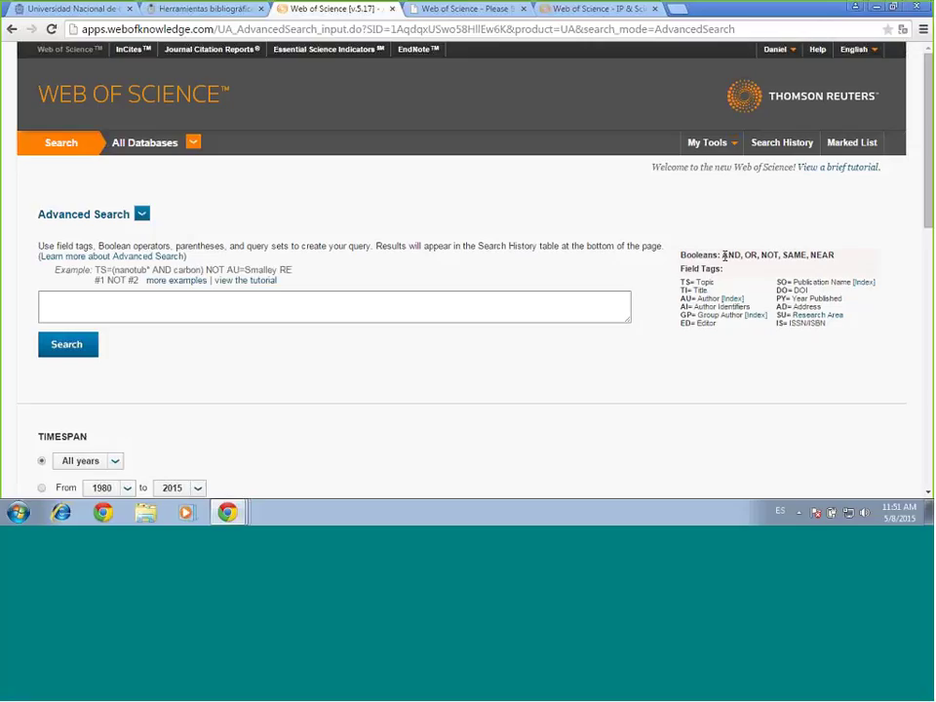
pyautogui.moveTo(722, 254); pyautogui.dragTo(778, 255)
pyautogui.click(724, 254)
pyautogui.moveTo(744, 254); pyautogui.dragTo(755, 258)
pyautogui.click(763, 254)
pyautogui.moveTo(761, 254); pyautogui.dragTo(779, 256)
pyautogui.click(624, 215)
pyautogui.moveTo(777, 284); pyautogui.dragTo(813, 322)
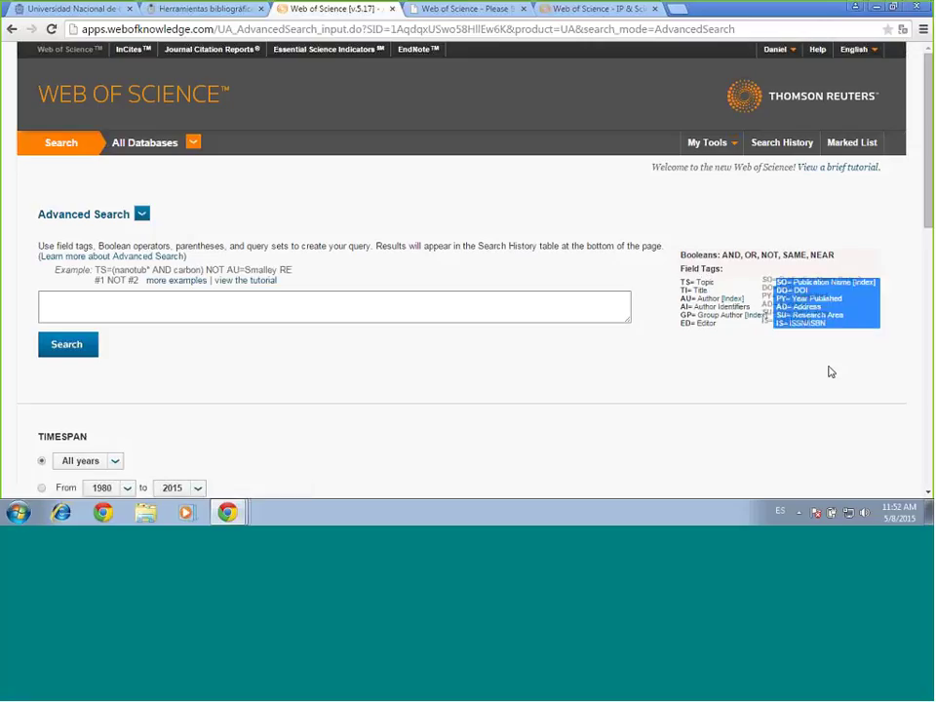
pyautogui.click(784, 410)
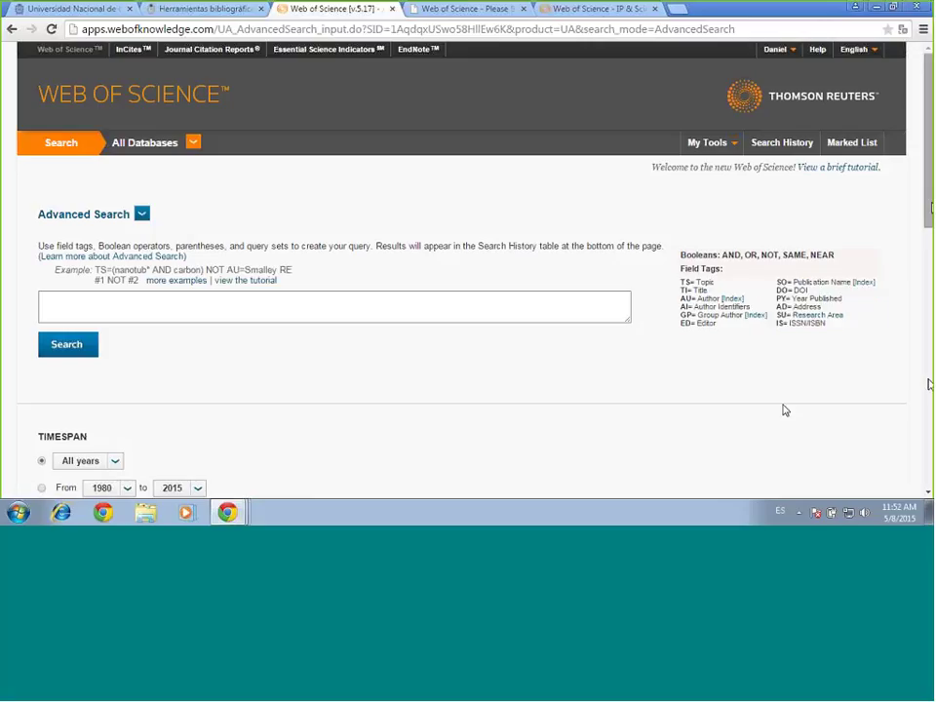
# Scroll through the Search History table, then go back to the Basic Search form
pyautogui.moveTo(930, 207); pyautogui.dragTo(922, 380)
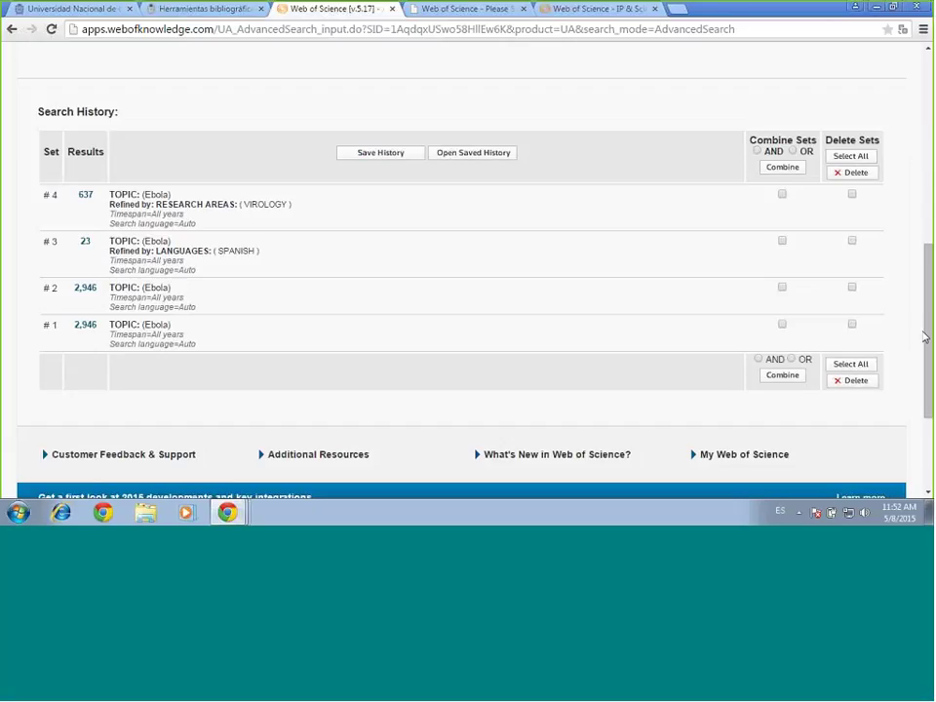
pyautogui.moveTo(923, 335); pyautogui.dragTo(927, 101)
pyautogui.click(12, 29)
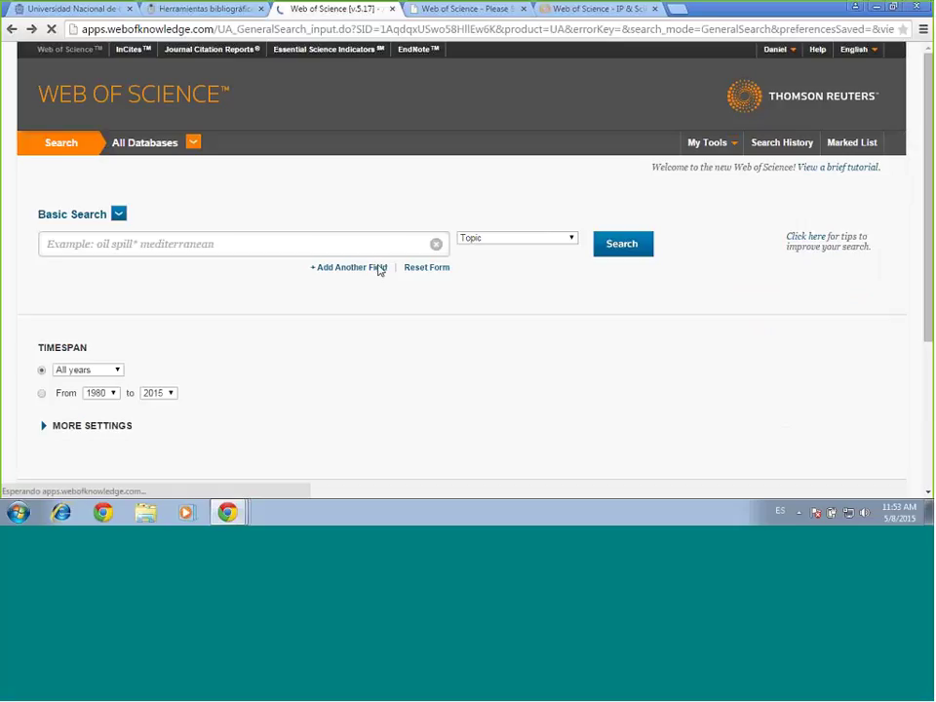
# Add a second search row, leaving the search type on Topic
pyautogui.click(372, 269)
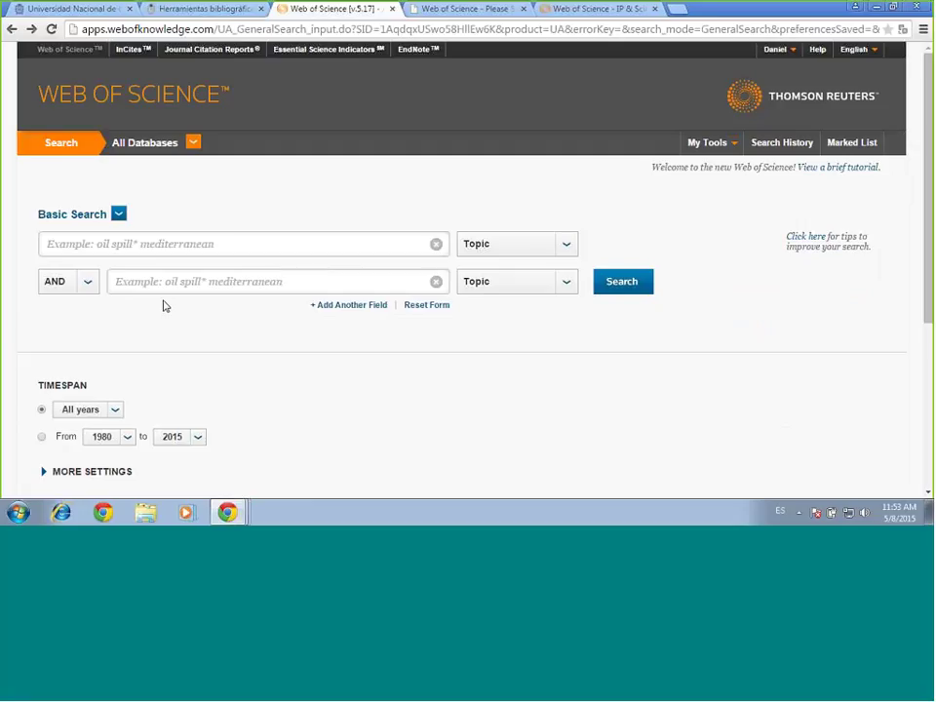
pyautogui.click(118, 214)
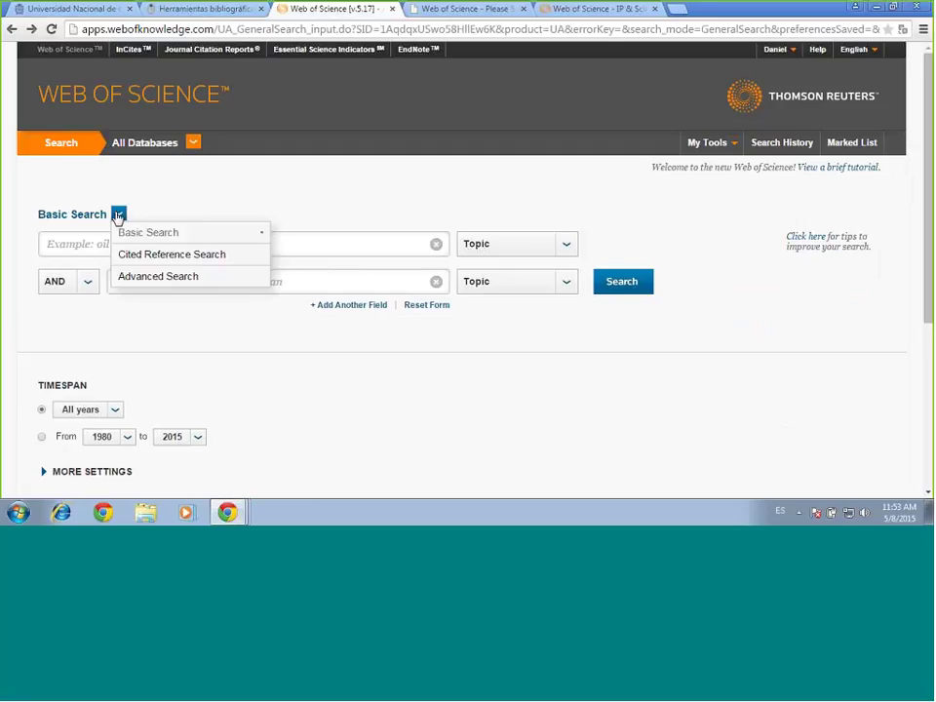
pyautogui.click(226, 204)
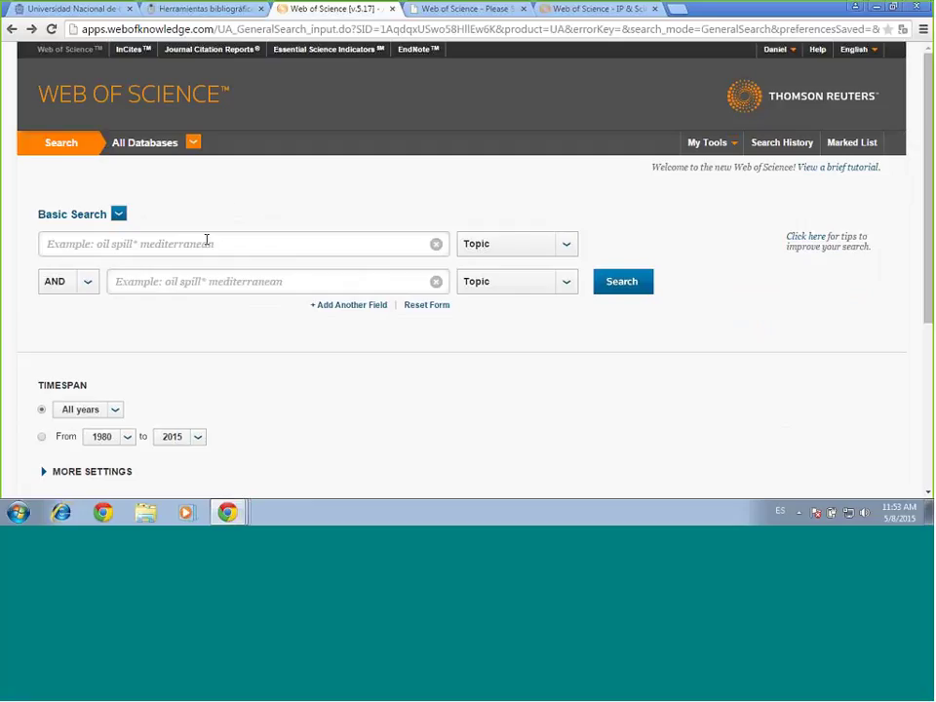
# Enter 'English' in the first Topic box and 'Poetry' in the second, joined by AND
pyautogui.click(207, 240)
pyautogui.write('E')
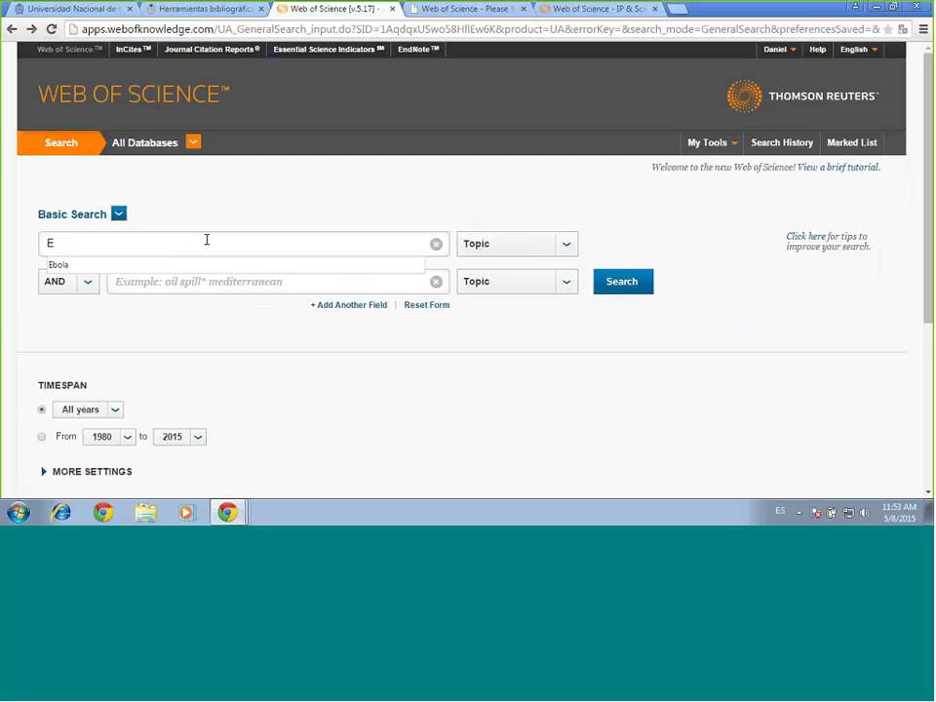
pyautogui.write('nglis')
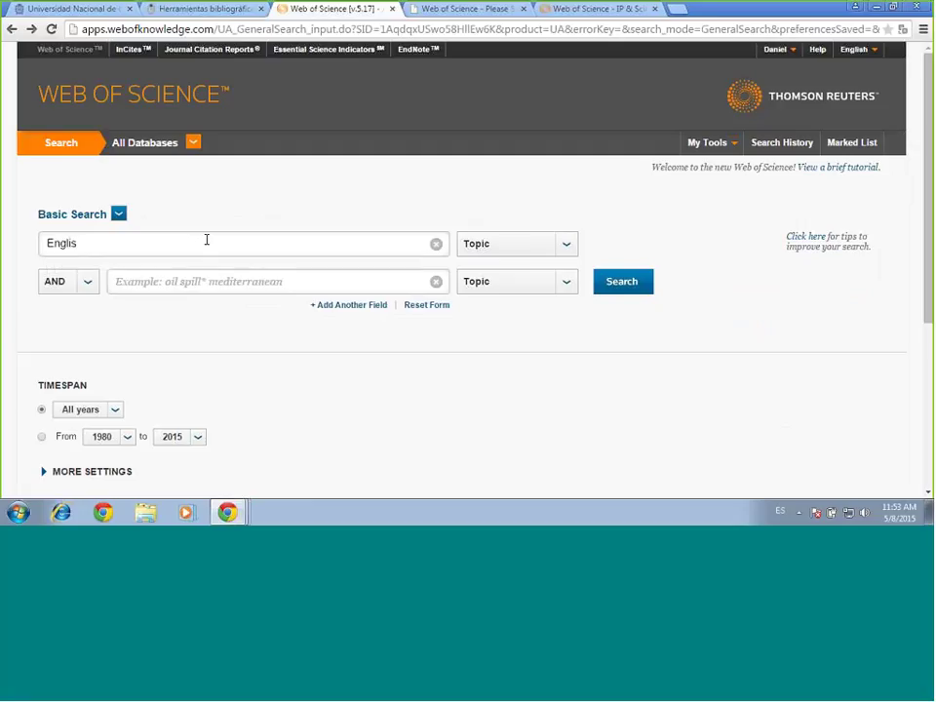
pyautogui.write('h')
pyautogui.click(94, 281)
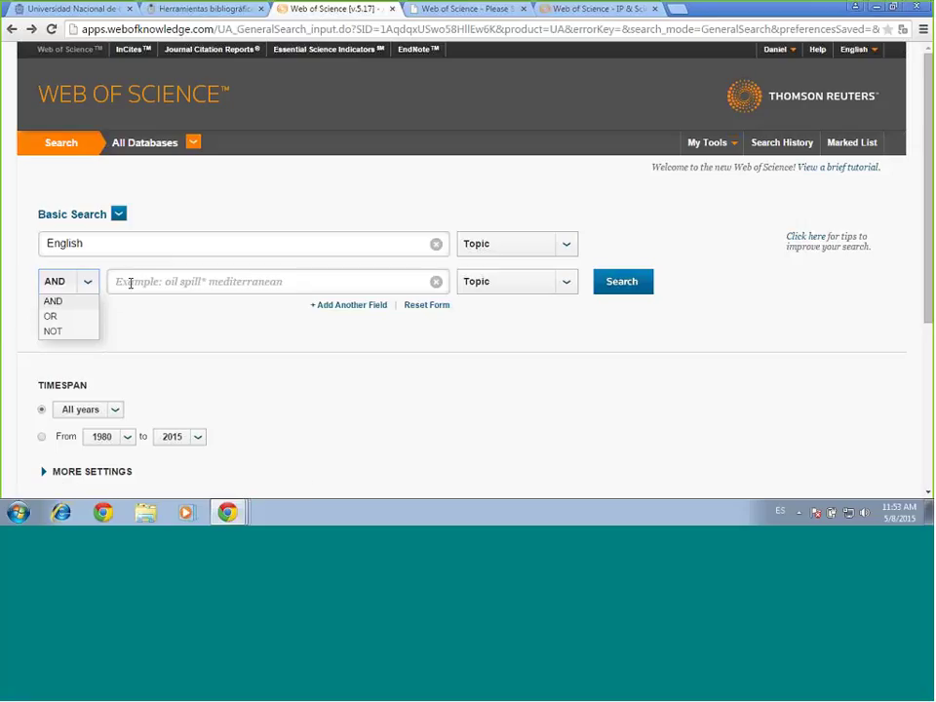
pyautogui.click(90, 285)
pyautogui.click(179, 282)
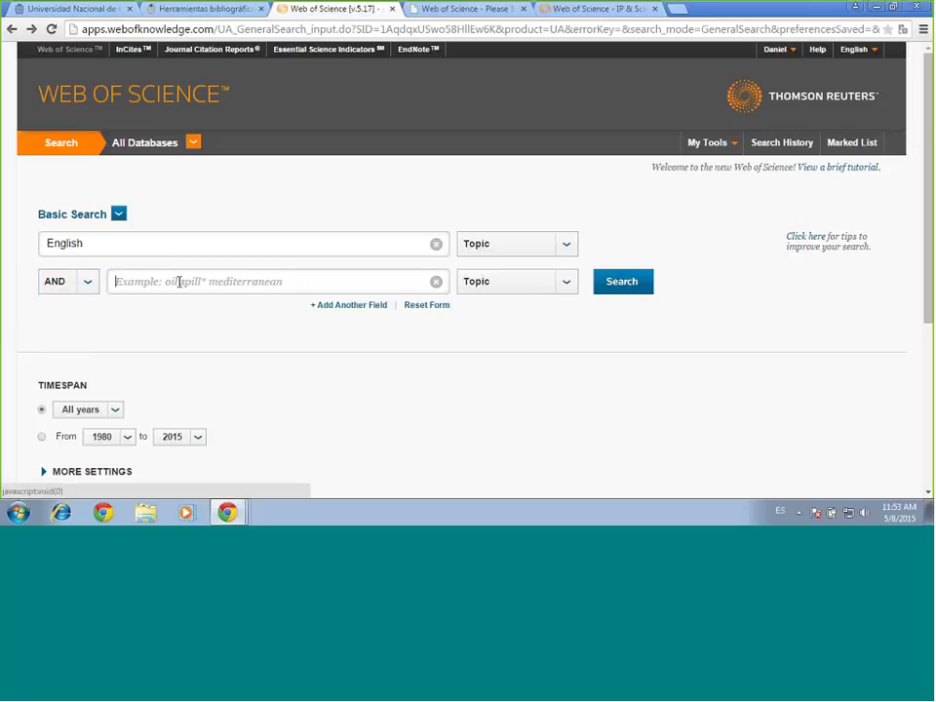
pyautogui.write('Po')
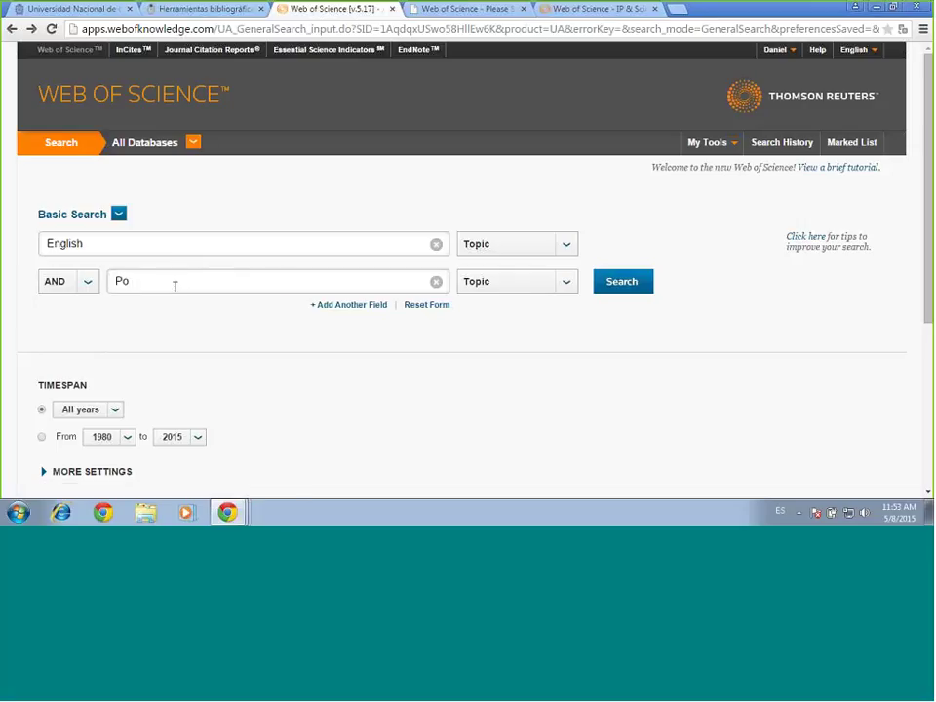
pyautogui.write('etry')
pyautogui.click(88, 282)
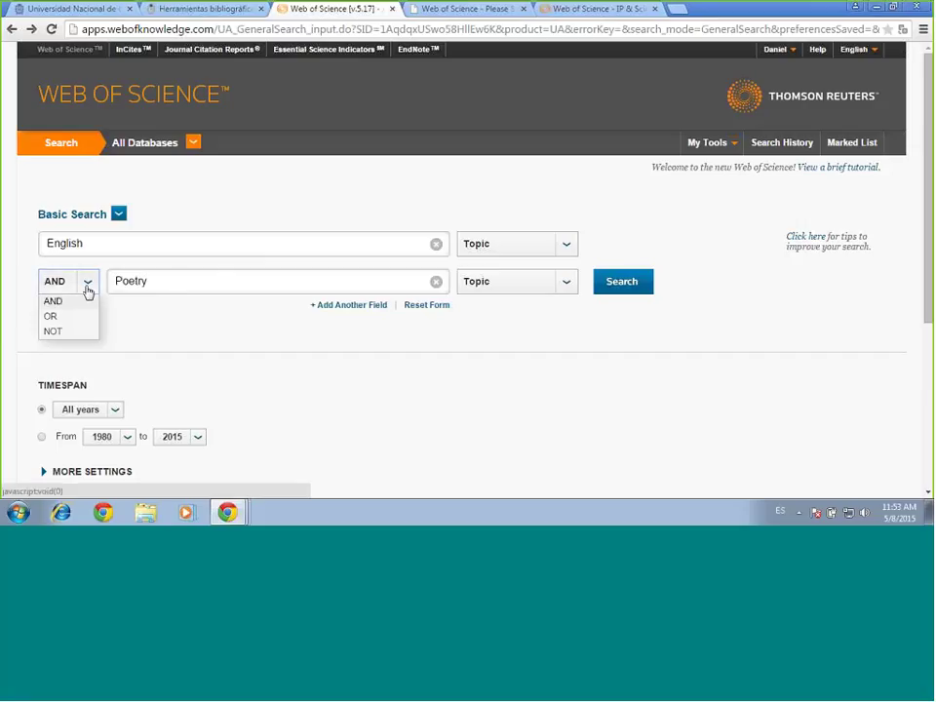